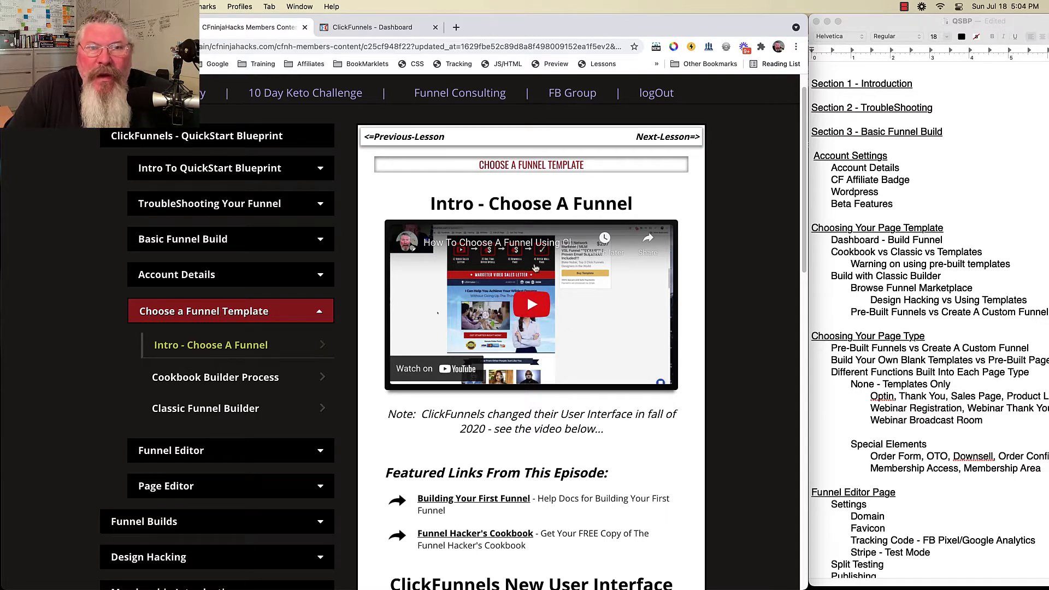
- Review the Intro - Choose A Funnel lesson, followed by the Cookbook Builder Process and Classic Funnel Builder lessons
{"action": "scroll", "coordinate": [498, 368], "scroll_direction": "down", "scroll_amount": 3}
{"action": "scroll", "coordinate": [498, 367], "scroll_direction": "down", "scroll_amount": 3}
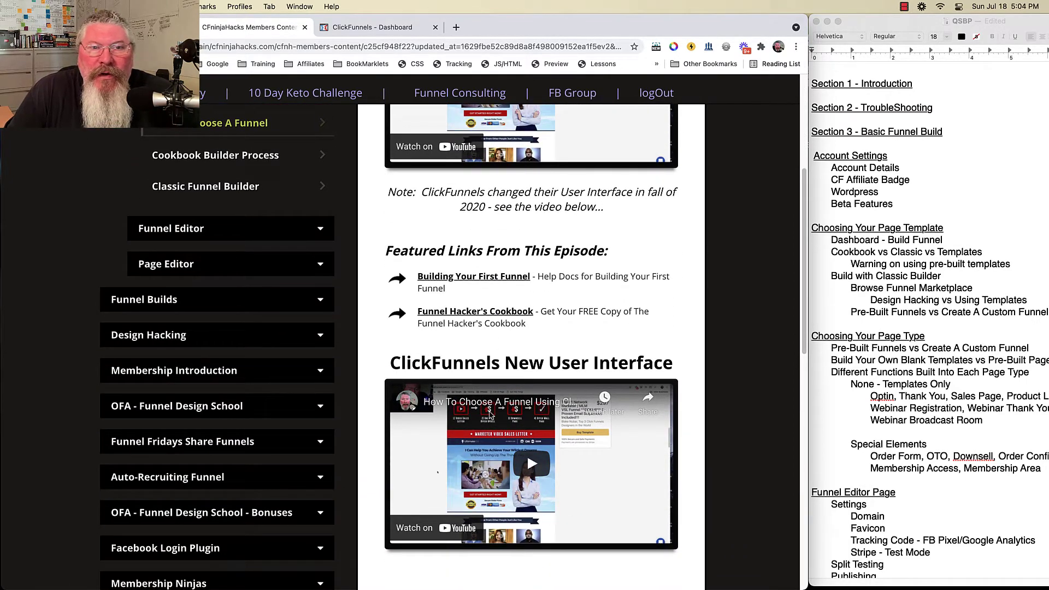
{"action": "scroll", "coordinate": [489, 415], "scroll_direction": "up", "scroll_amount": 3}
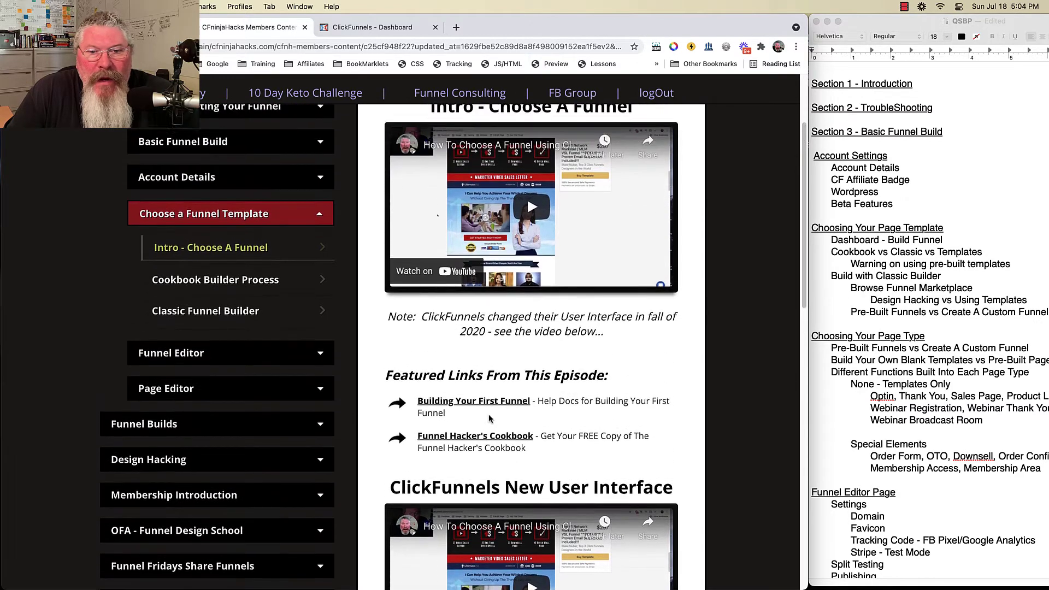
{"action": "scroll", "coordinate": [489, 418], "scroll_direction": "up", "scroll_amount": 3}
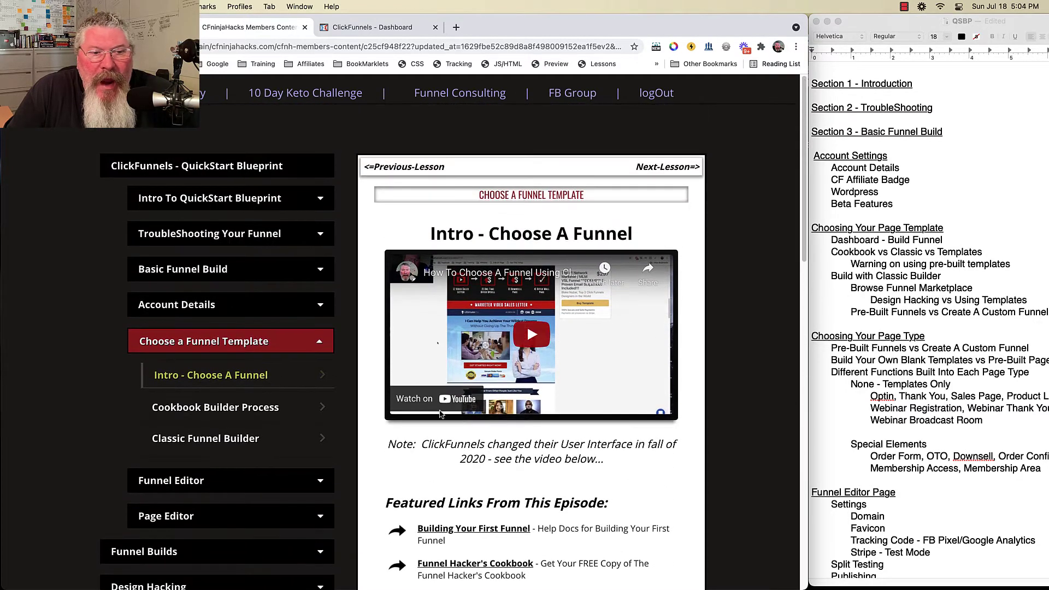
{"action": "left_click", "coordinate": [213, 407]}
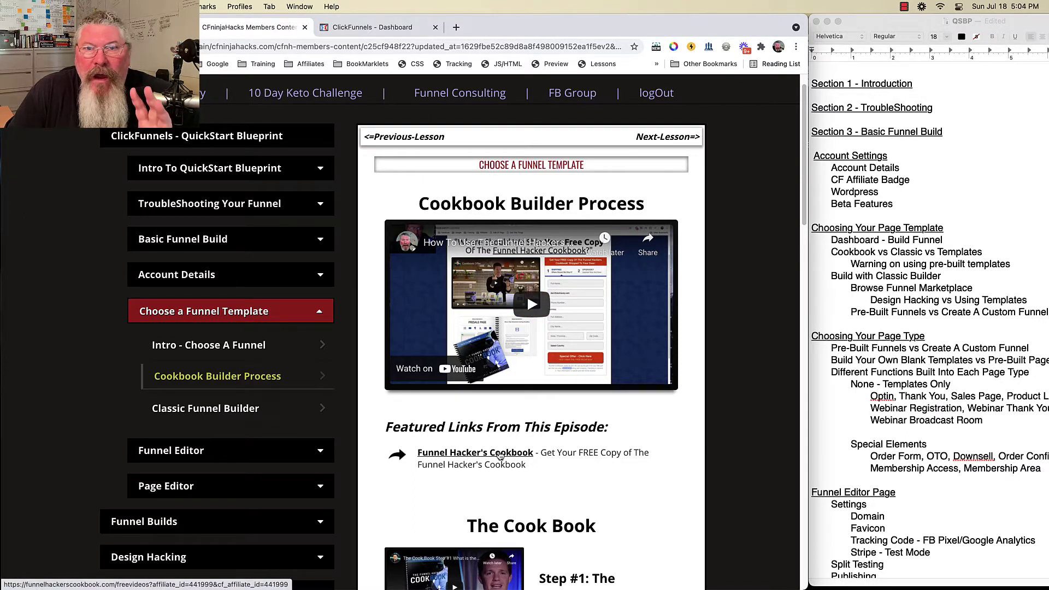
{"action": "left_click", "coordinate": [218, 412]}
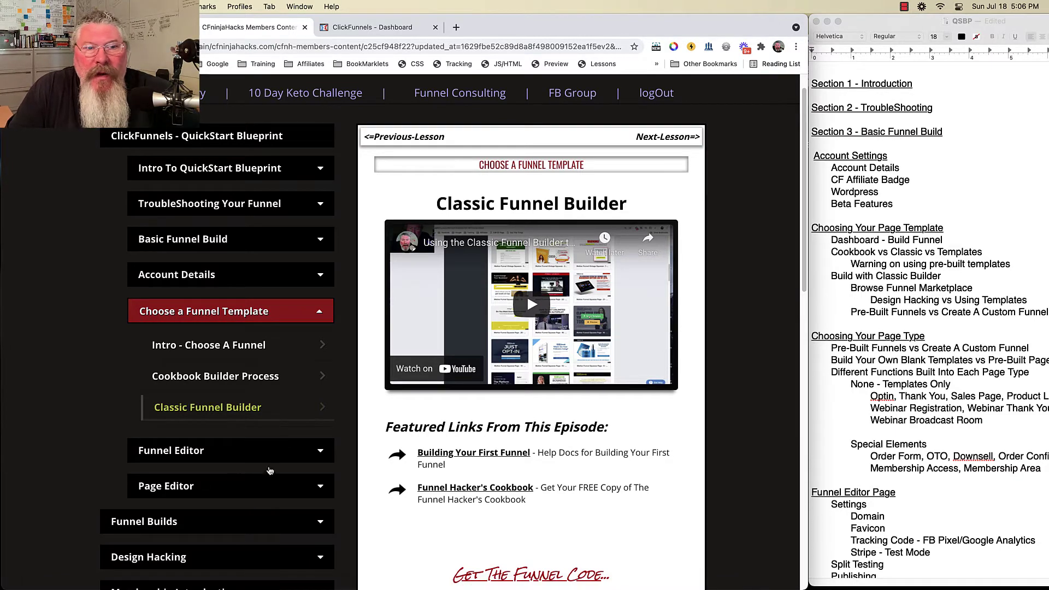
- Switch to the ClickFunnels dashboard and open the list of all funnels to look through it
{"action": "left_click", "coordinate": [375, 29]}
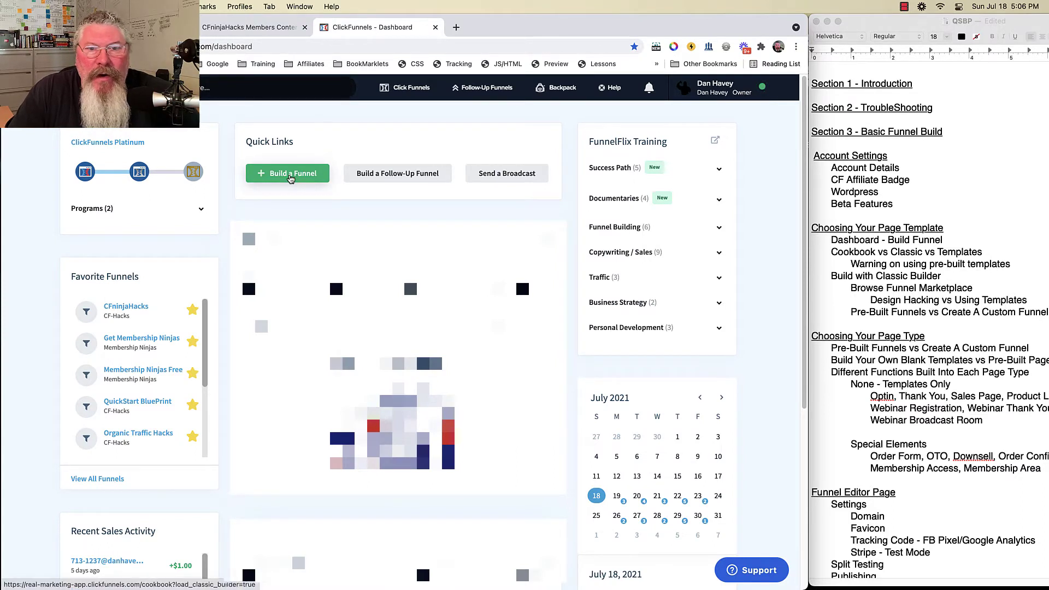
{"action": "mouse_move", "coordinate": [410, 91]}
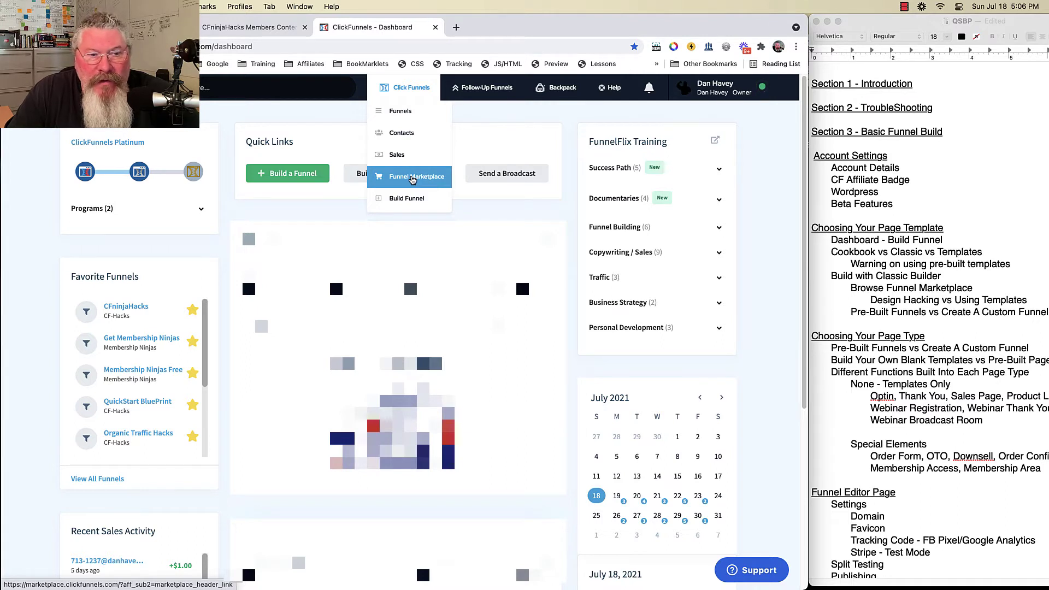
{"action": "left_click", "coordinate": [403, 113]}
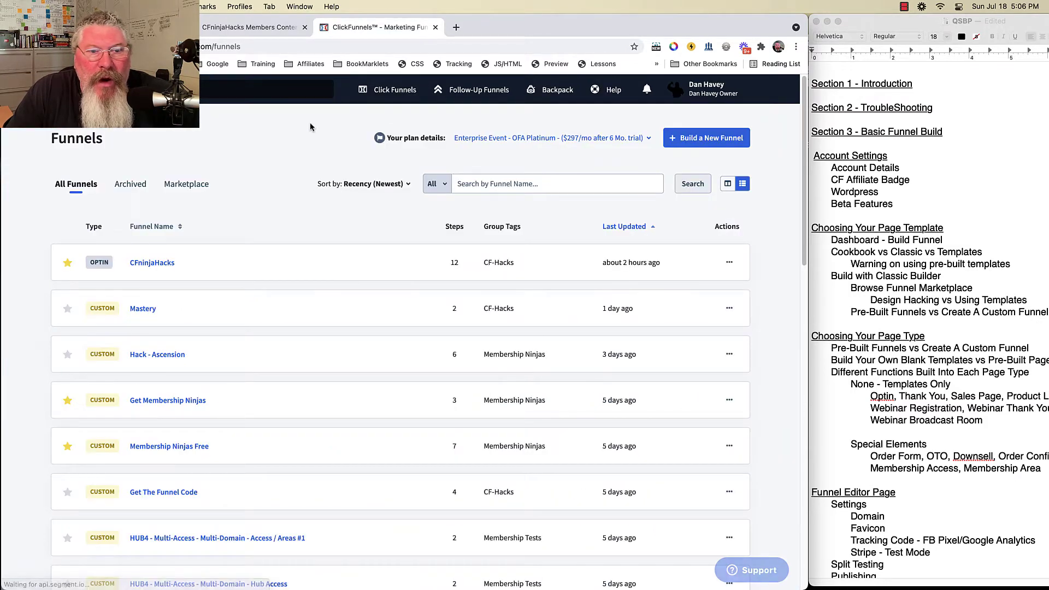
{"action": "scroll", "coordinate": [316, 275], "scroll_direction": "down", "scroll_amount": 5}
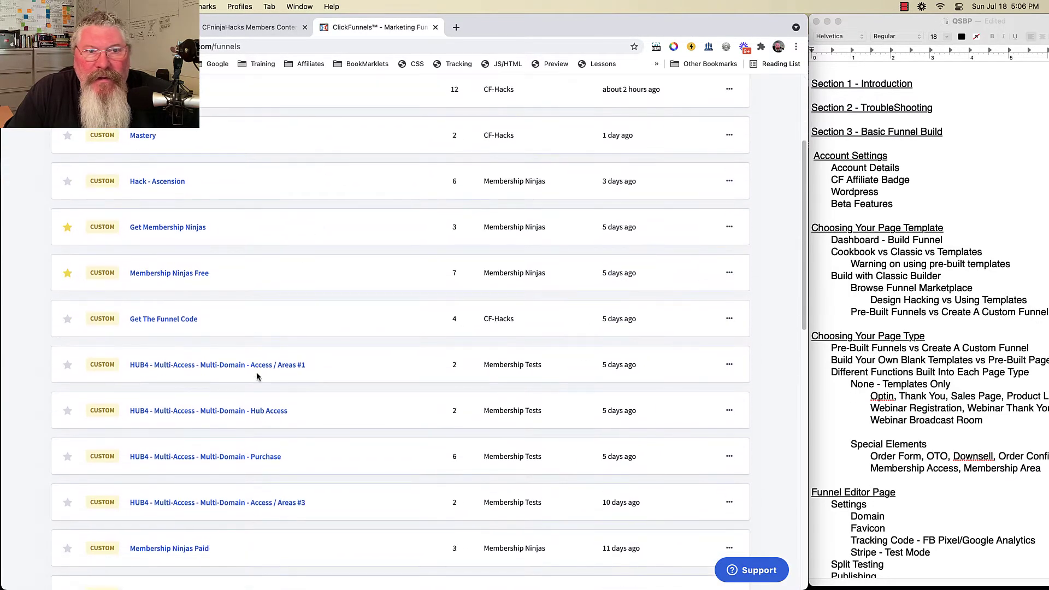
- Return to the CFninjaHacks members site and view the new user interface video in the Intro - Choose A Funnel lesson
{"action": "left_click", "coordinate": [249, 27]}
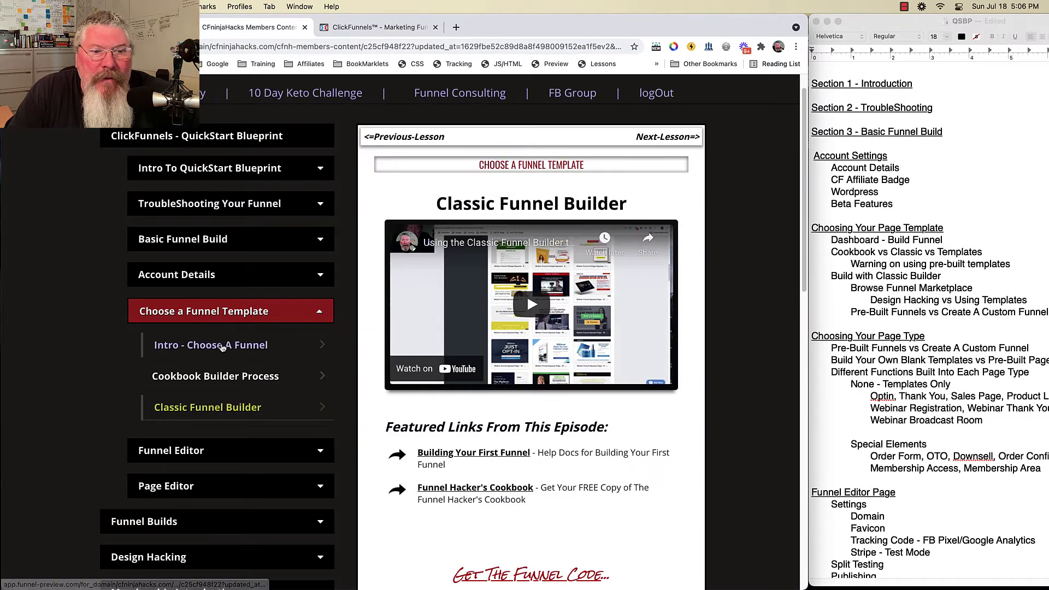
{"action": "left_click", "coordinate": [222, 346]}
{"action": "scroll", "coordinate": [554, 376], "scroll_direction": "down", "scroll_amount": 5}
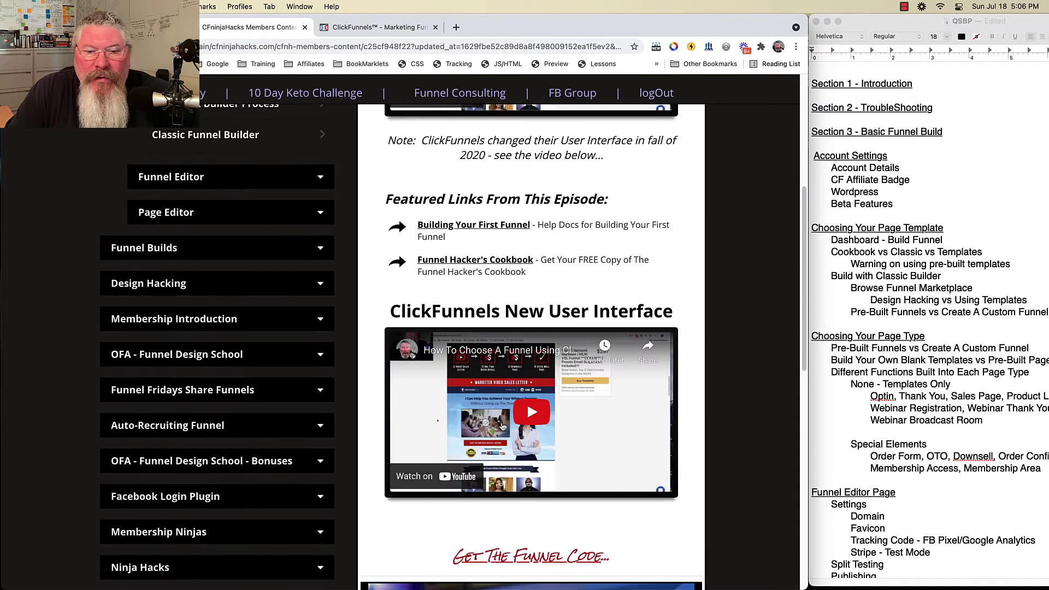
- Go back to the ClickFunnels funnel list and view the actions available for the CFninjaHacks funnel
{"action": "left_click", "coordinate": [387, 32]}
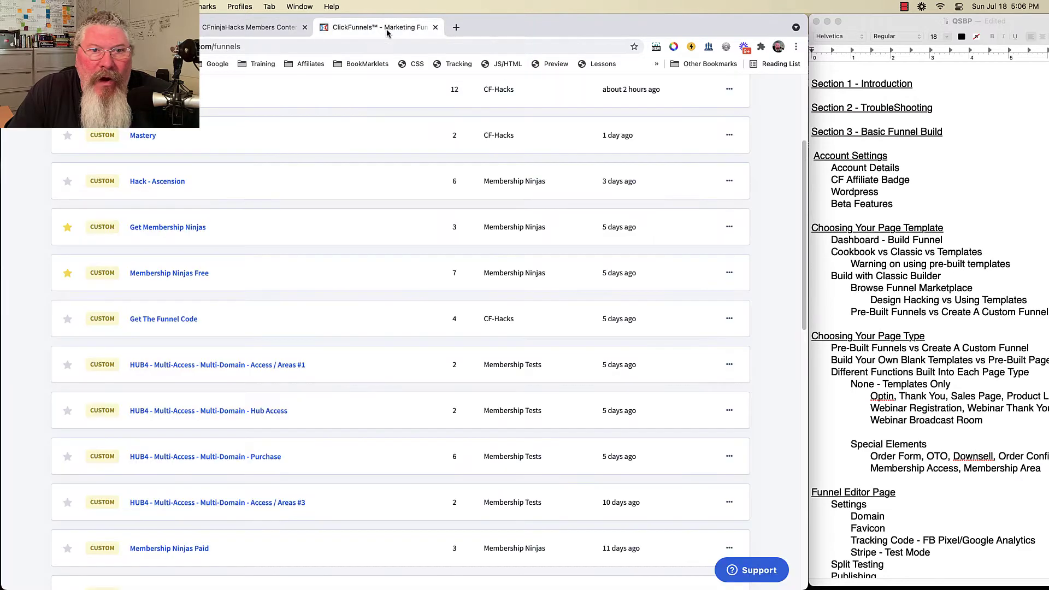
{"action": "scroll", "coordinate": [344, 351], "scroll_direction": "up", "scroll_amount": 5}
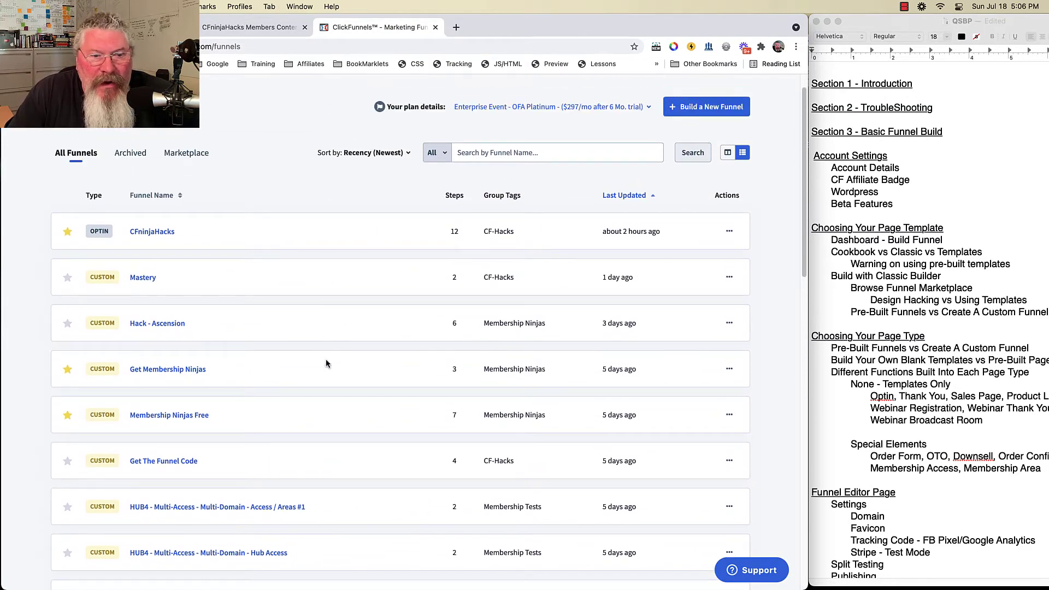
{"action": "scroll", "coordinate": [326, 365], "scroll_direction": "down", "scroll_amount": 3}
{"action": "scroll", "coordinate": [325, 367], "scroll_direction": "up", "scroll_amount": 4}
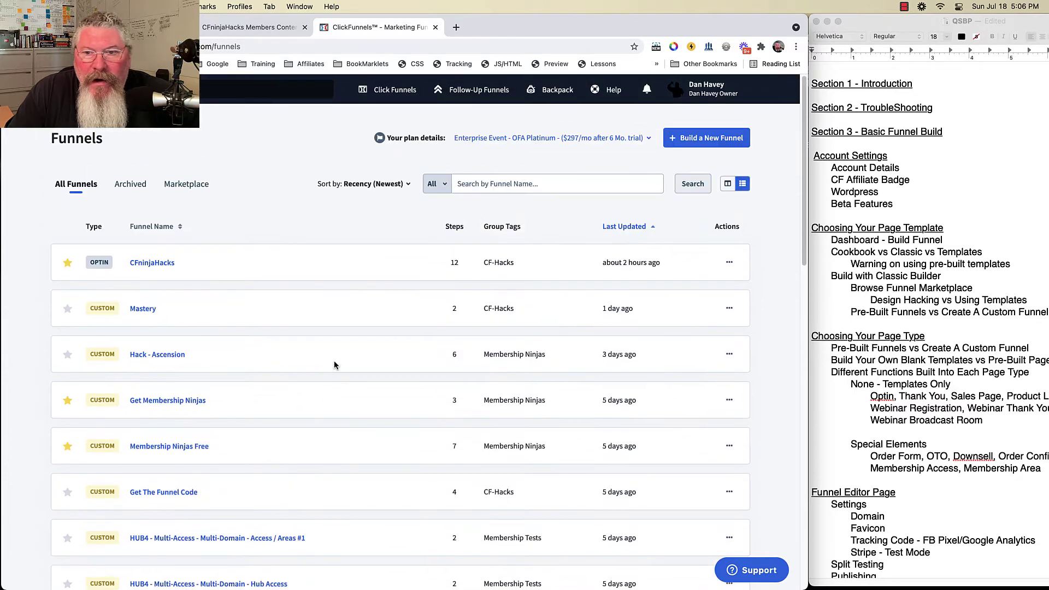
{"action": "left_click", "coordinate": [729, 263]}
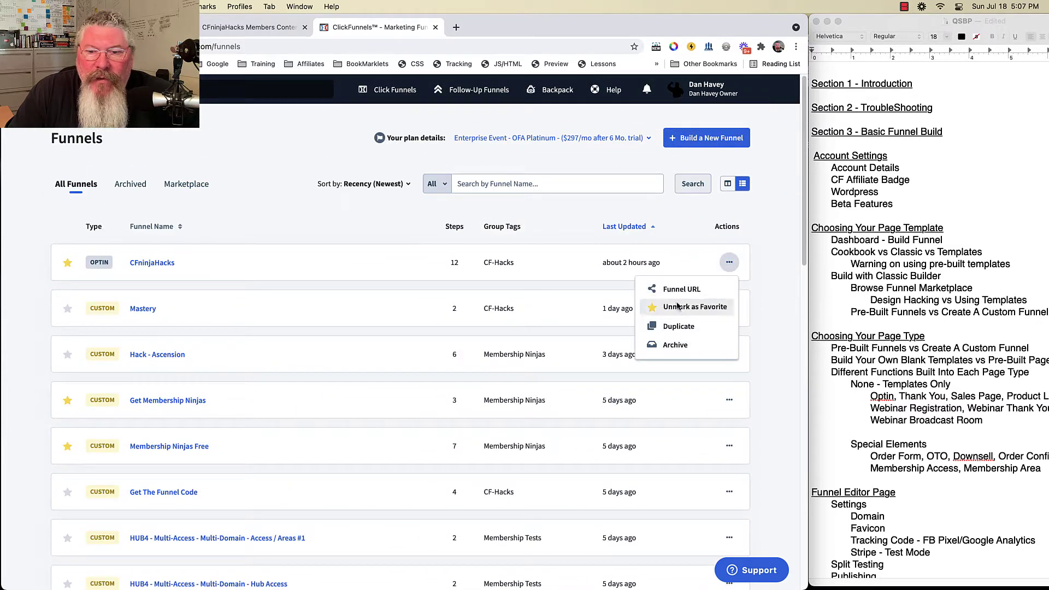
{"action": "left_click", "coordinate": [357, 272]}
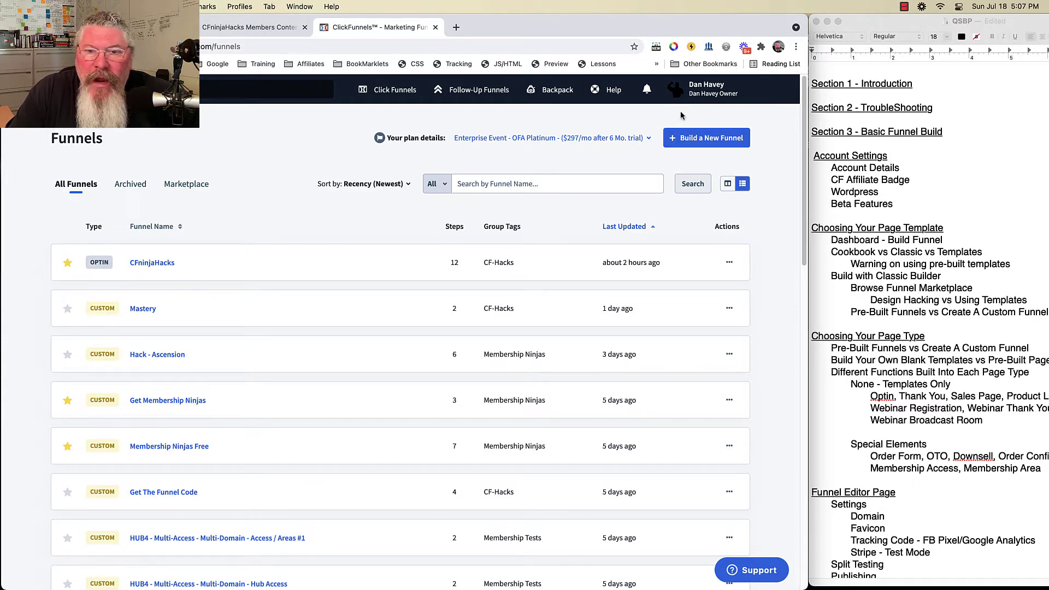
- Start building a new funnel and dismiss the classic builder's goal chooser to reach the Cookbook funnel types
{"action": "left_click", "coordinate": [705, 139]}
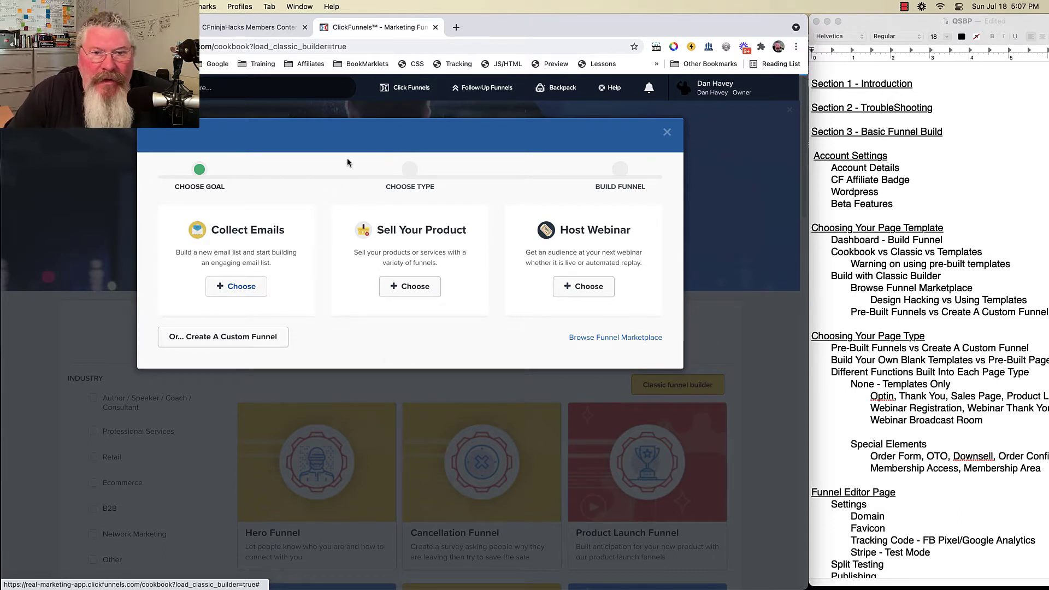
{"action": "left_click", "coordinate": [667, 134]}
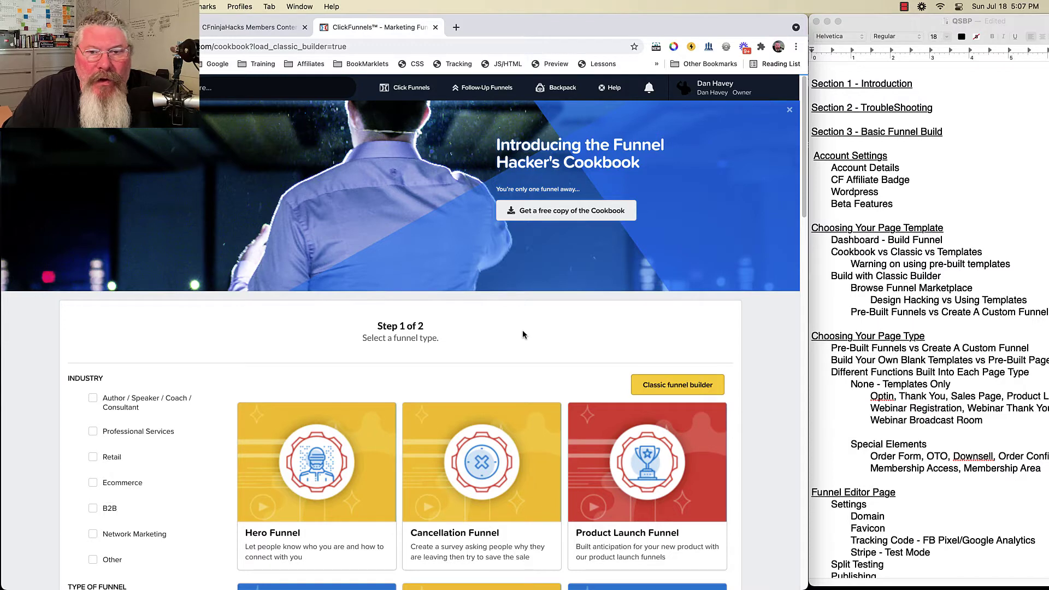
- View the free Funnel Hacker's Cookbook download page and return to the funnel type selection
{"action": "left_click", "coordinate": [551, 216]}
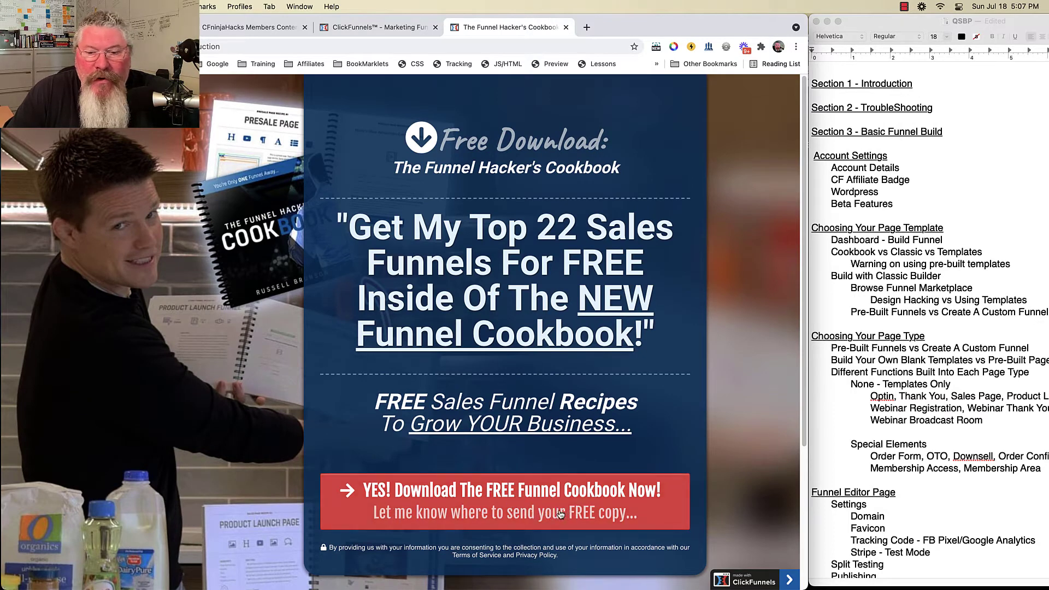
{"action": "left_click", "coordinate": [395, 32]}
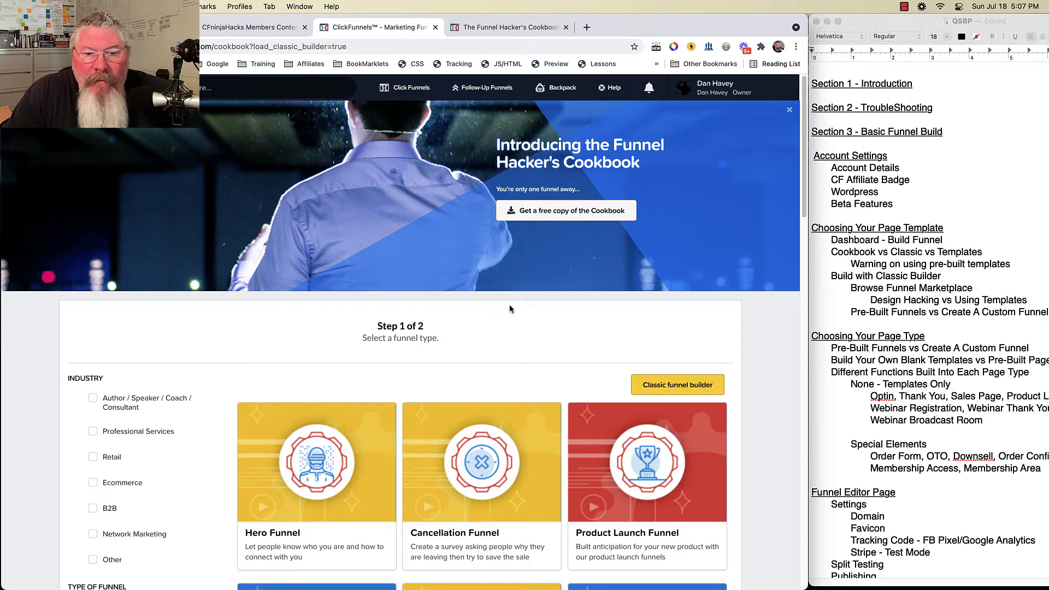
- Browse the Cookbook funnel types and filter them by the Professional Services industry
{"action": "scroll", "coordinate": [509, 305], "scroll_direction": "down", "scroll_amount": 3}
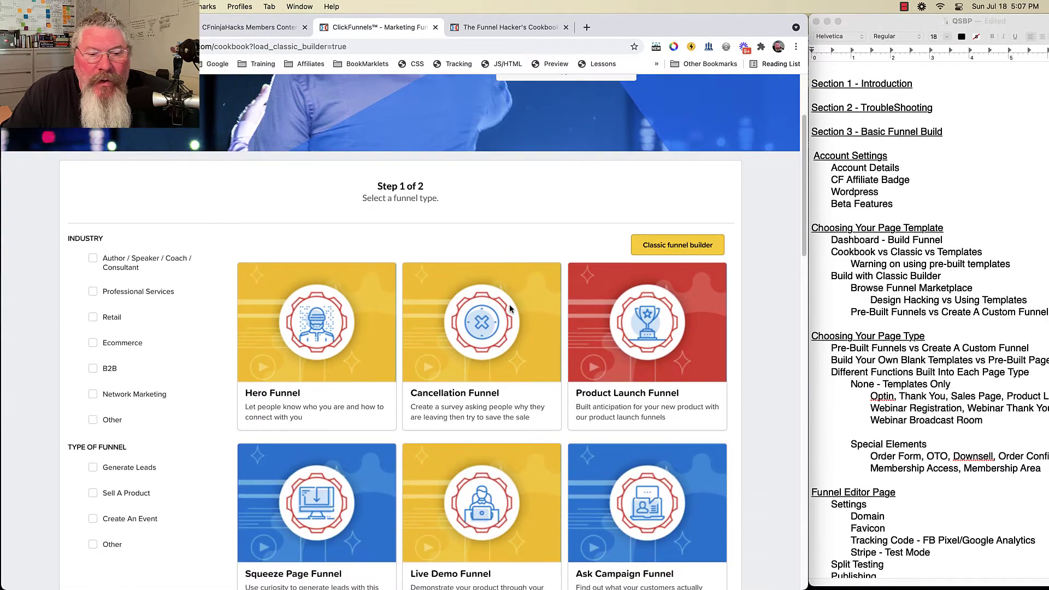
{"action": "scroll", "coordinate": [509, 308], "scroll_direction": "down", "scroll_amount": 3}
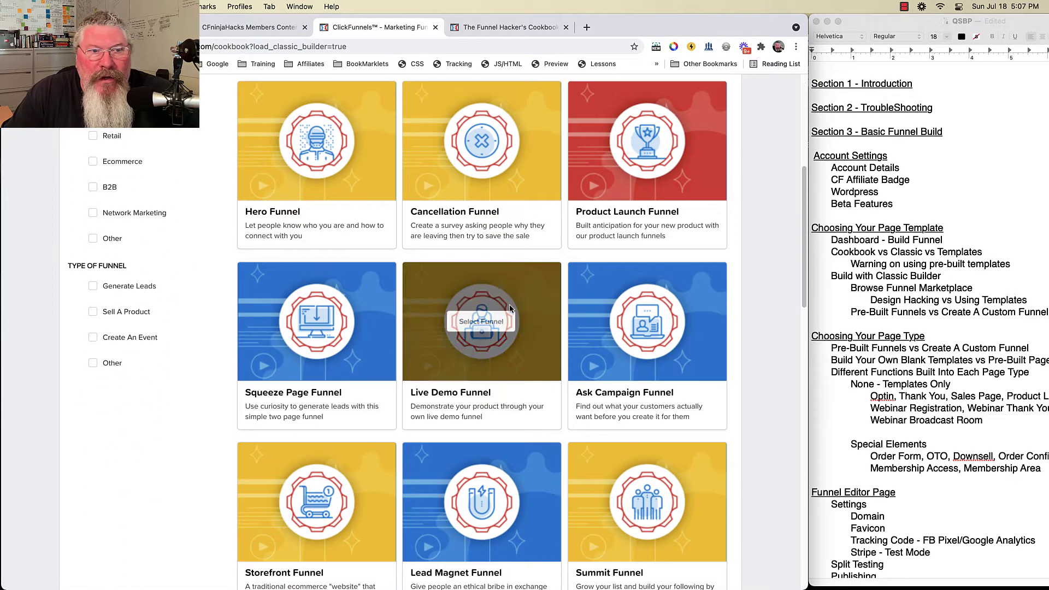
{"action": "scroll", "coordinate": [509, 309], "scroll_direction": "up", "scroll_amount": 1}
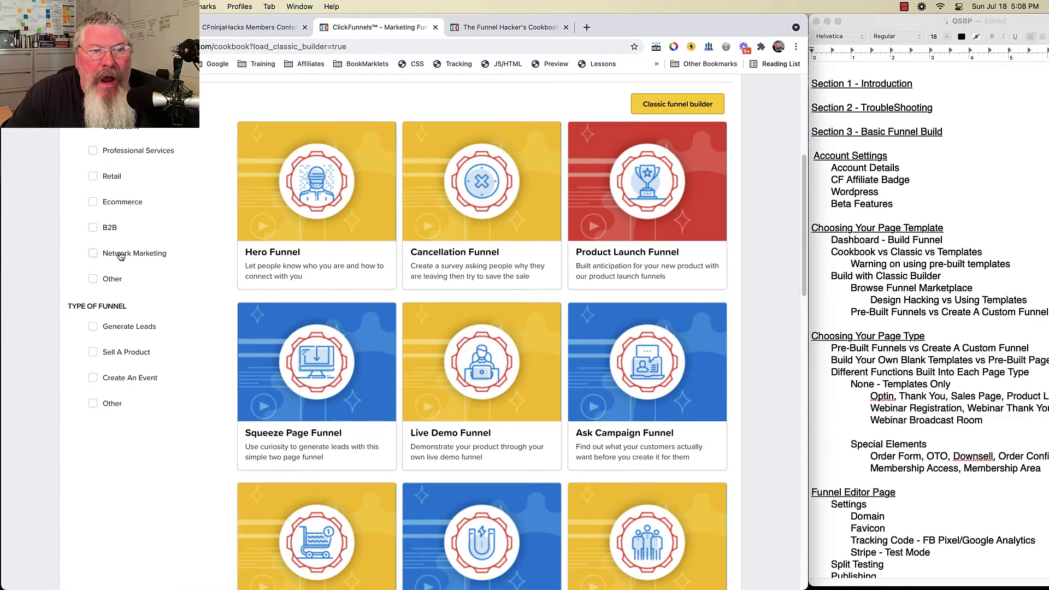
{"action": "left_click", "coordinate": [92, 152]}
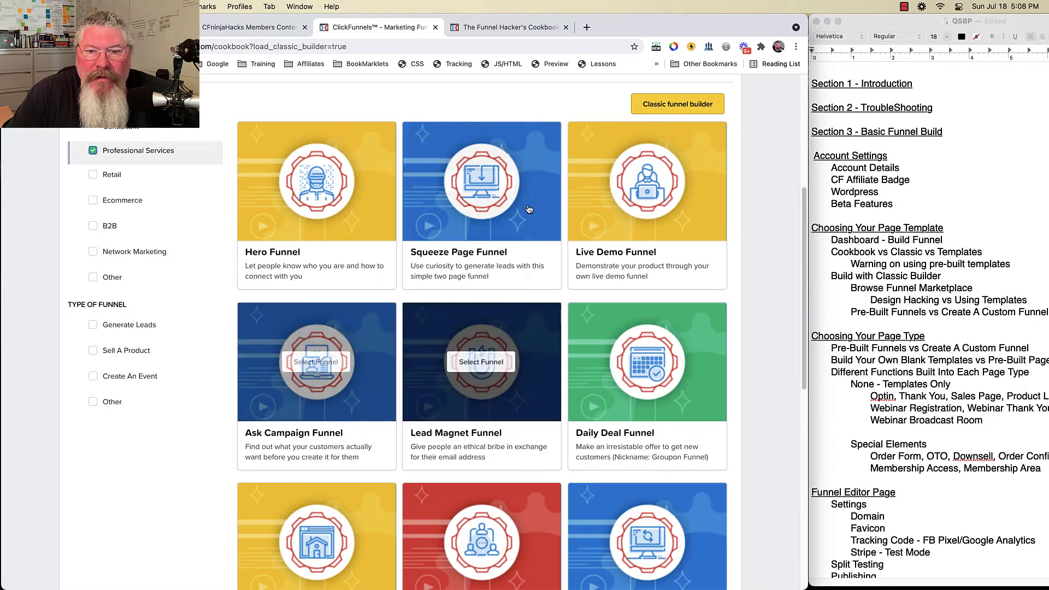
{"action": "mouse_move", "coordinate": [499, 331]}
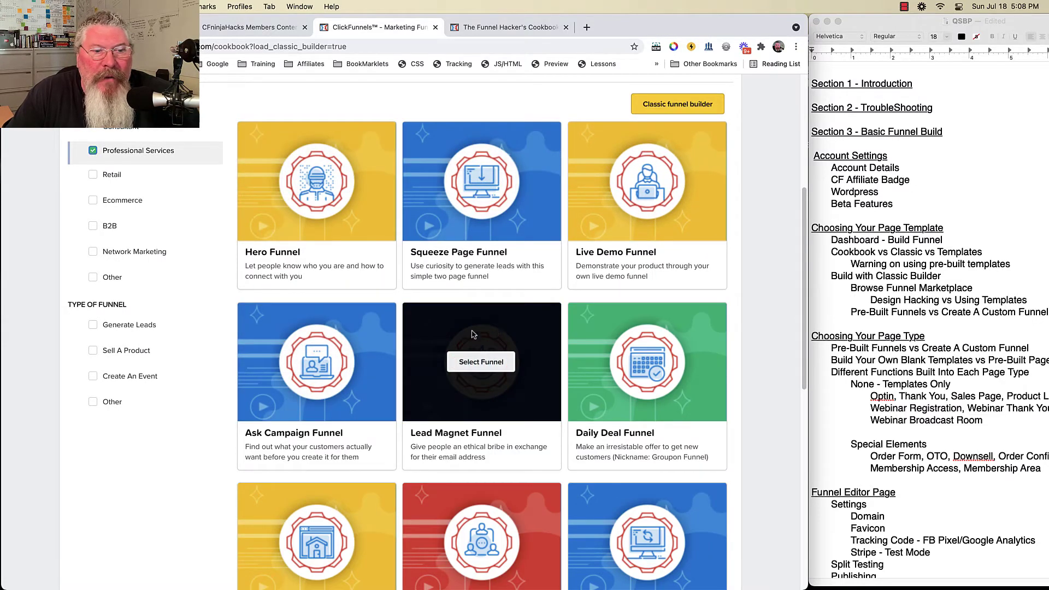
- Narrow the funnel types to Generate Leads only, with the leads goal I Want Their Contact Info
{"action": "left_click", "coordinate": [93, 326]}
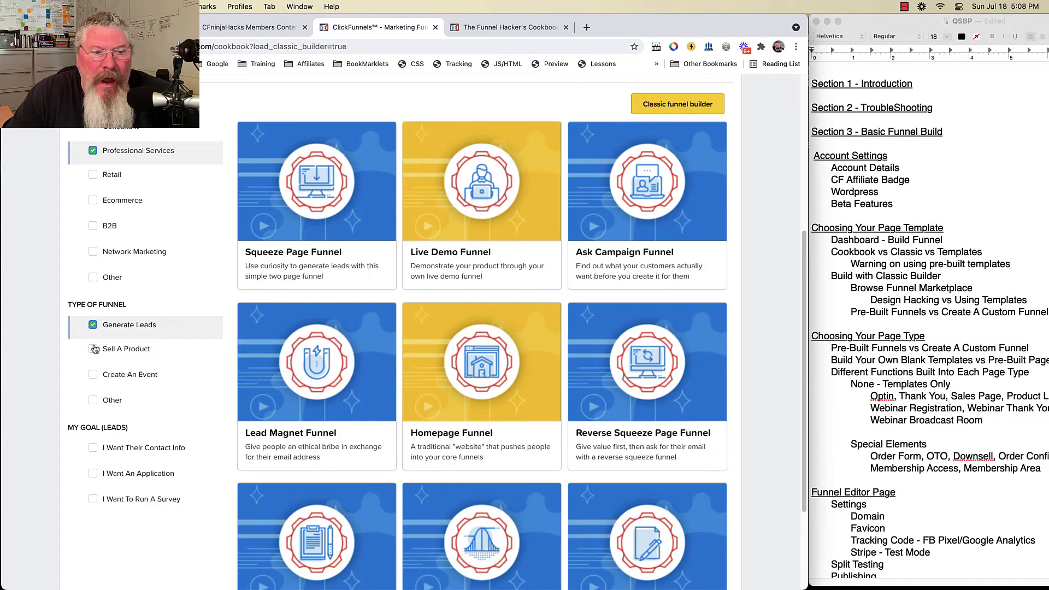
{"action": "left_click", "coordinate": [93, 350]}
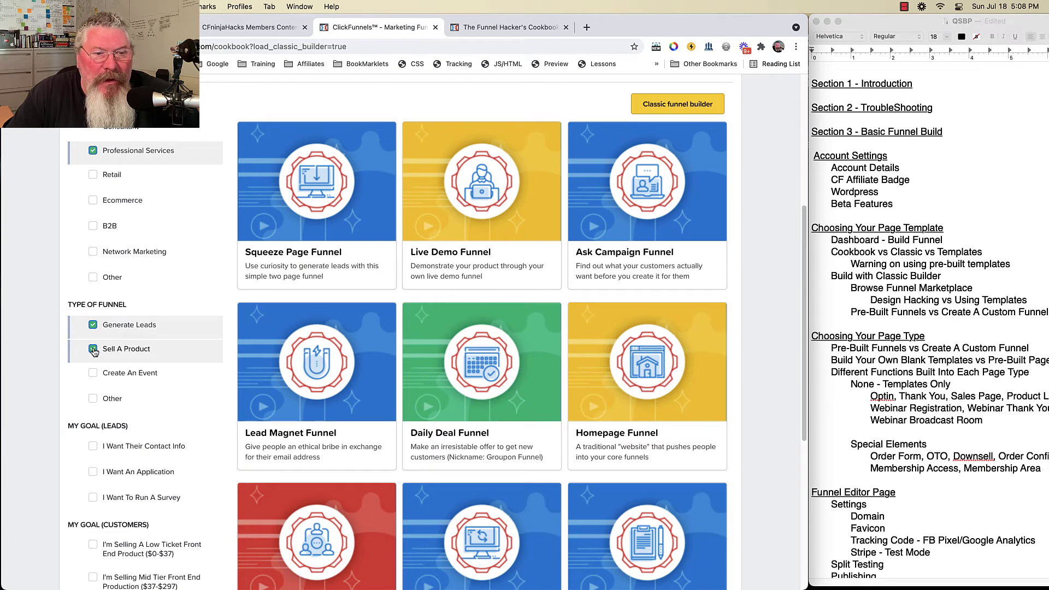
{"action": "left_click", "coordinate": [93, 350]}
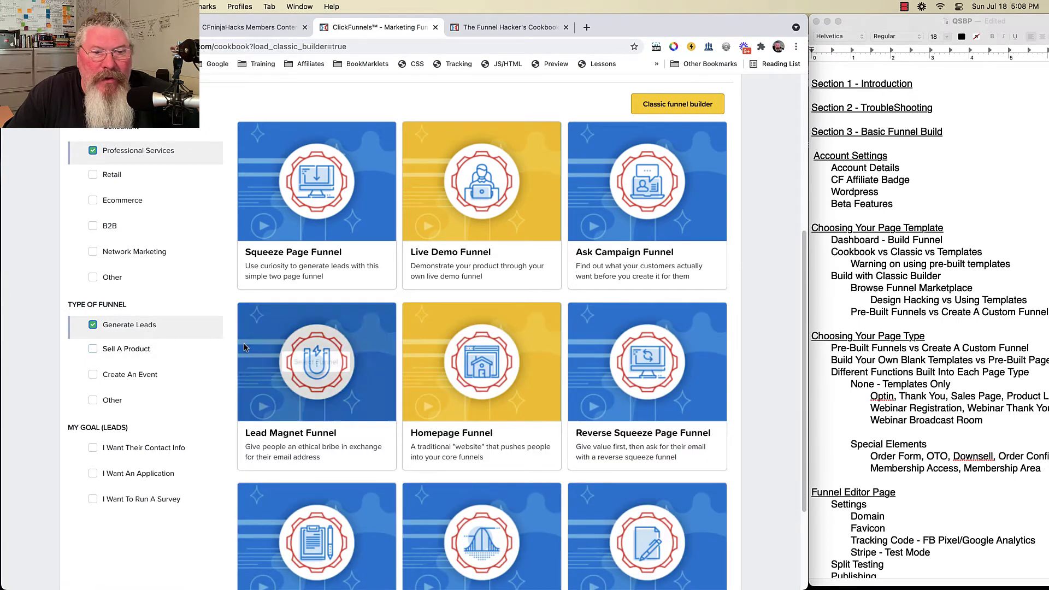
{"action": "scroll", "coordinate": [245, 344], "scroll_direction": "down", "scroll_amount": 5}
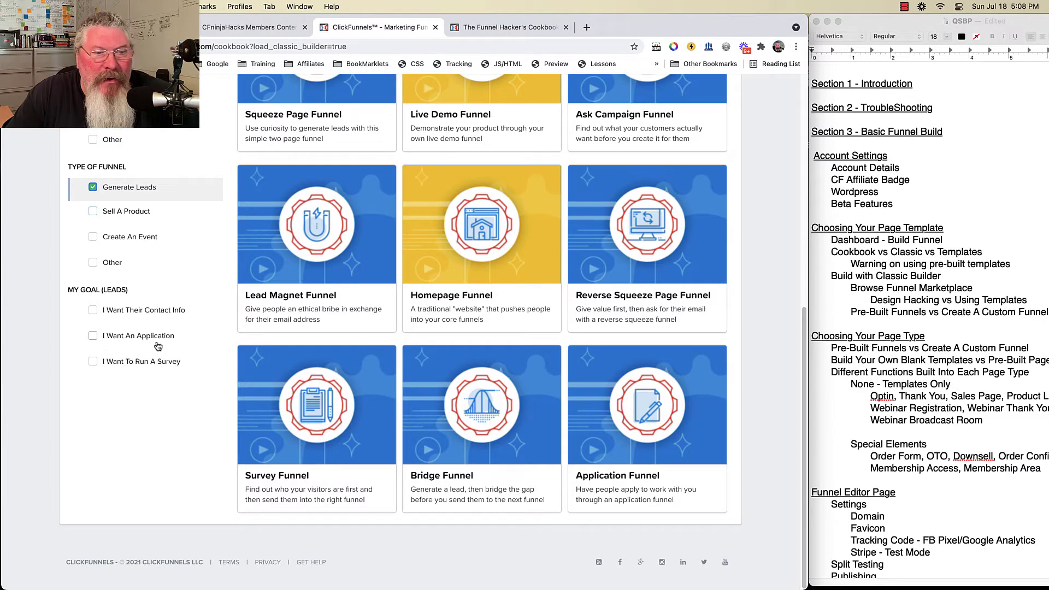
{"action": "left_click", "coordinate": [92, 310]}
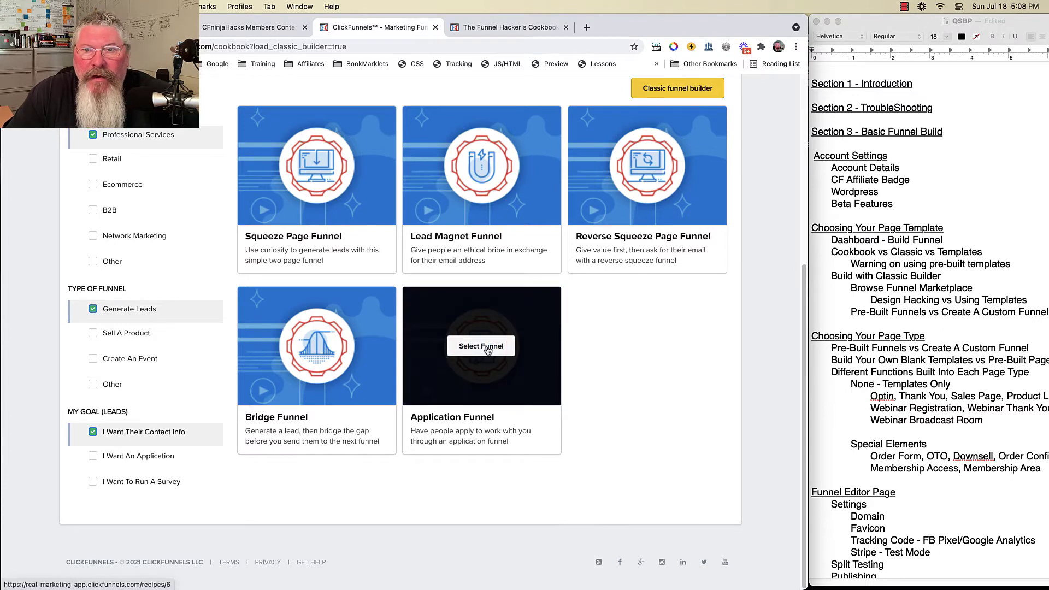
- Select the Application Funnel type, browse its templates, and open the free JASON | Application Funnel template
{"action": "left_click", "coordinate": [481, 346]}
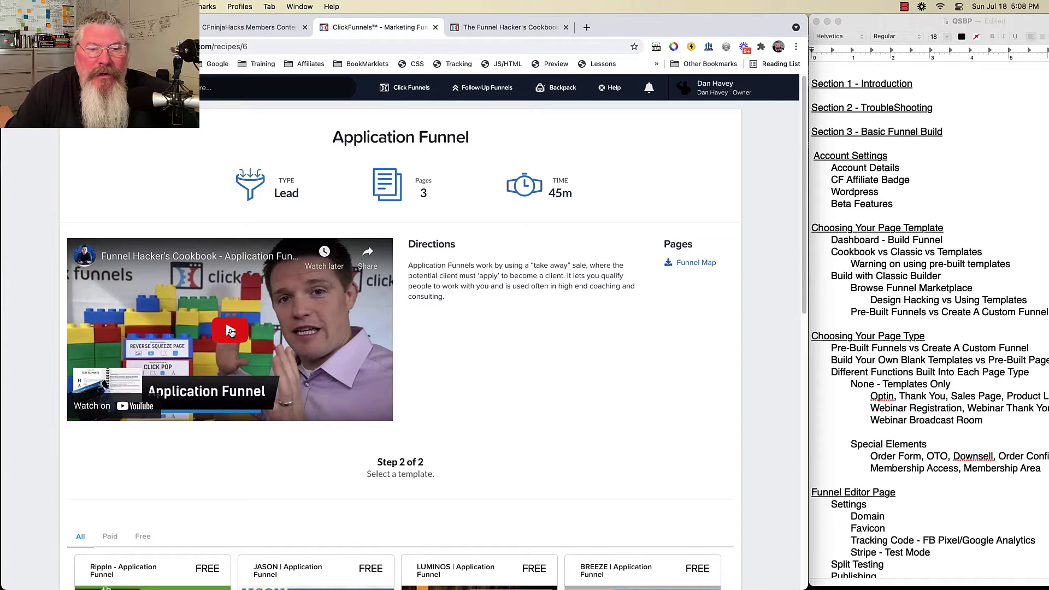
{"action": "scroll", "coordinate": [307, 399], "scroll_direction": "down", "scroll_amount": 7}
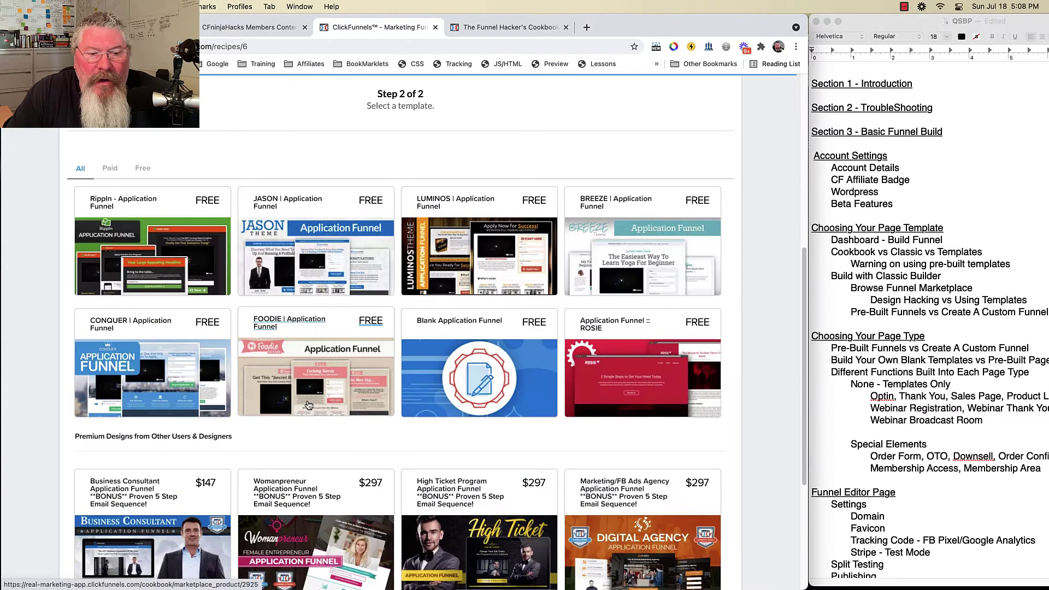
{"action": "scroll", "coordinate": [488, 525], "scroll_direction": "down", "scroll_amount": 4}
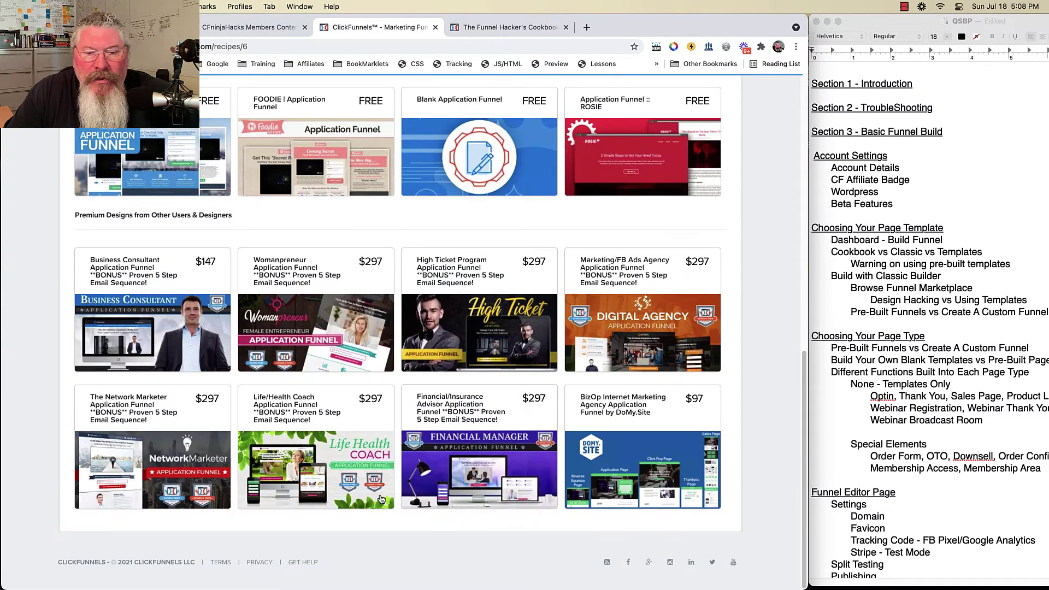
{"action": "scroll", "coordinate": [356, 403], "scroll_direction": "up", "scroll_amount": 8}
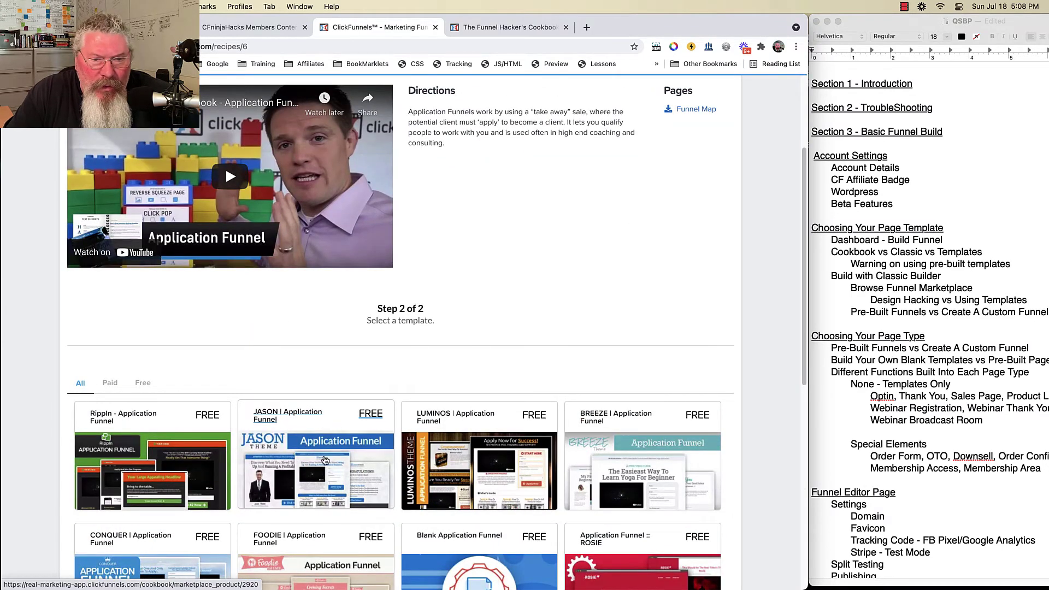
{"action": "left_click", "coordinate": [312, 462]}
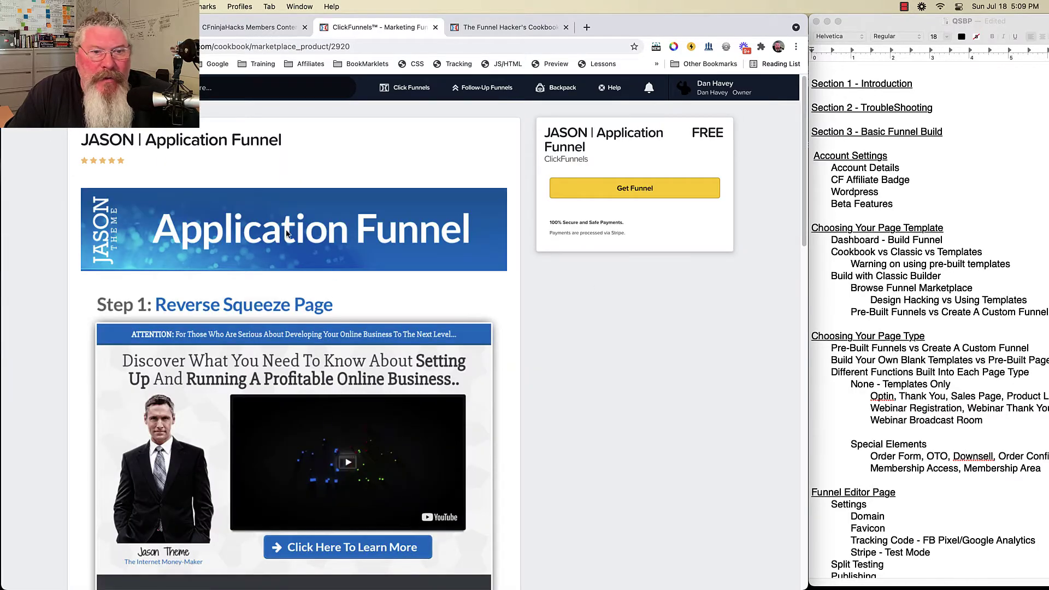
- Review the Reverse Squeeze, Application and Thank You pages of the JASON | Application Funnel template, and get the funnel
{"action": "scroll", "coordinate": [372, 438], "scroll_direction": "down", "scroll_amount": 5}
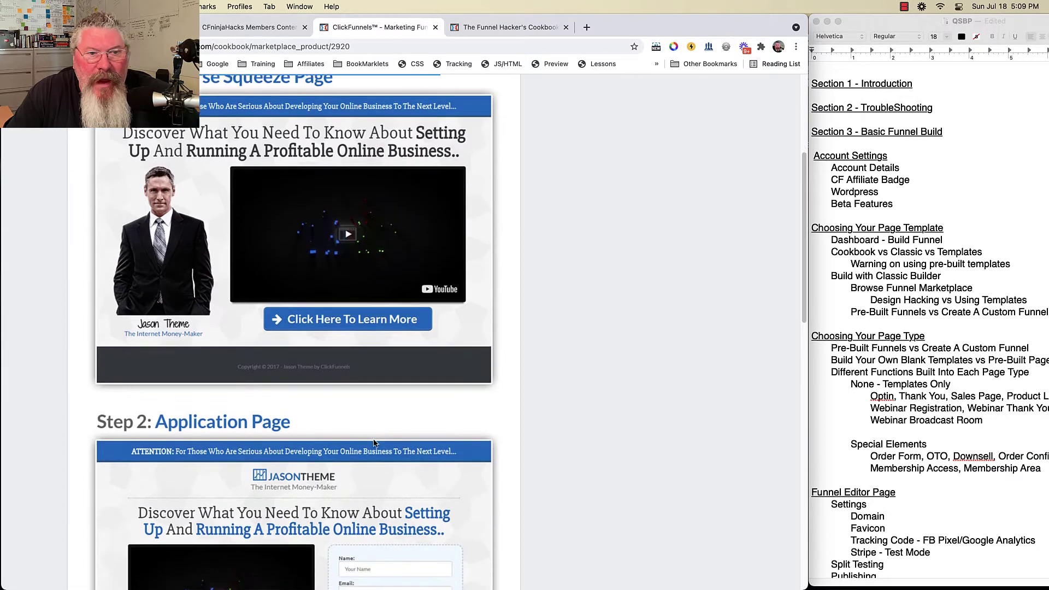
{"action": "scroll", "coordinate": [374, 442], "scroll_direction": "down", "scroll_amount": 10}
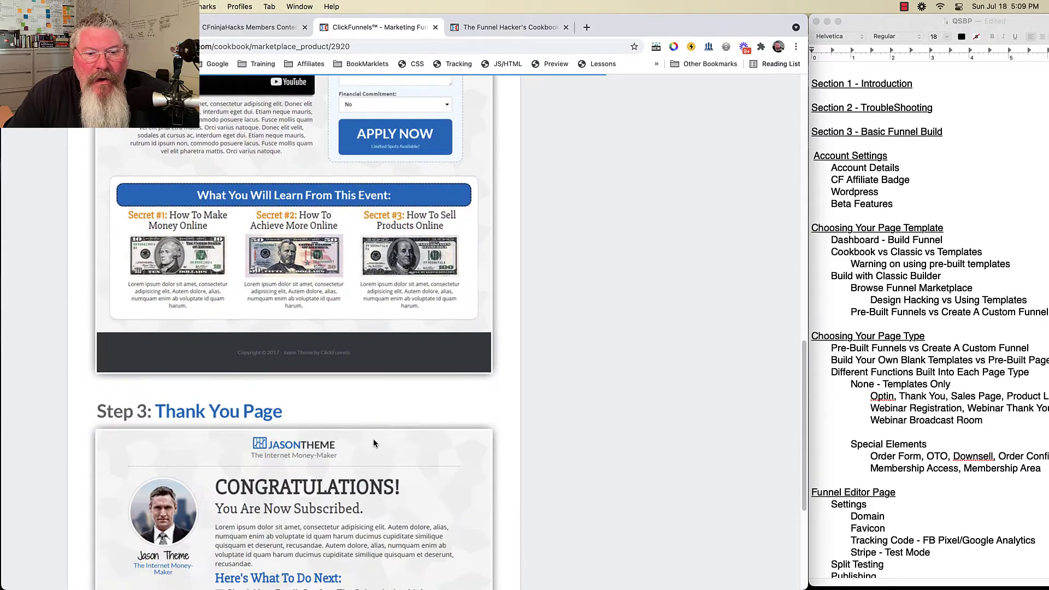
{"action": "scroll", "coordinate": [373, 443], "scroll_direction": "down", "scroll_amount": 5}
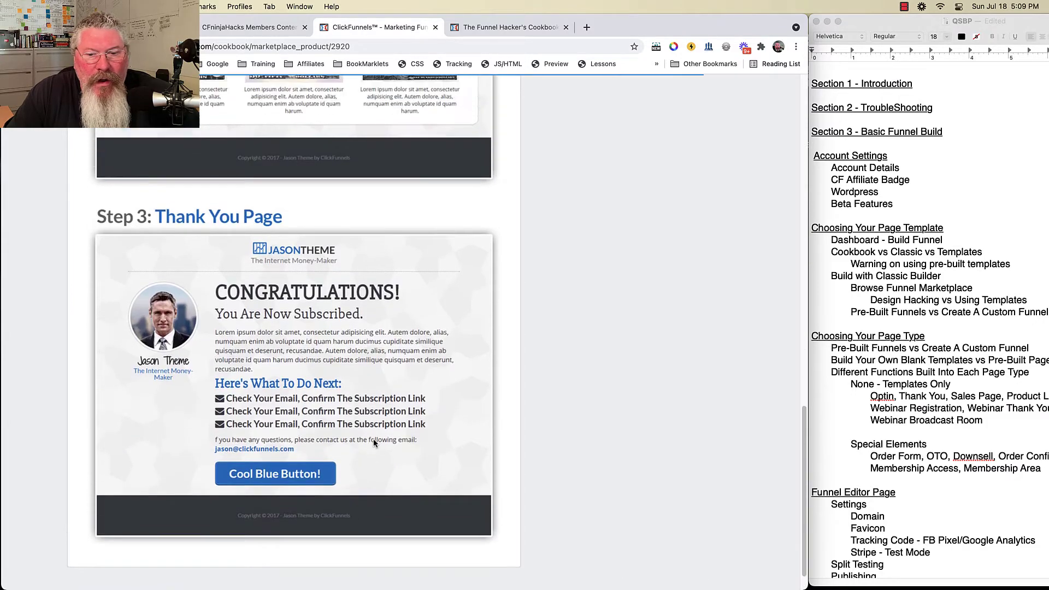
{"action": "scroll", "coordinate": [373, 442], "scroll_direction": "up", "scroll_amount": 10}
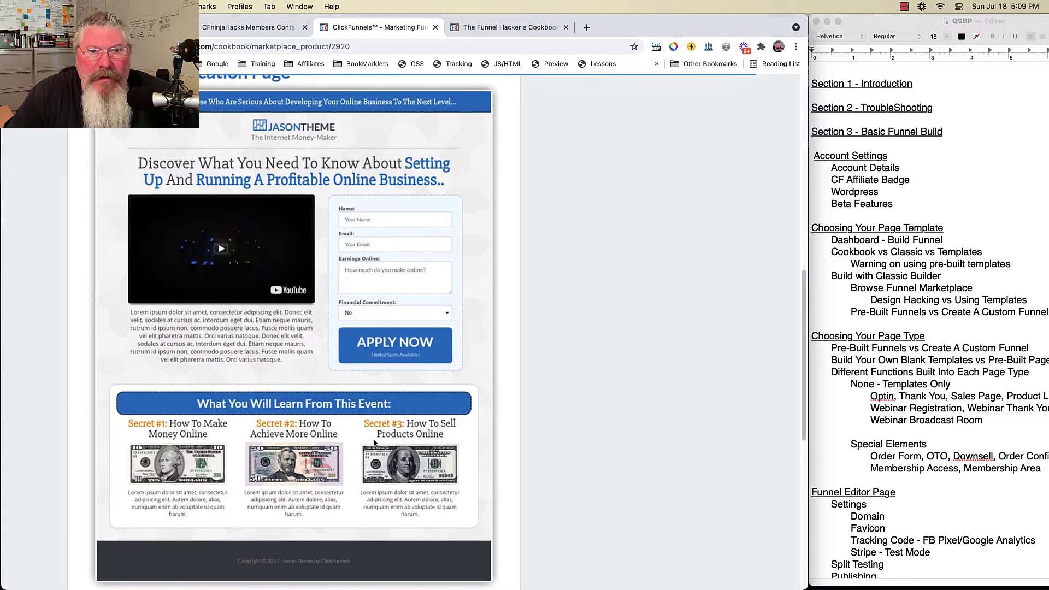
{"action": "scroll", "coordinate": [373, 443], "scroll_direction": "down", "scroll_amount": 1}
{"action": "scroll", "coordinate": [373, 442], "scroll_direction": "up", "scroll_amount": 1}
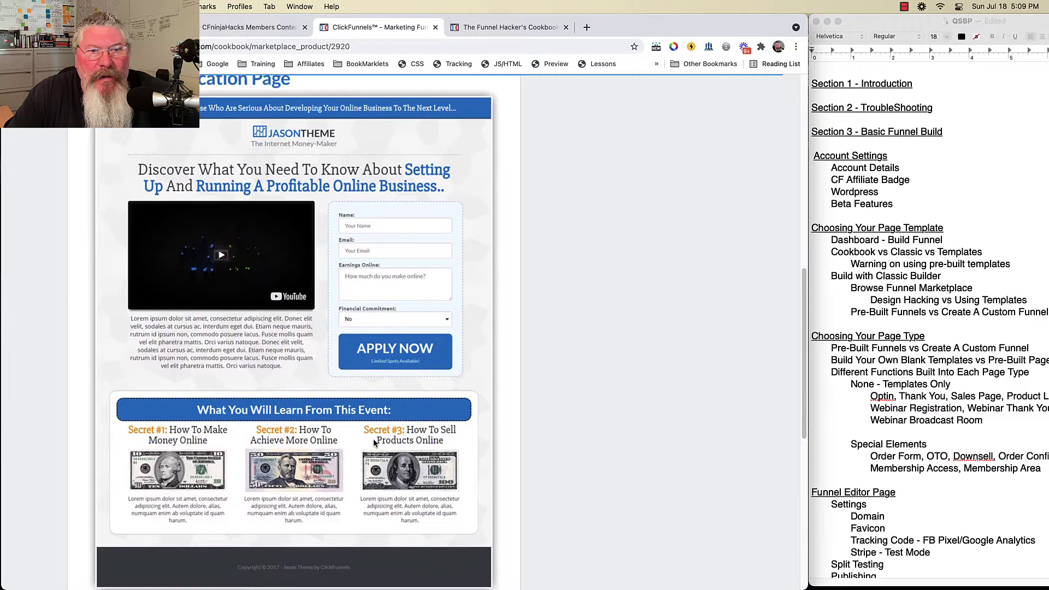
{"action": "scroll", "coordinate": [374, 442], "scroll_direction": "down", "scroll_amount": 1}
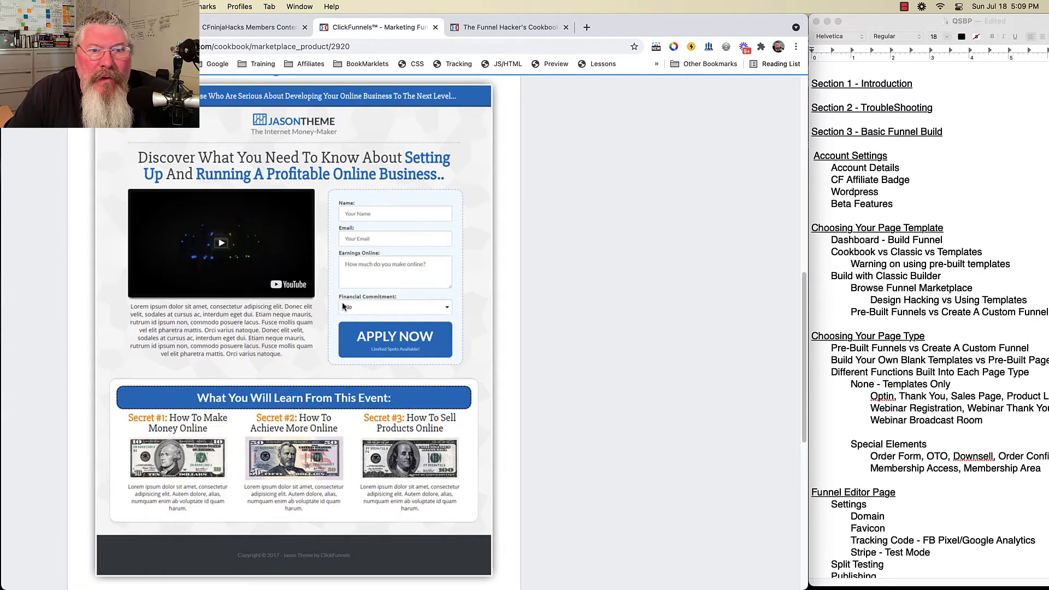
{"action": "scroll", "coordinate": [342, 307], "scroll_direction": "up", "scroll_amount": 10}
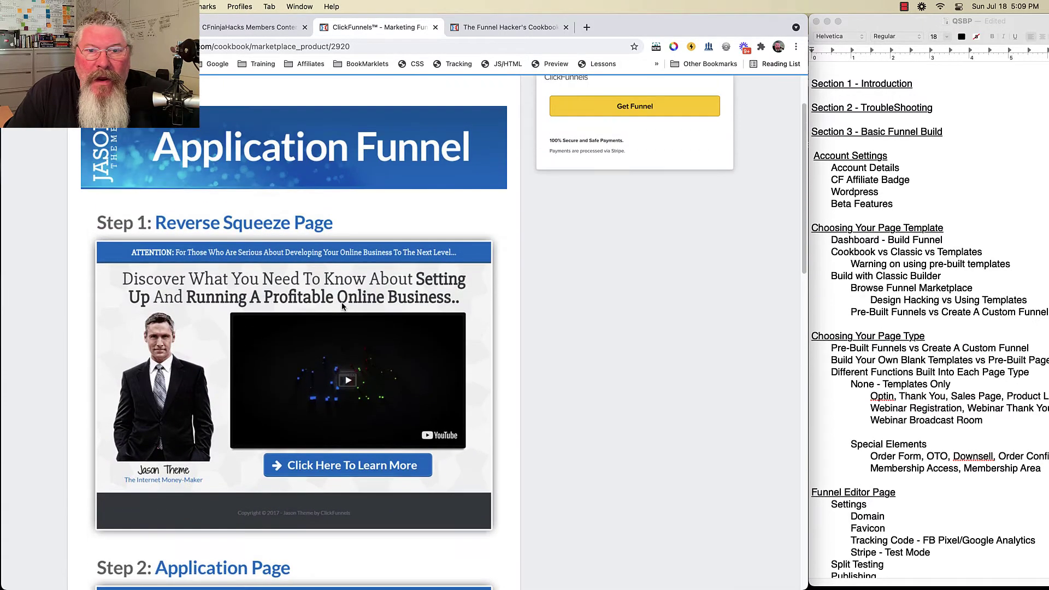
{"action": "scroll", "coordinate": [342, 306], "scroll_direction": "up", "scroll_amount": 2}
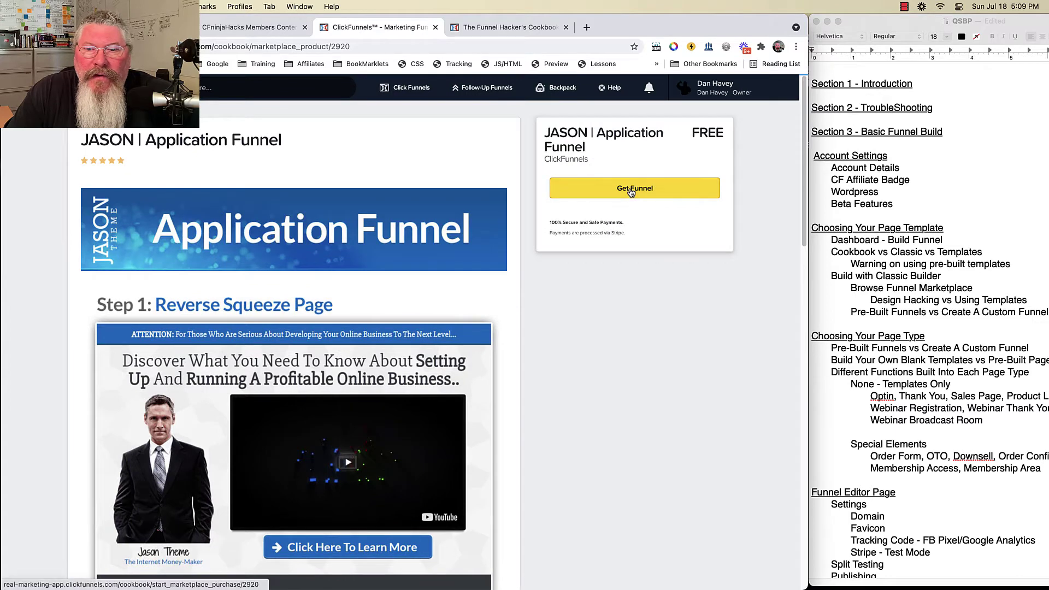
{"action": "left_click", "coordinate": [631, 189]}
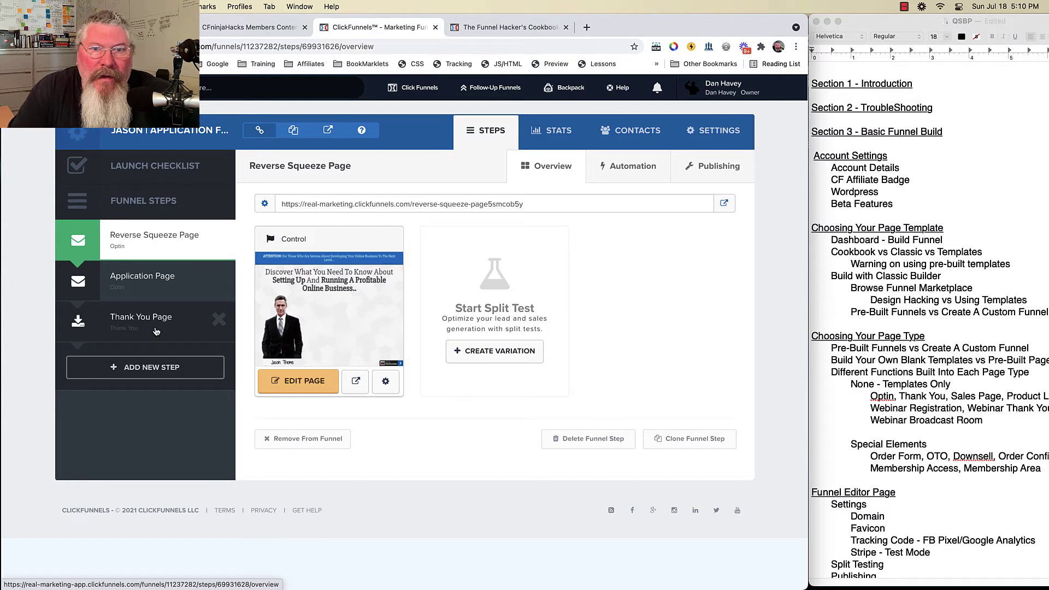
- Return to the funnels list and start a new funnel in the classic builder
{"action": "mouse_move", "coordinate": [415, 92]}
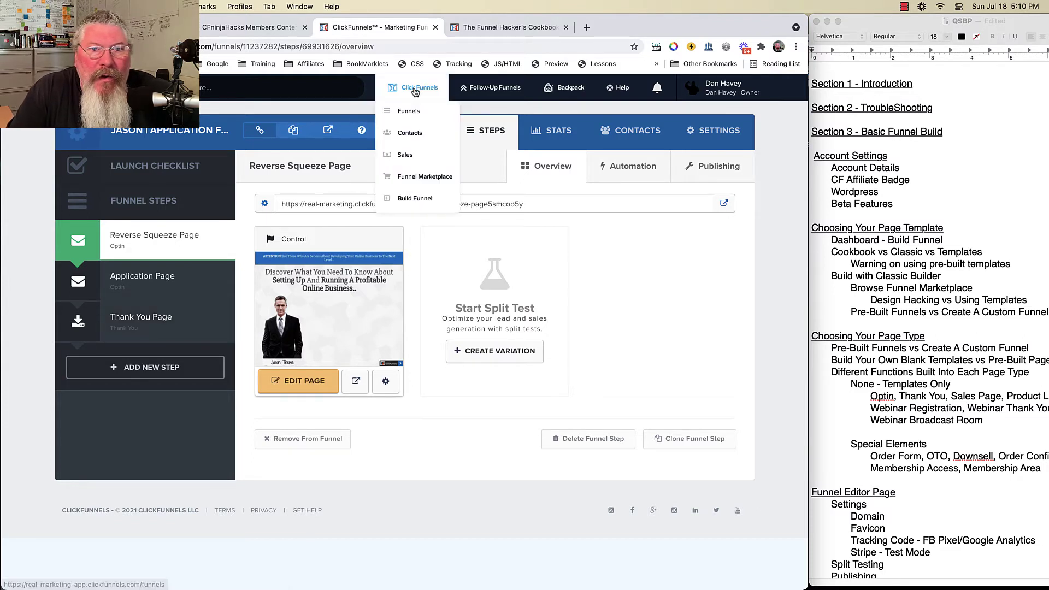
{"action": "left_click", "coordinate": [412, 111]}
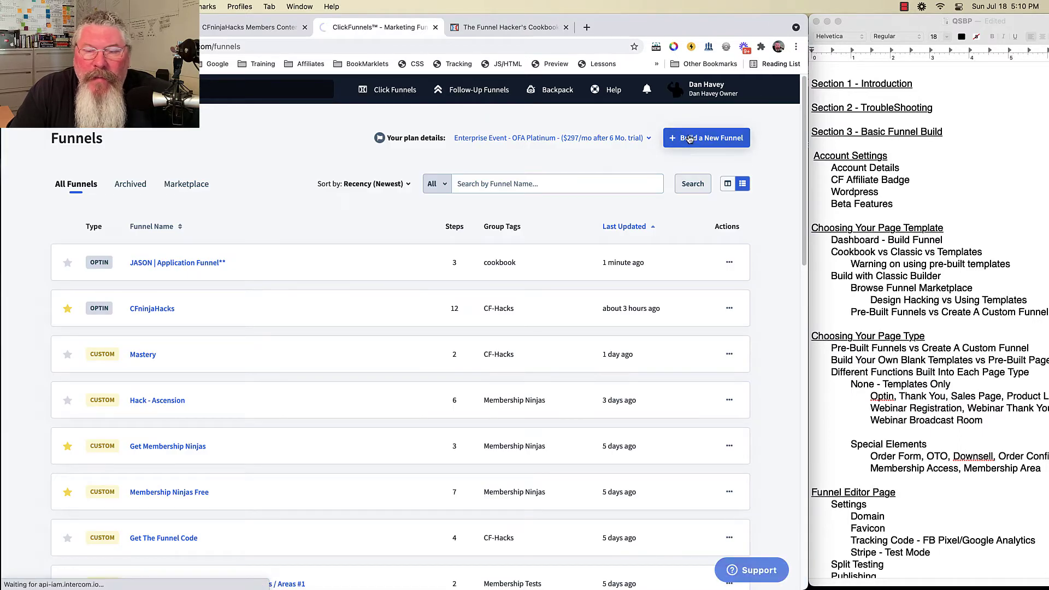
{"action": "left_click", "coordinate": [689, 139]}
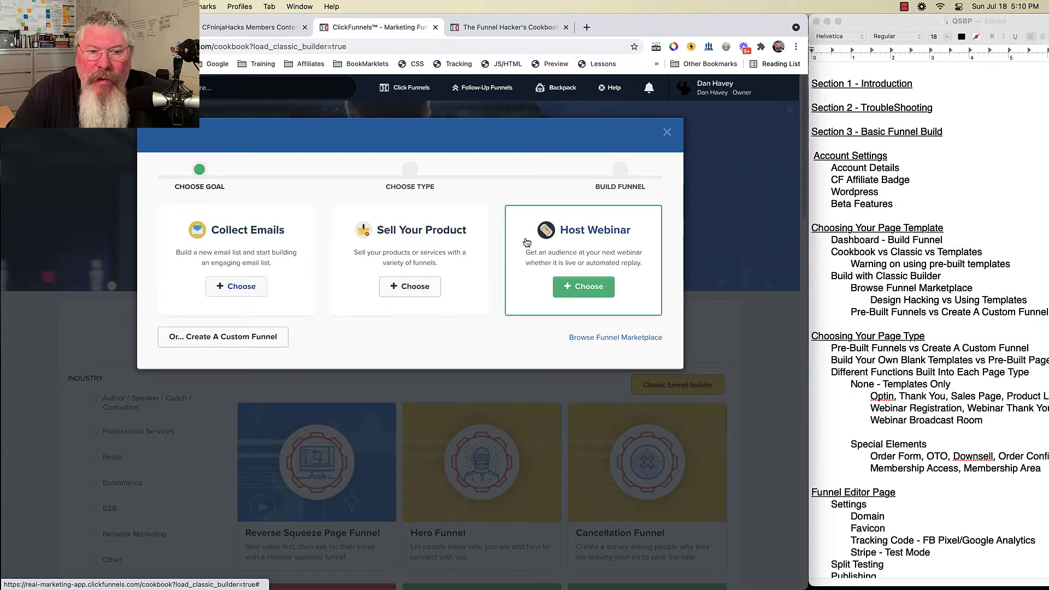
- View the Collect Emails funnel setup, go back, and choose the Sell Your Product goal with the Product Launch type
{"action": "left_click", "coordinate": [231, 232]}
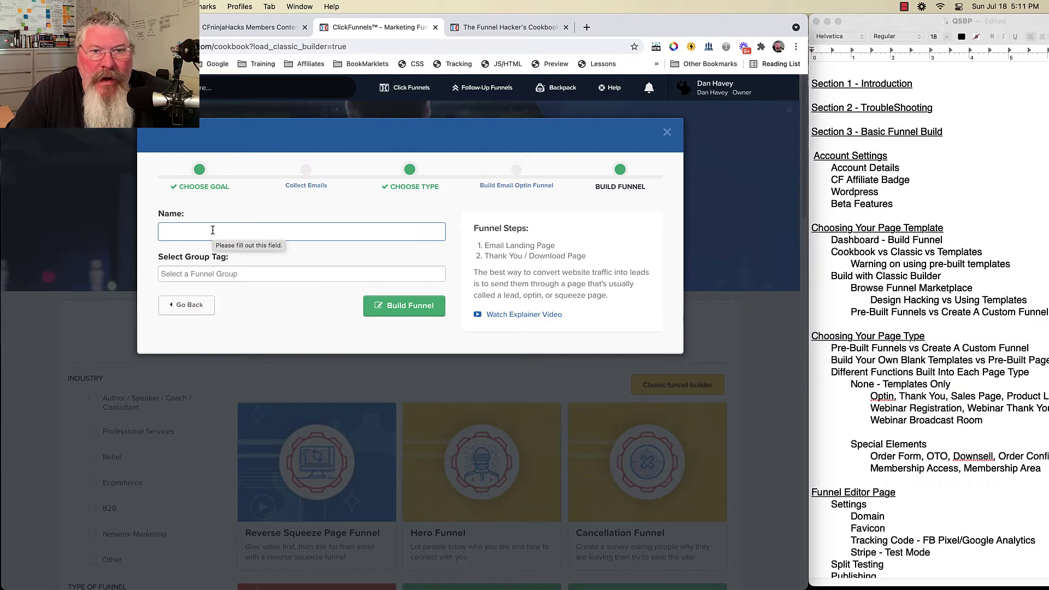
{"action": "left_click", "coordinate": [188, 305]}
{"action": "left_click", "coordinate": [411, 238]}
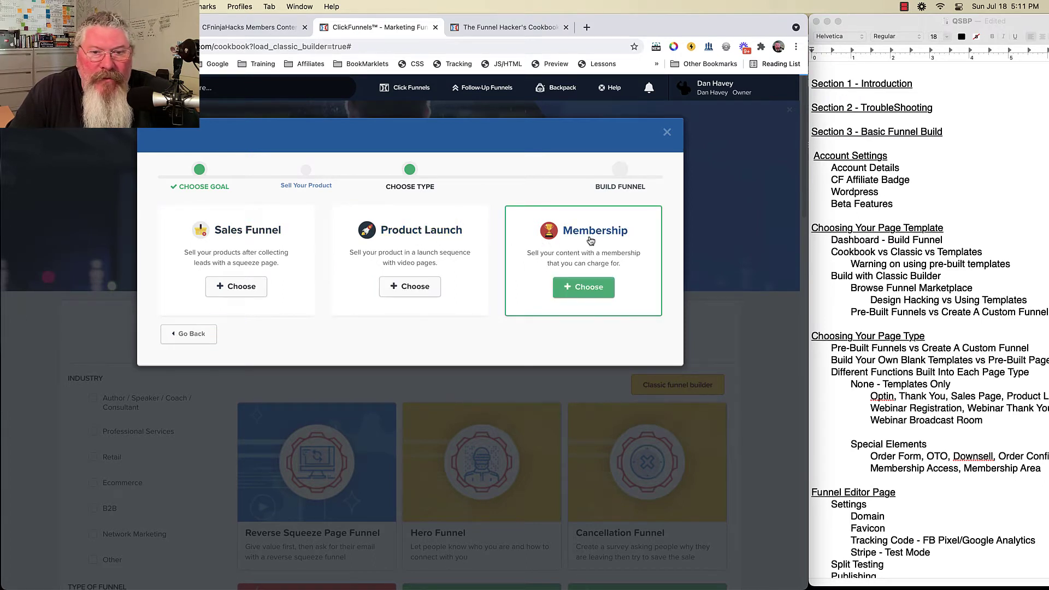
{"action": "left_click", "coordinate": [412, 287]}
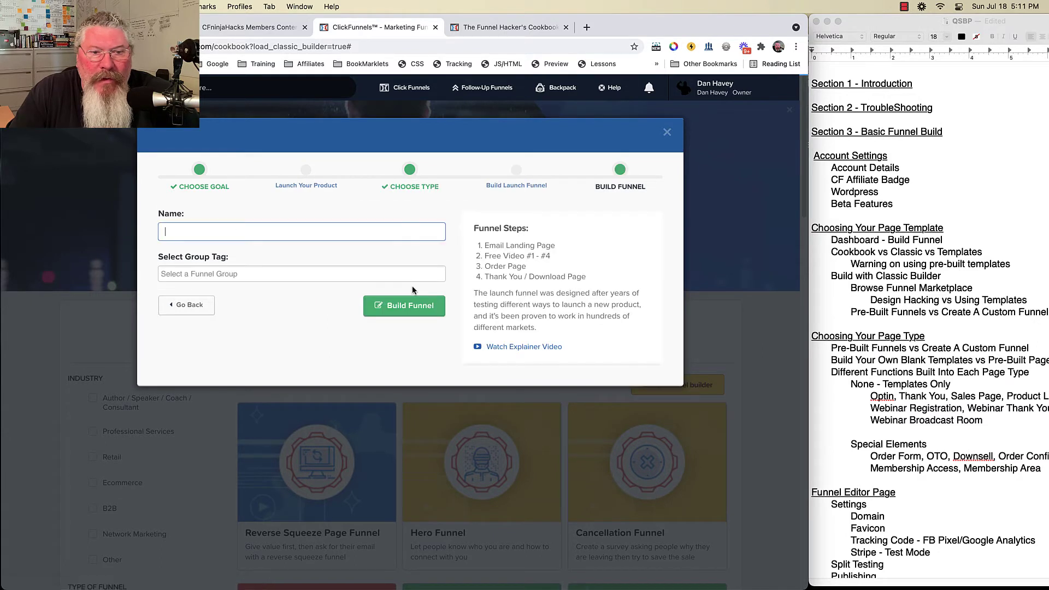
- Name the product launch funnel "pl Demo"
{"action": "left_click", "coordinate": [371, 229]}
{"action": "type", "text": "p"}
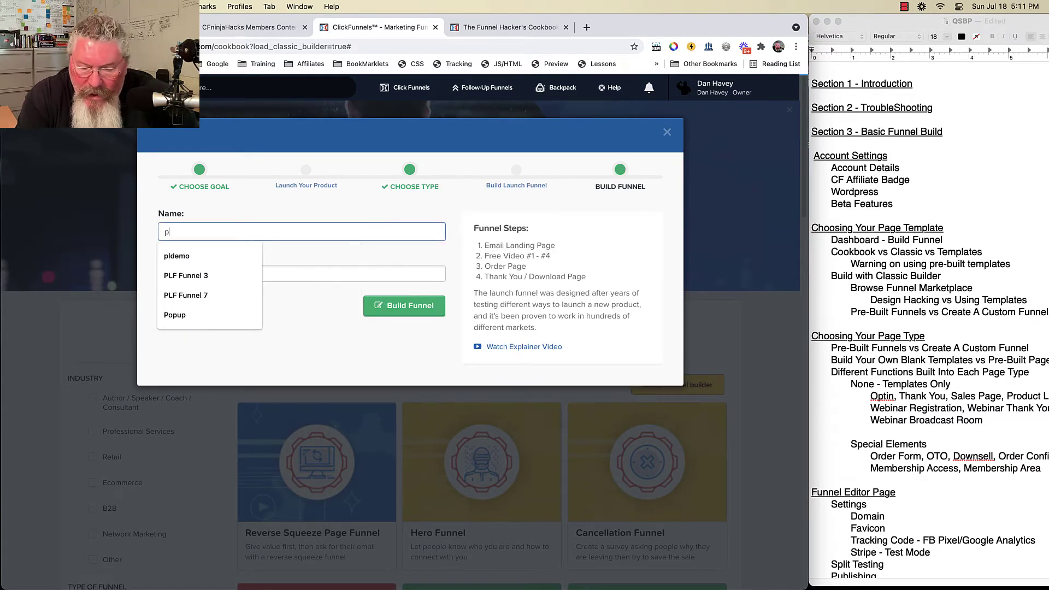
{"action": "type", "text": "l Demo"}
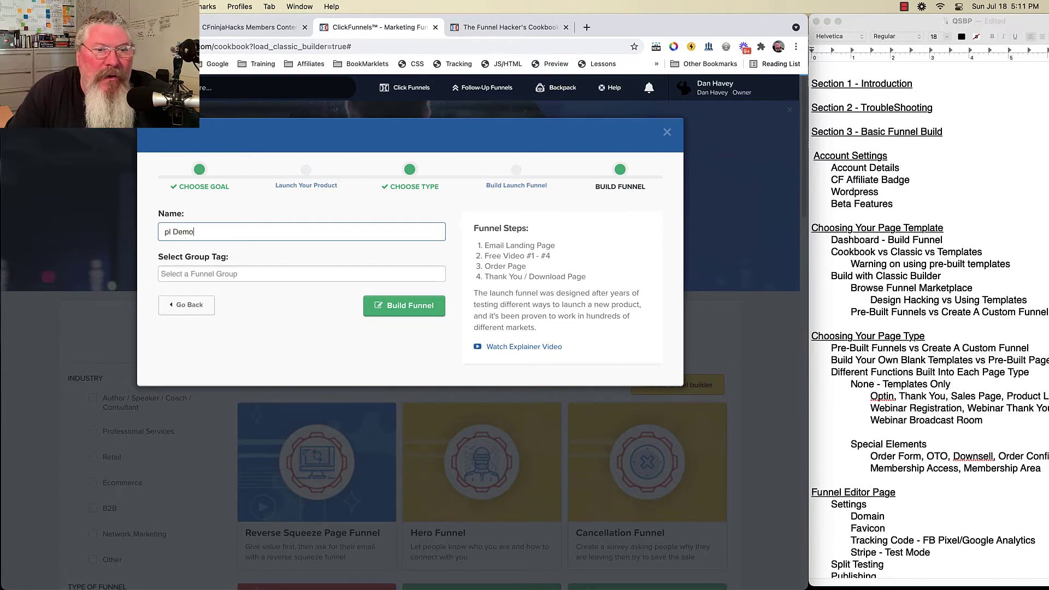
- Assign the cookbook group tag to the new funnel and build it
{"action": "left_click", "coordinate": [217, 276]}
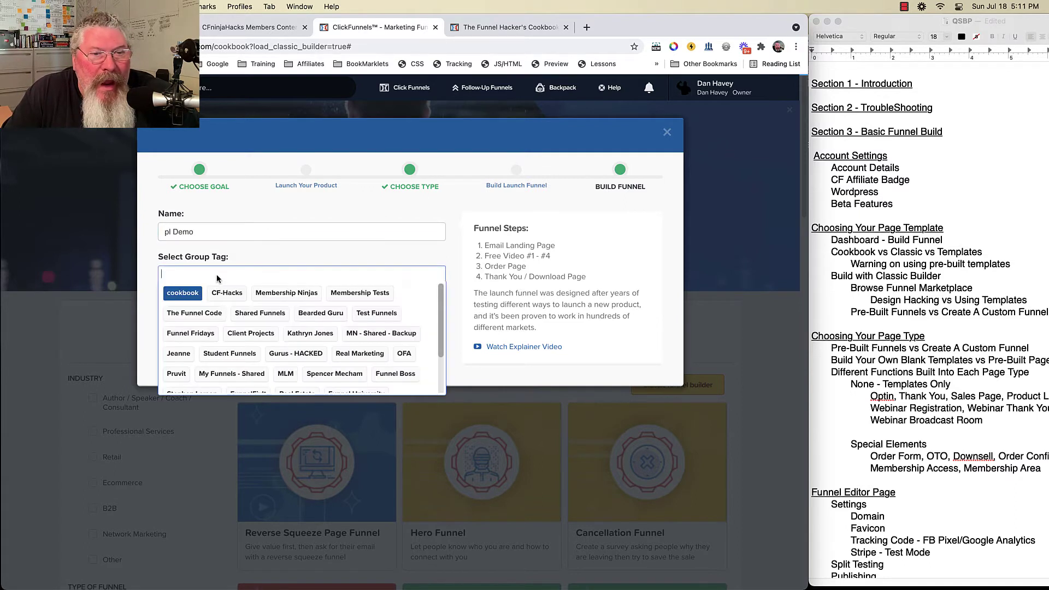
{"action": "scroll", "coordinate": [307, 354], "scroll_direction": "down", "scroll_amount": 2}
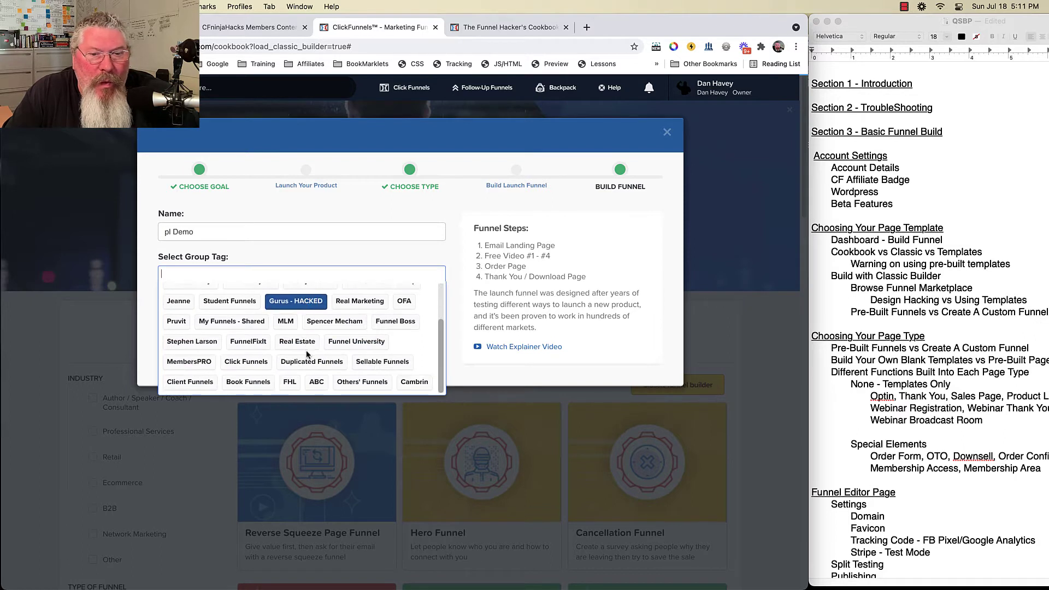
{"action": "scroll", "coordinate": [307, 354], "scroll_direction": "up", "scroll_amount": 2}
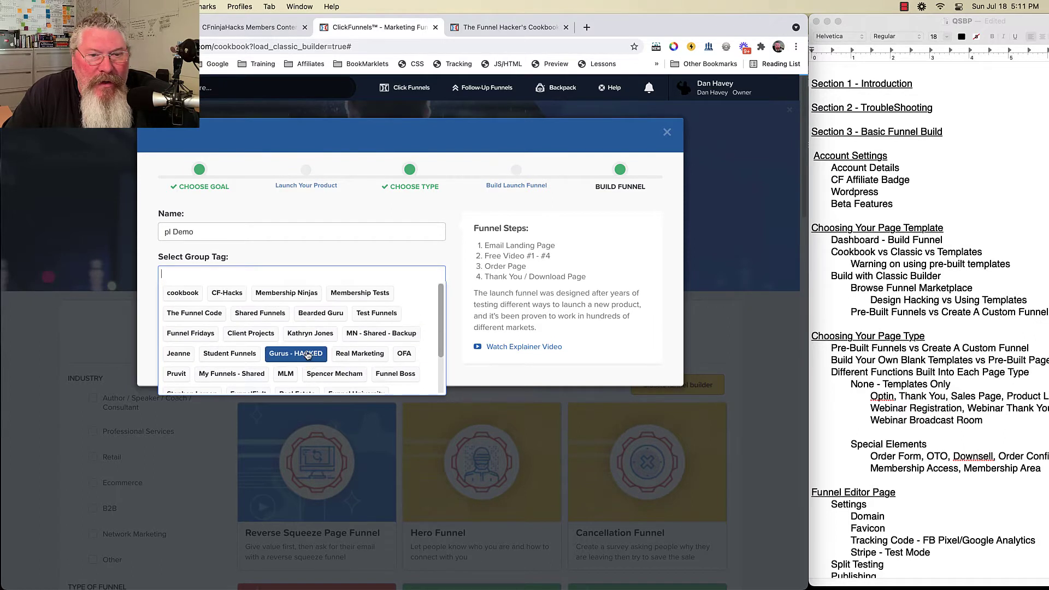
{"action": "left_click", "coordinate": [180, 294]}
{"action": "left_click", "coordinate": [188, 289]}
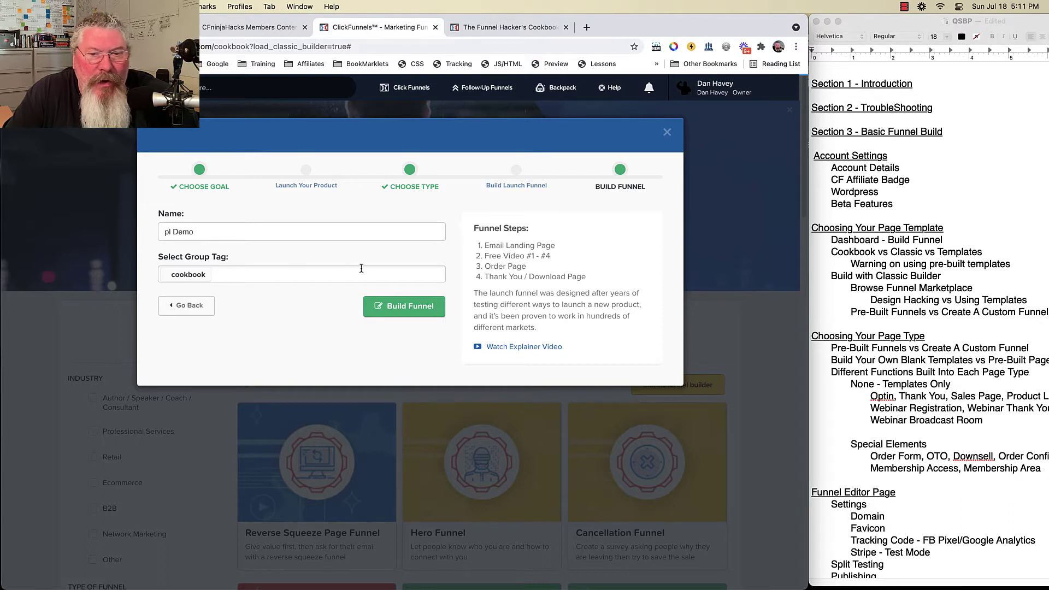
{"action": "left_click", "coordinate": [404, 307]}
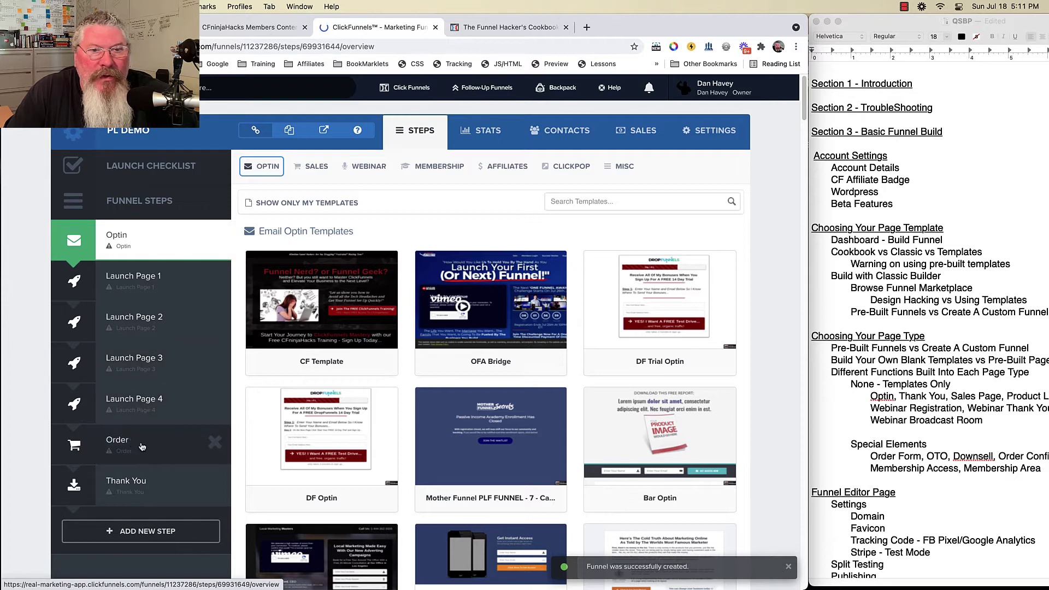
- Display the Email Optin template category for the funnel's Optin step
{"action": "left_click", "coordinate": [140, 485]}
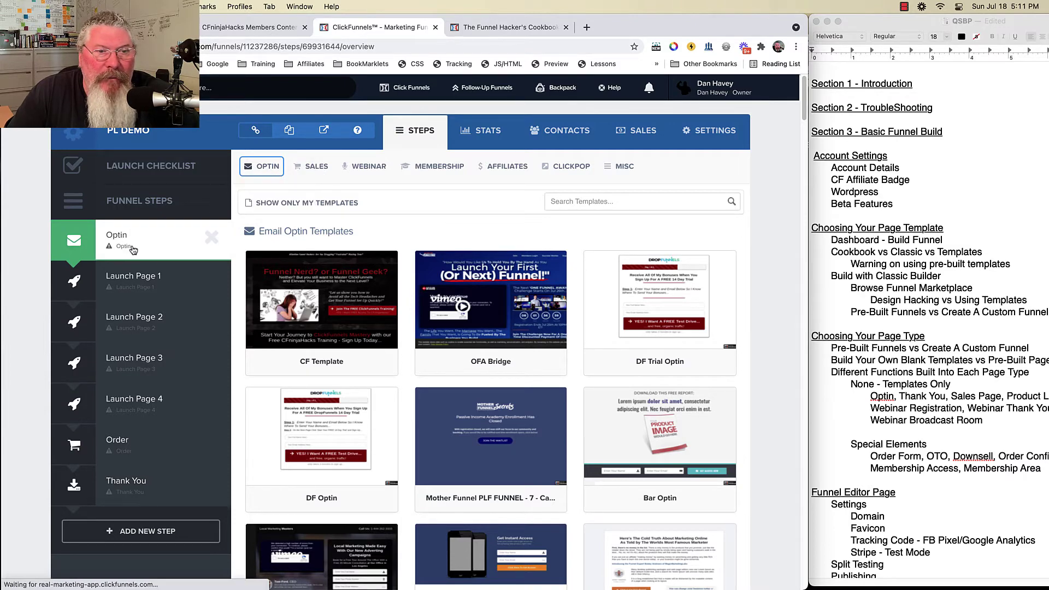
{"action": "left_click", "coordinate": [261, 167]}
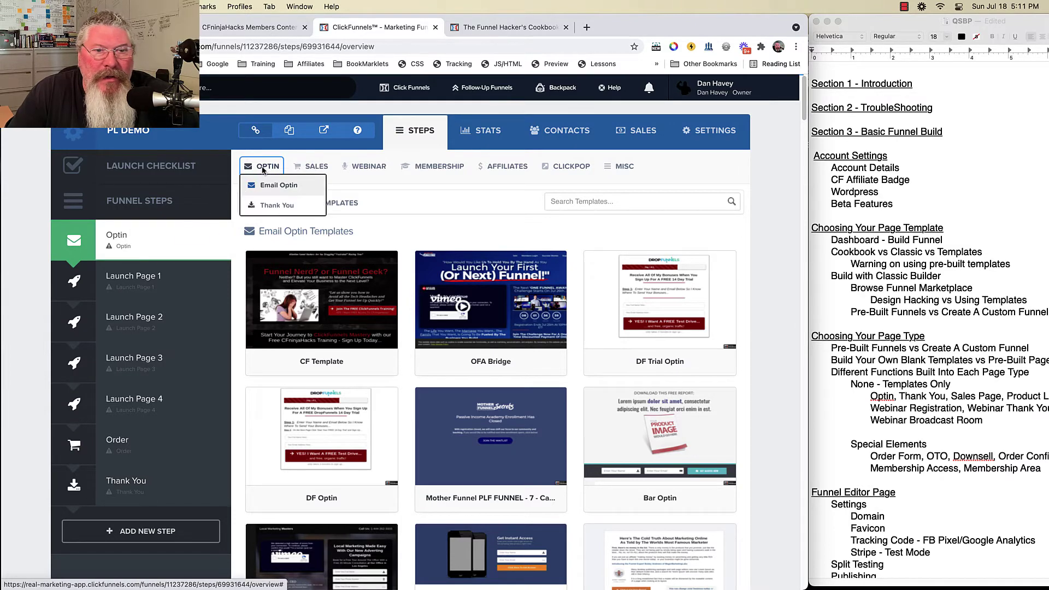
{"action": "left_click", "coordinate": [283, 187]}
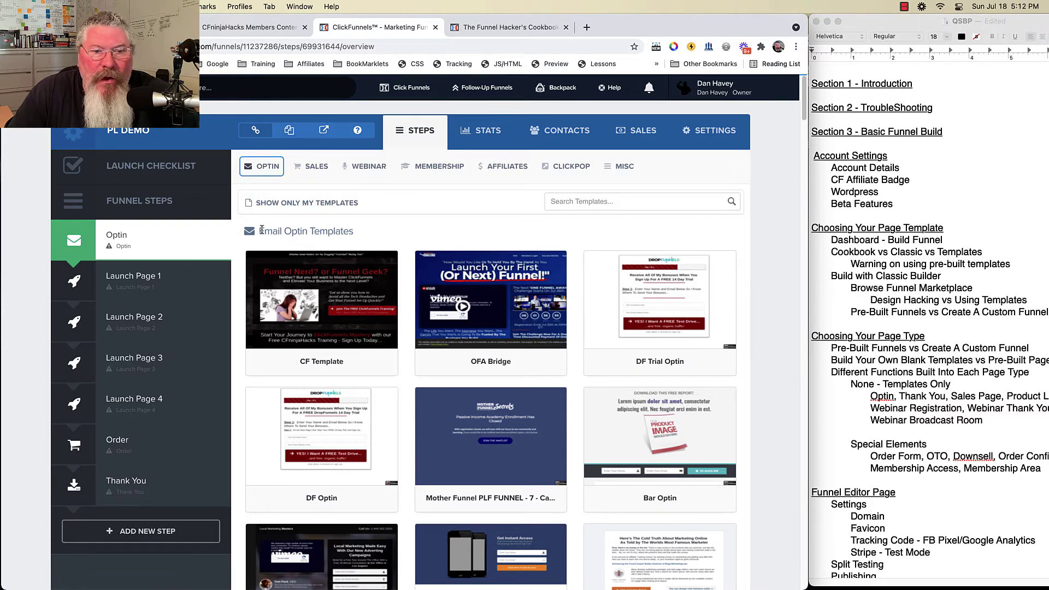
{"action": "left_click_drag", "start_coordinate": [259, 230], "coordinate": [355, 231]}
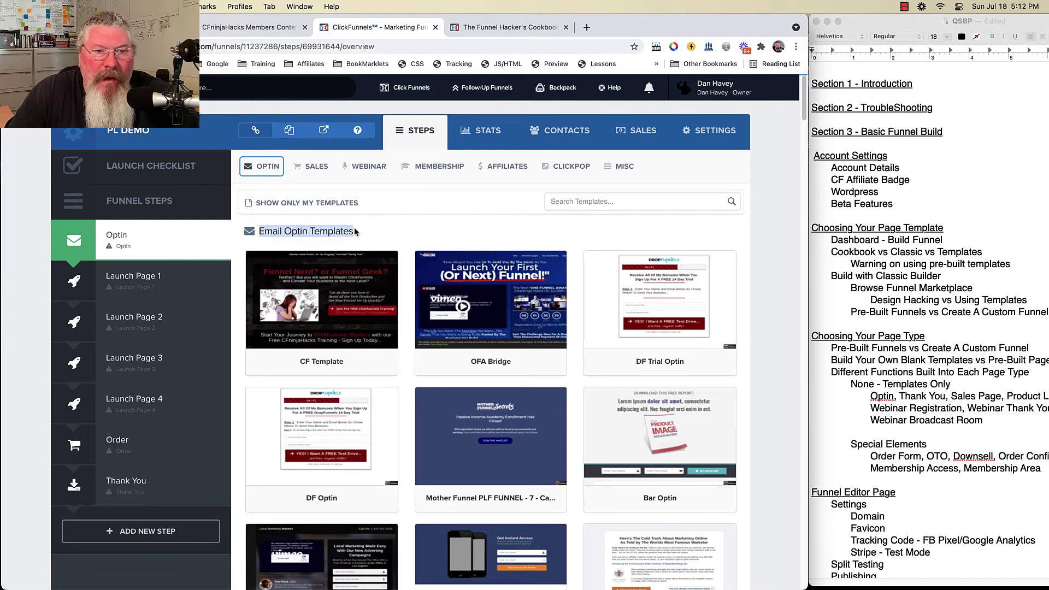
- Limit the Email Optin templates to your own and browse them, including Template - Blank Optin Form
{"action": "left_click", "coordinate": [336, 205]}
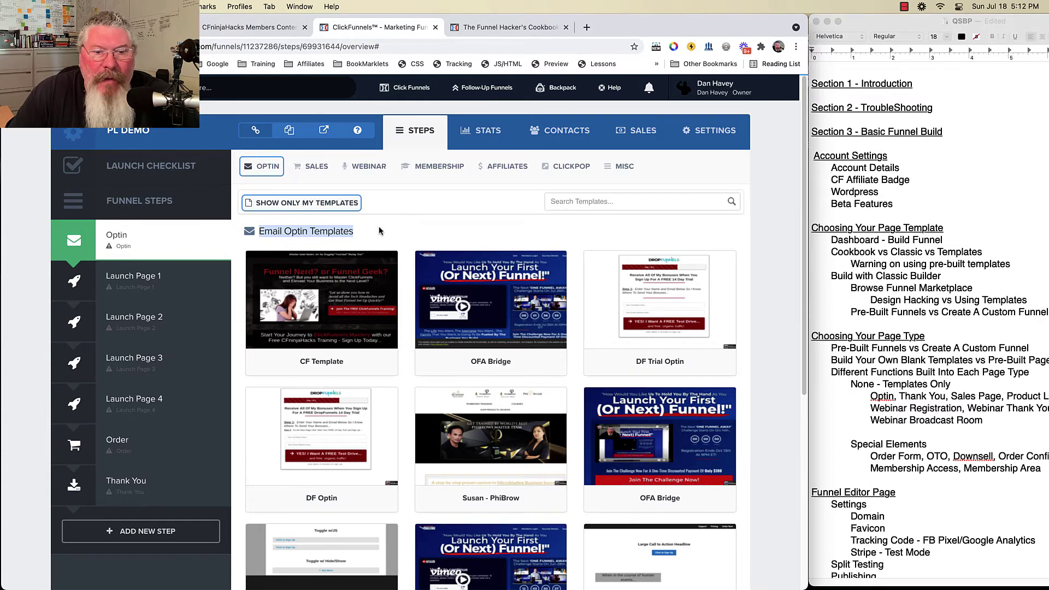
{"action": "scroll", "coordinate": [380, 230], "scroll_direction": "down", "scroll_amount": 6}
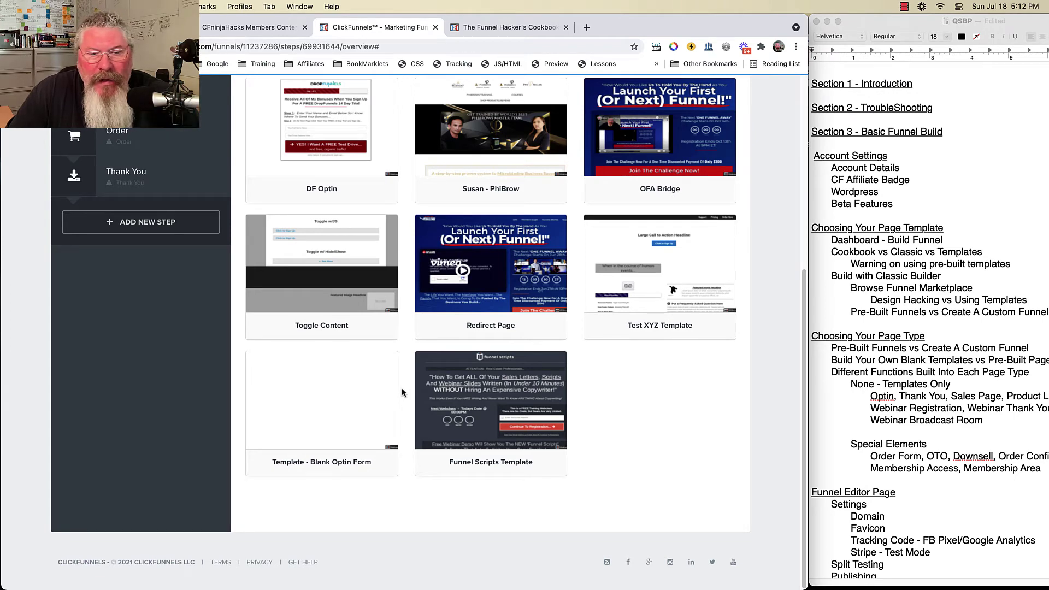
{"action": "mouse_move", "coordinate": [322, 396]}
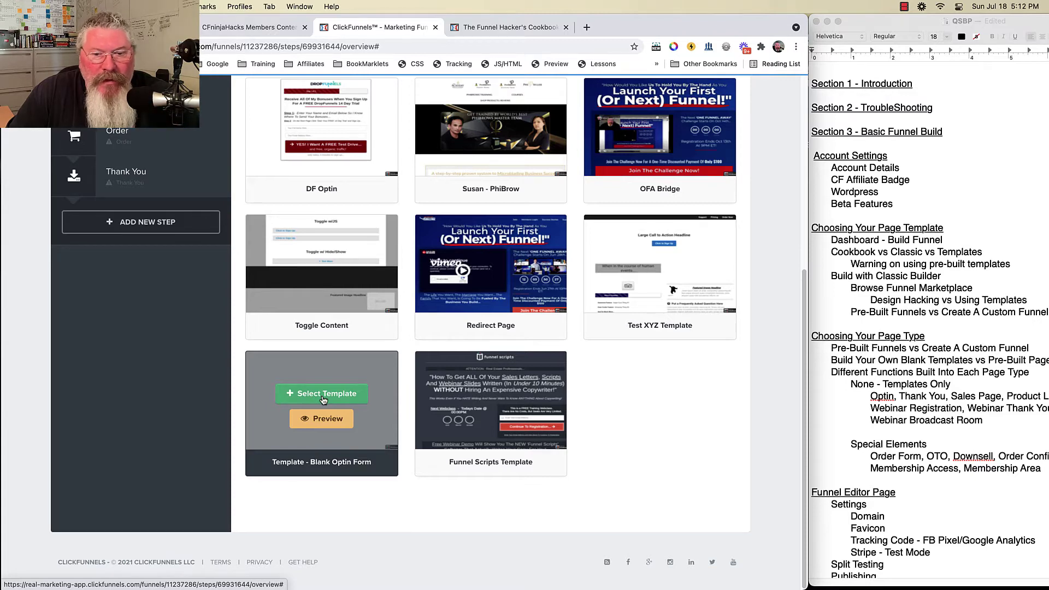
{"action": "scroll", "coordinate": [324, 400], "scroll_direction": "up", "scroll_amount": 2}
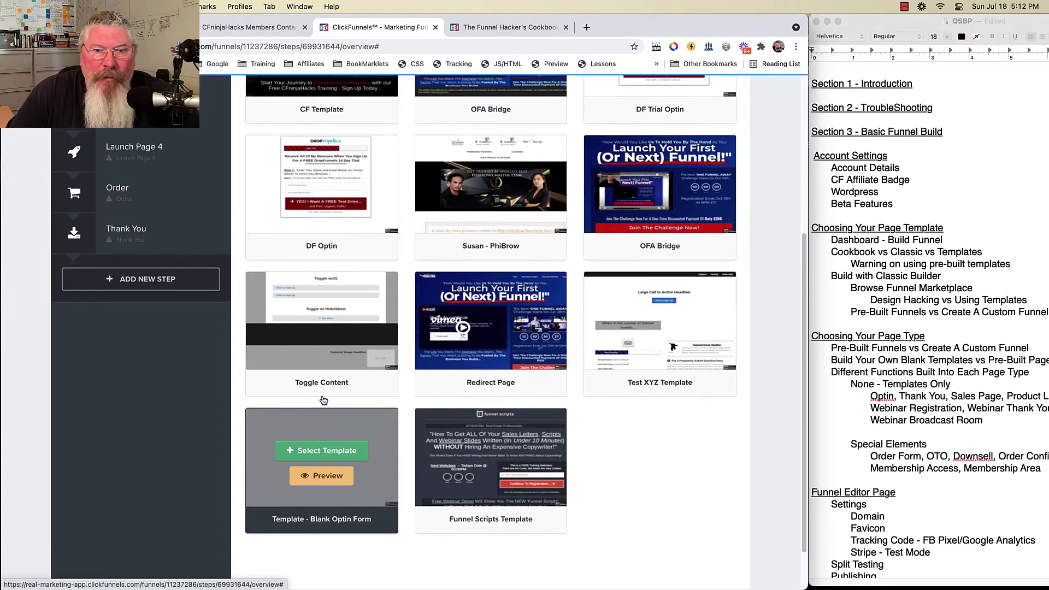
{"action": "scroll", "coordinate": [323, 400], "scroll_direction": "up", "scroll_amount": 4}
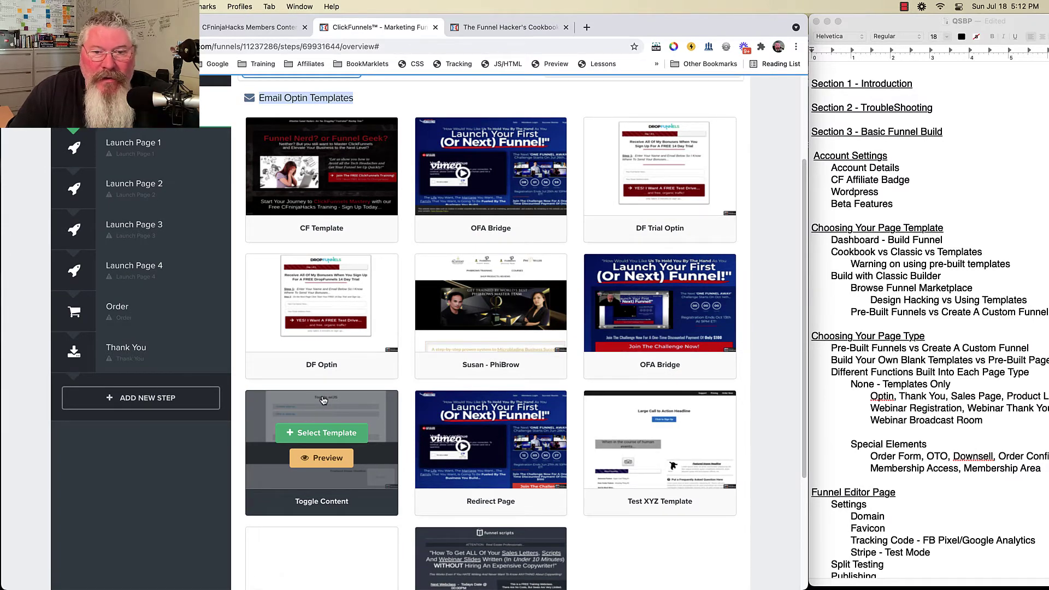
{"action": "scroll", "coordinate": [473, 304], "scroll_direction": "up", "scroll_amount": 5}
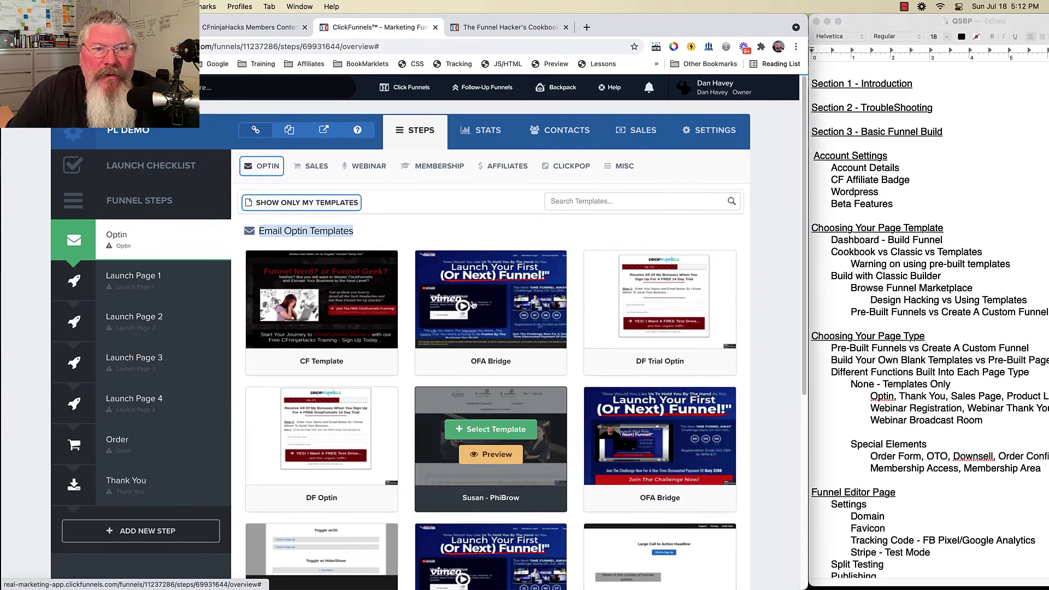
- Remove the own-templates filter and browse the full set of Email Optin templates
{"action": "left_click", "coordinate": [306, 203]}
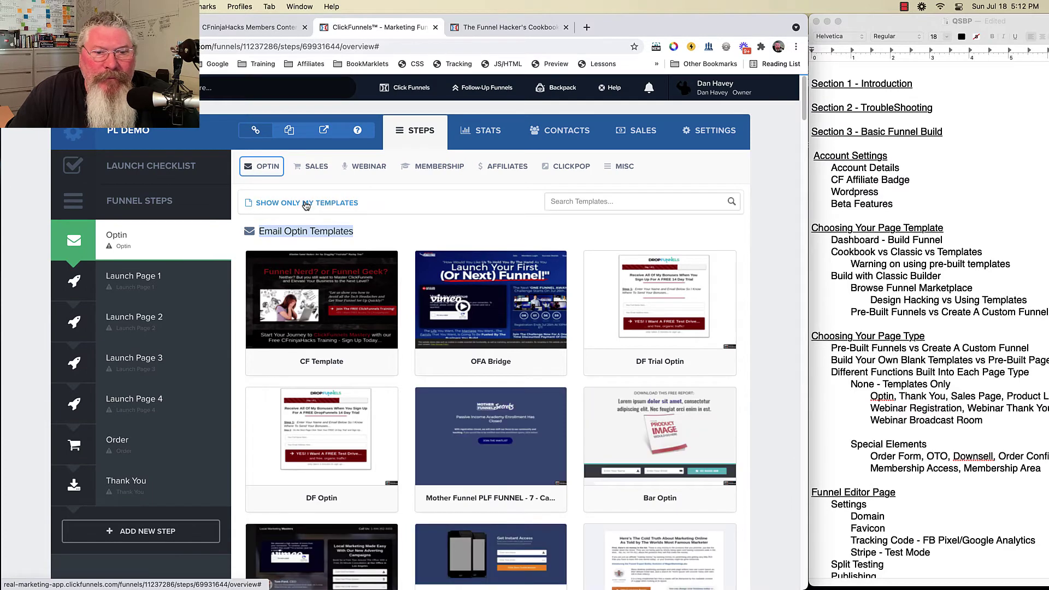
{"action": "scroll", "coordinate": [491, 339], "scroll_direction": "down", "scroll_amount": 5}
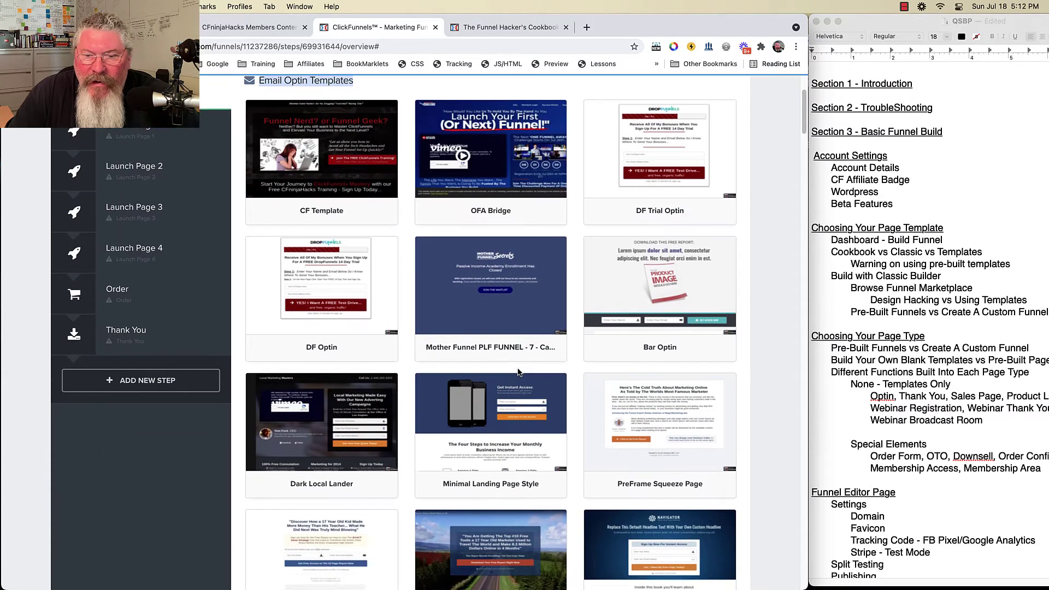
{"action": "scroll", "coordinate": [518, 372], "scroll_direction": "down", "scroll_amount": 5}
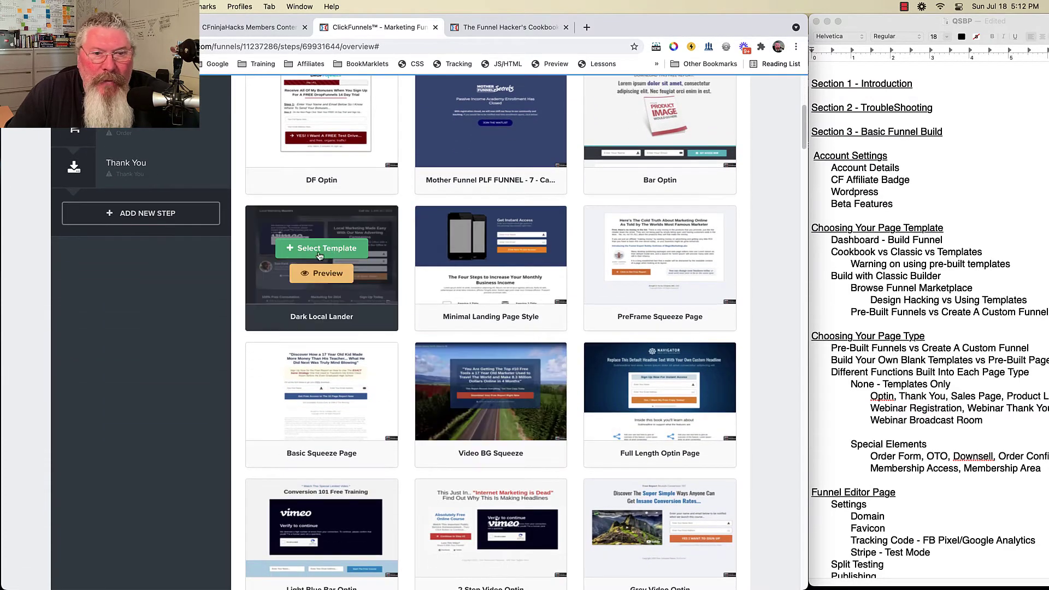
- Apply the Dark Local Lander template to the funnel's Optin step and open the page for editing
{"action": "left_click", "coordinate": [320, 248]}
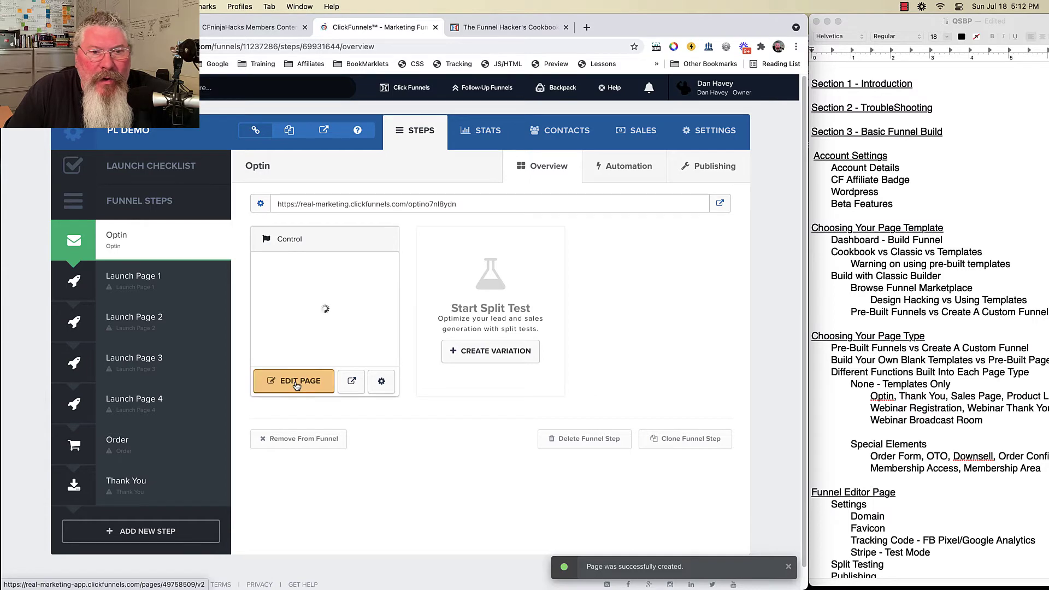
{"action": "left_click", "coordinate": [295, 381]}
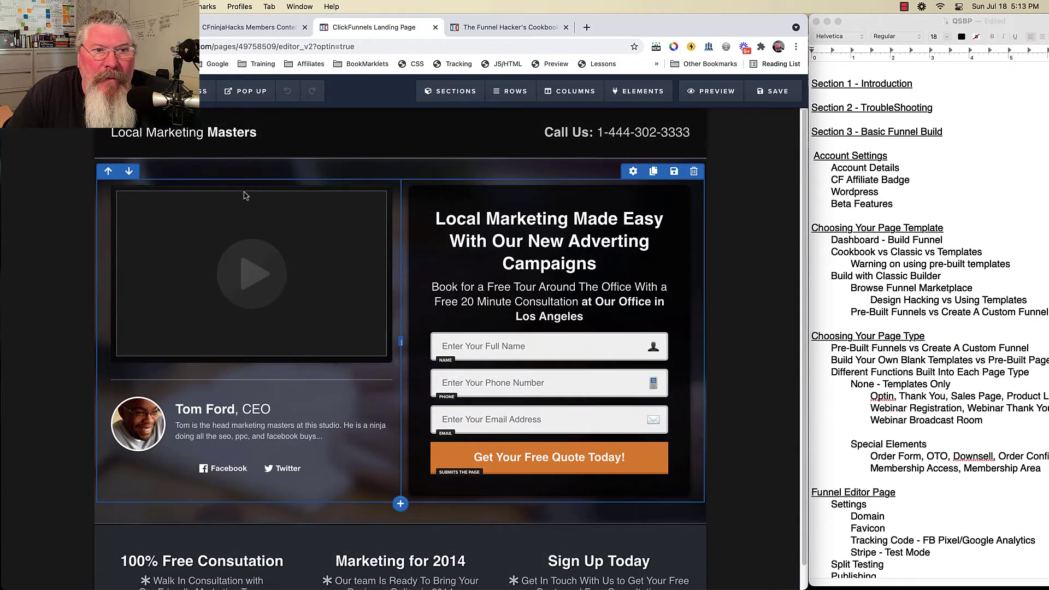
- Check the Optin page's custom CSS and its tracking code for anything supplied by the template
{"action": "mouse_move", "coordinate": [181, 91]}
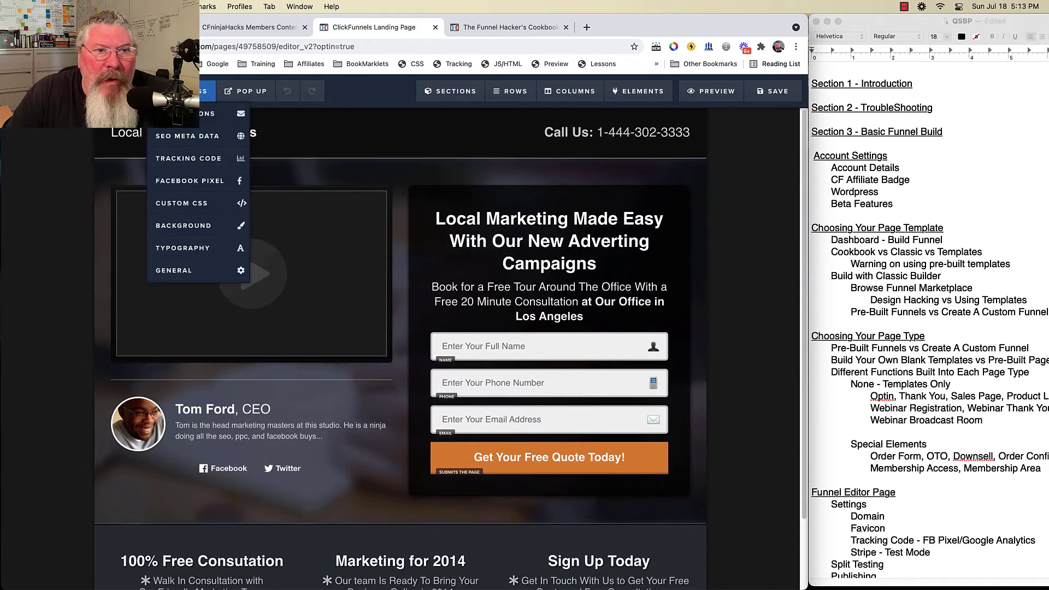
{"action": "left_click", "coordinate": [180, 204]}
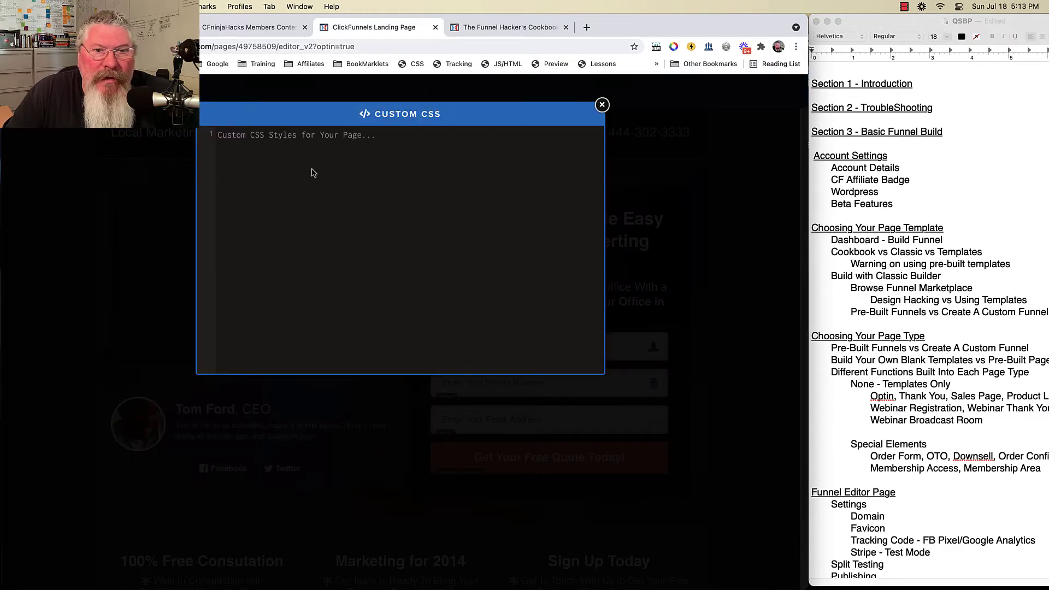
{"action": "left_click", "coordinate": [610, 105]}
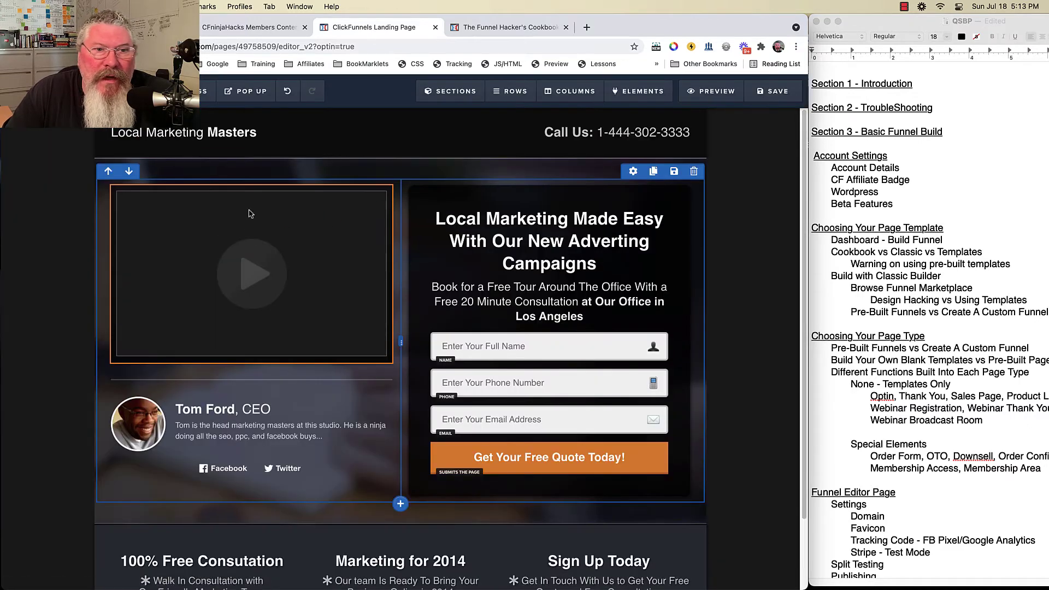
{"action": "mouse_move", "coordinate": [180, 91]}
{"action": "left_click", "coordinate": [188, 159]}
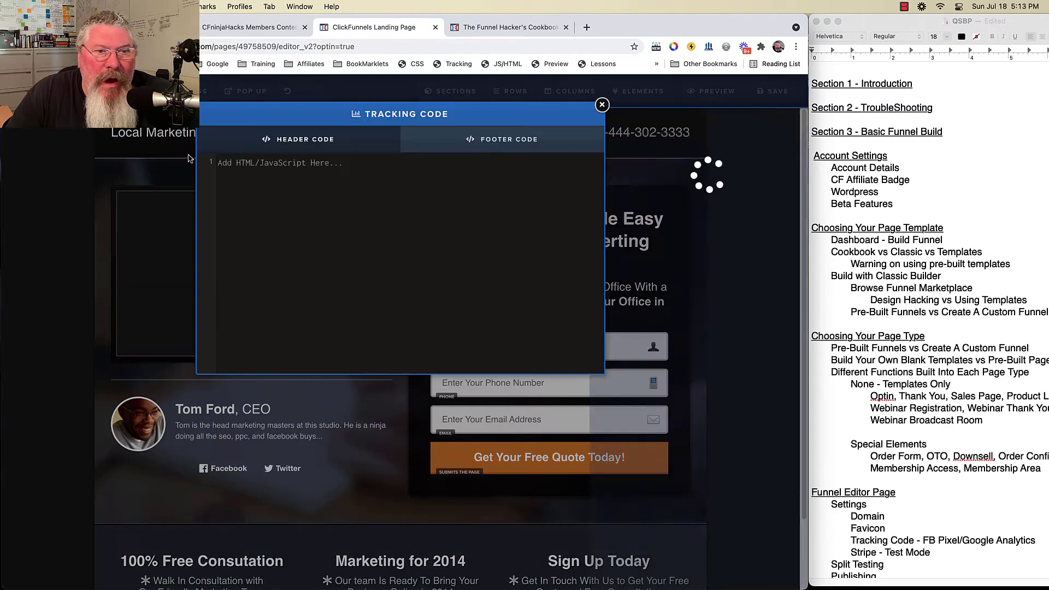
{"action": "left_click", "coordinate": [417, 144]}
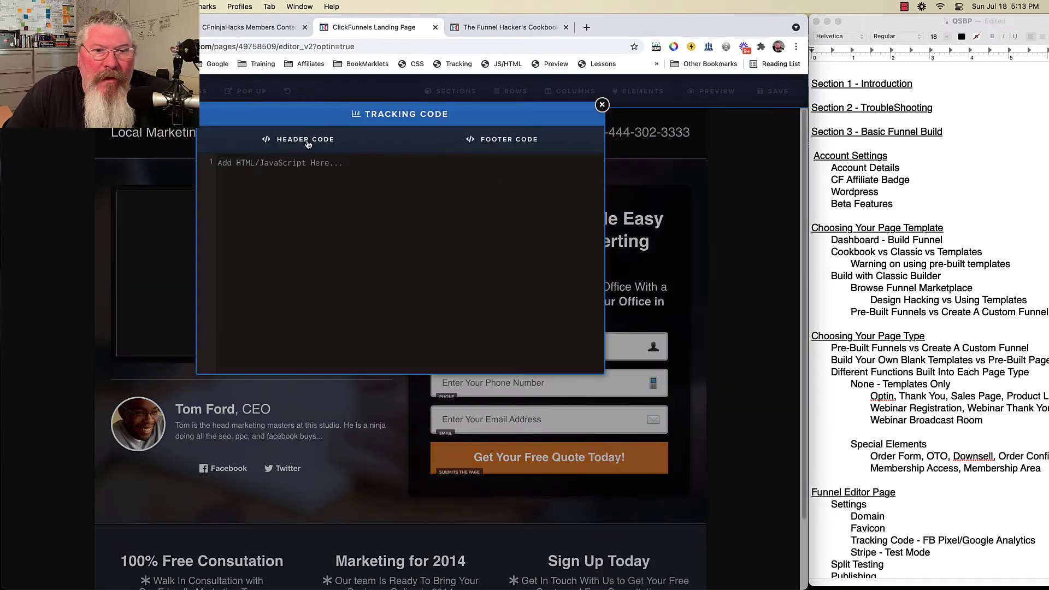
{"action": "left_click", "coordinate": [602, 105]}
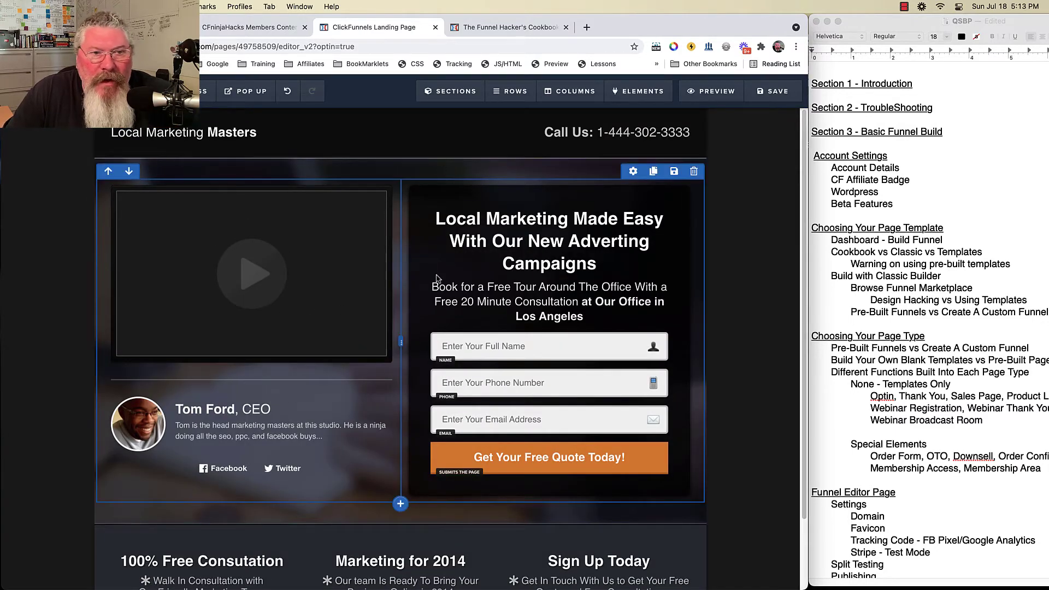
{"action": "scroll", "coordinate": [439, 276], "scroll_direction": "down", "scroll_amount": 3}
{"action": "scroll", "coordinate": [437, 280], "scroll_direction": "up", "scroll_amount": 3}
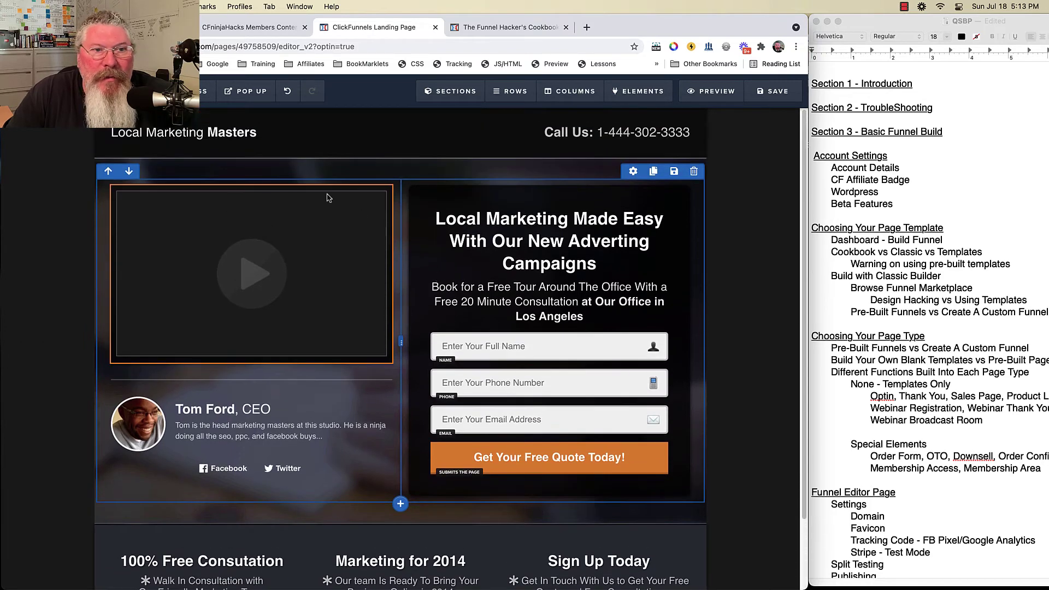
- Return to the funnel's steps and display the Product Launch sales templates for Launch Page 1
{"action": "key", "text": "super+r"}
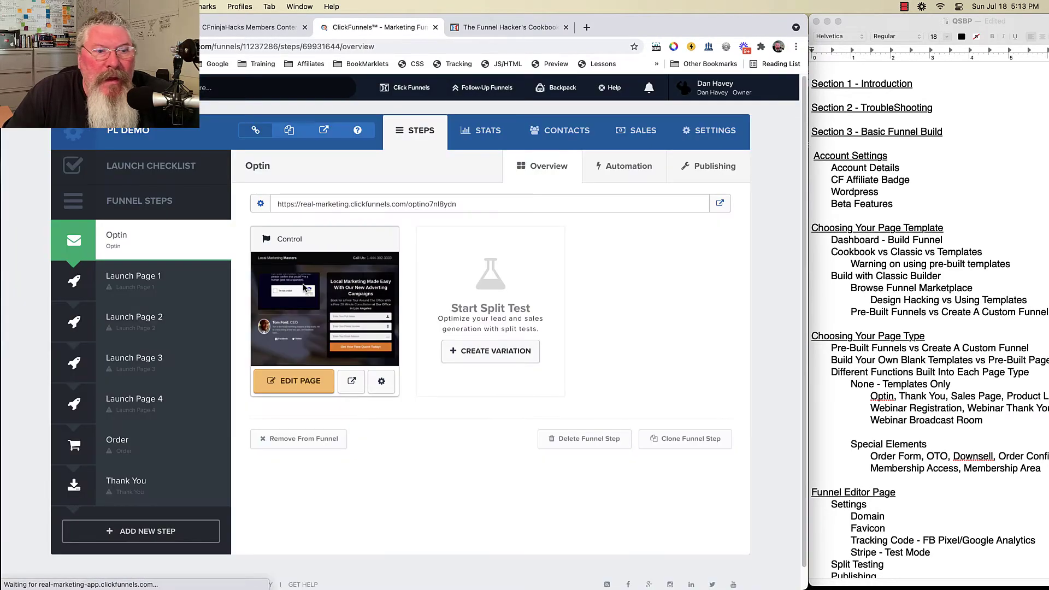
{"action": "left_click", "coordinate": [127, 281]}
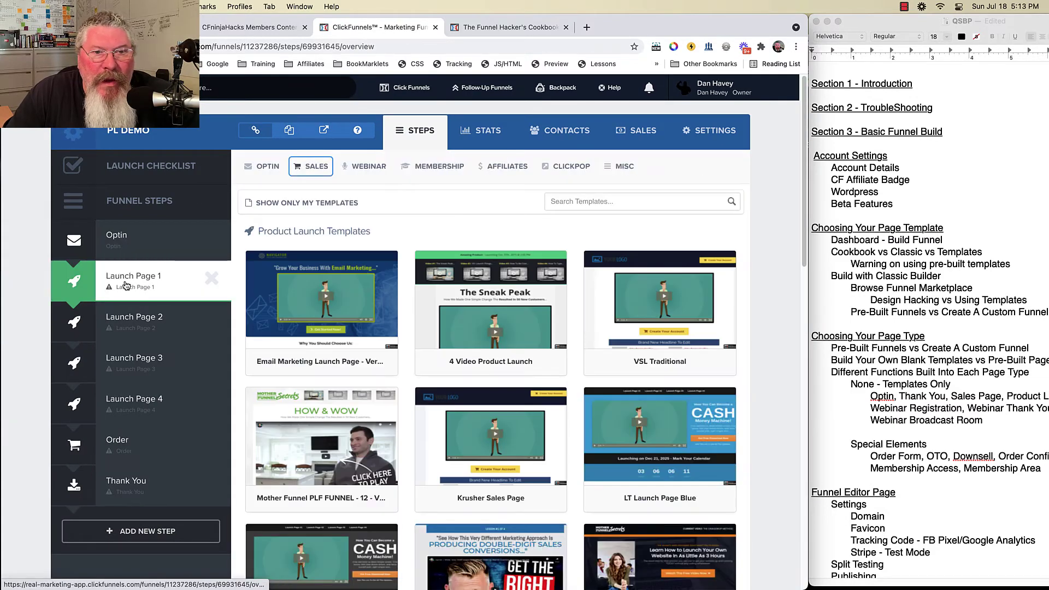
{"action": "left_click", "coordinate": [273, 167]}
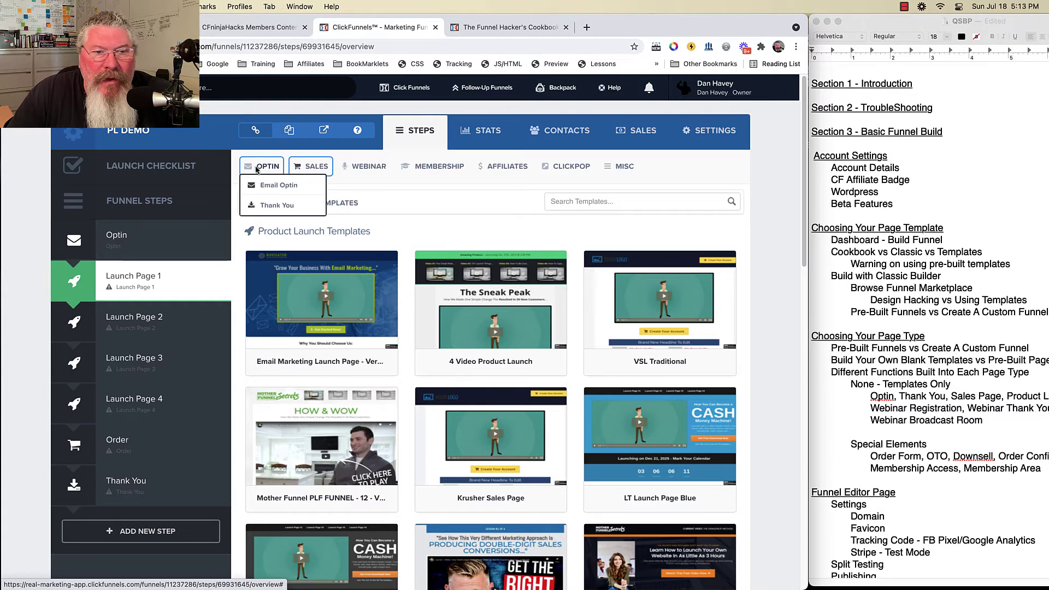
{"action": "left_click", "coordinate": [314, 167]}
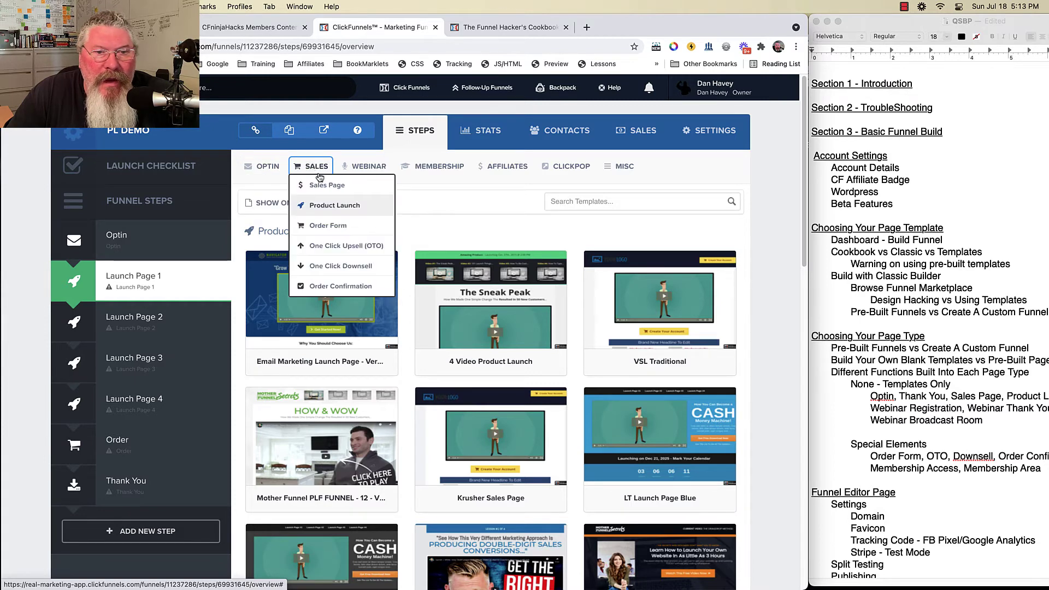
{"action": "left_click", "coordinate": [370, 207]}
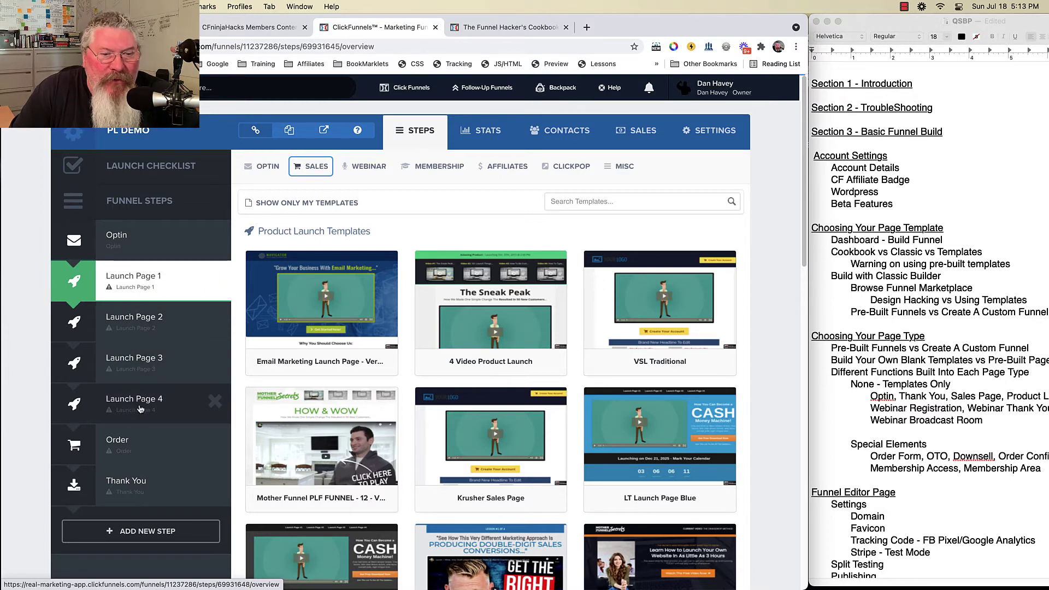
{"action": "left_click", "coordinate": [312, 166]}
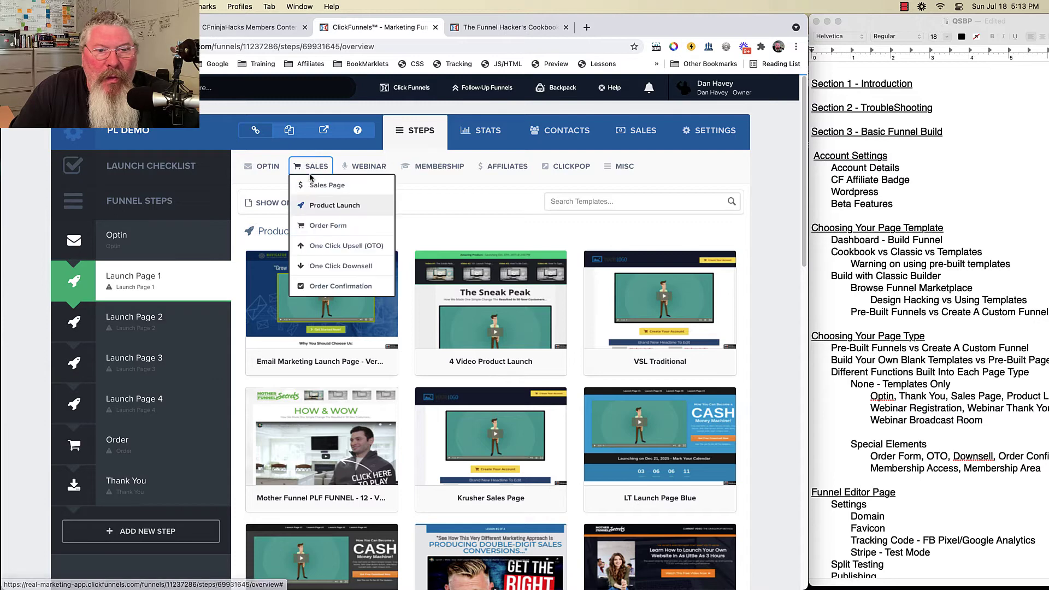
{"action": "left_click", "coordinate": [354, 210]}
- Apply the Mother Funnel PLF FUNNEL - 5 template to Launch Page 1 and open the page for editing
{"action": "scroll", "coordinate": [411, 241], "scroll_direction": "down", "scroll_amount": 5}
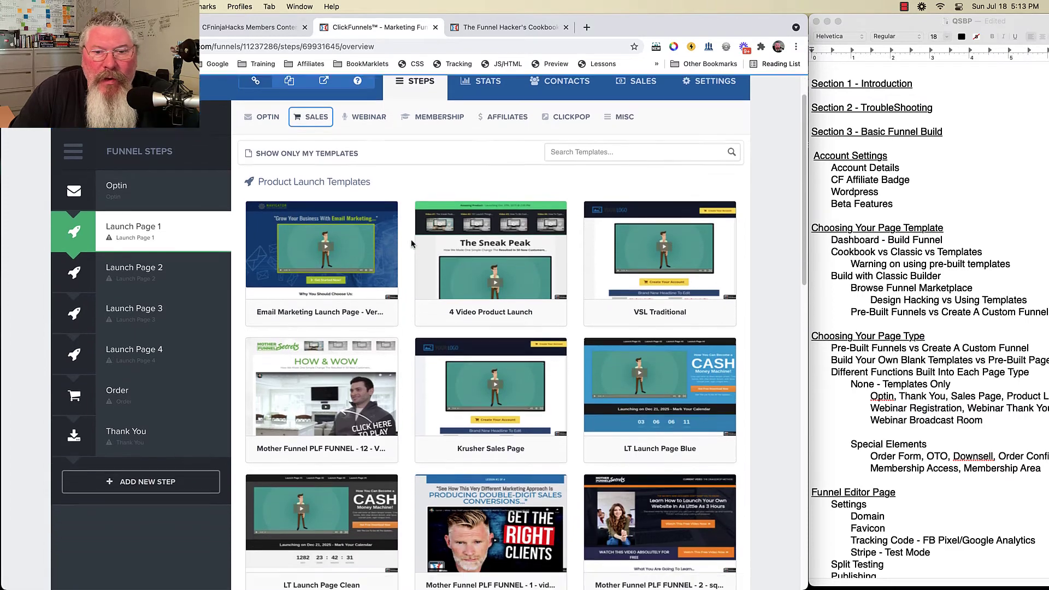
{"action": "scroll", "coordinate": [411, 243], "scroll_direction": "down", "scroll_amount": 5}
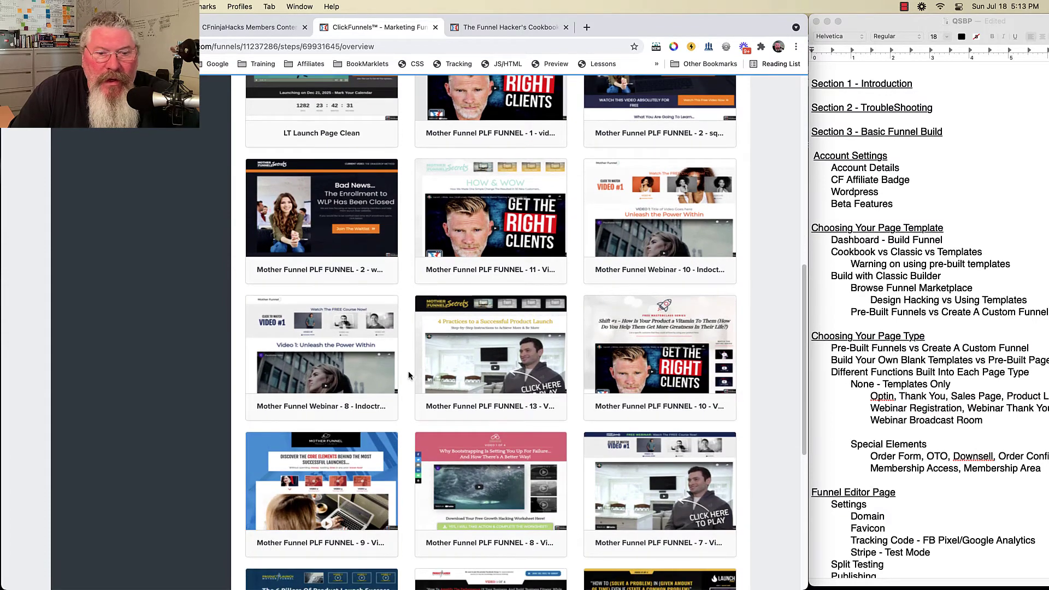
{"action": "scroll", "coordinate": [408, 370], "scroll_direction": "down", "scroll_amount": 4}
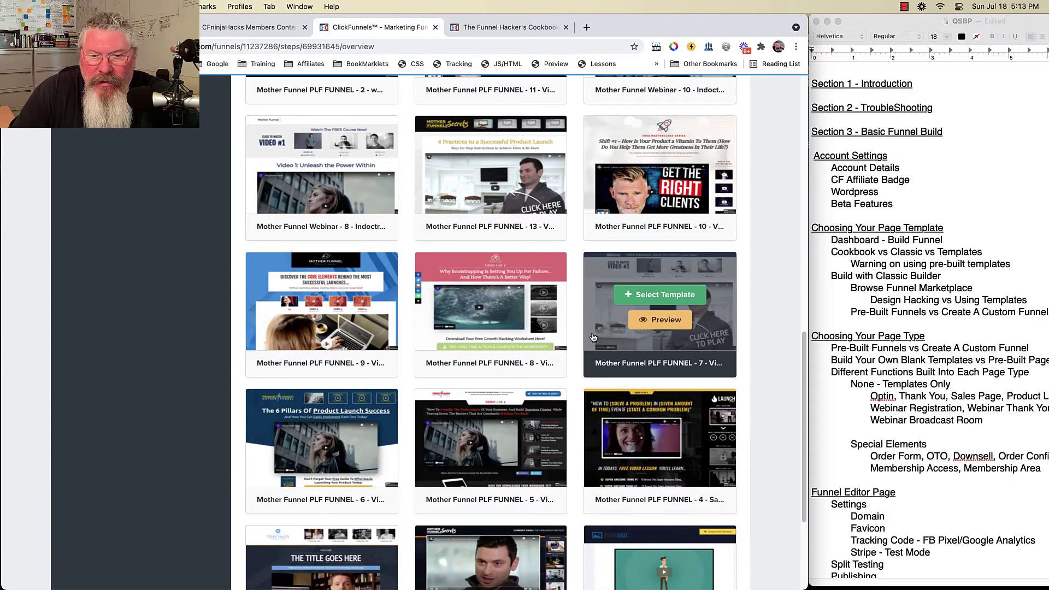
{"action": "scroll", "coordinate": [550, 437], "scroll_direction": "down", "scroll_amount": 3}
{"action": "left_click", "coordinate": [492, 273]}
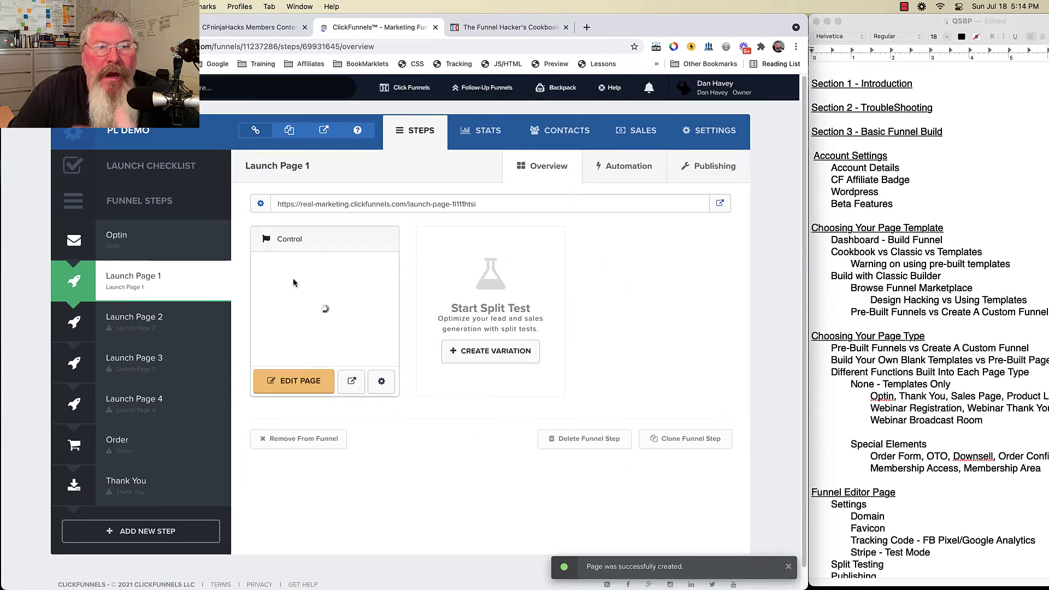
{"action": "left_click", "coordinate": [291, 388]}
{"action": "left_click", "coordinate": [290, 382]}
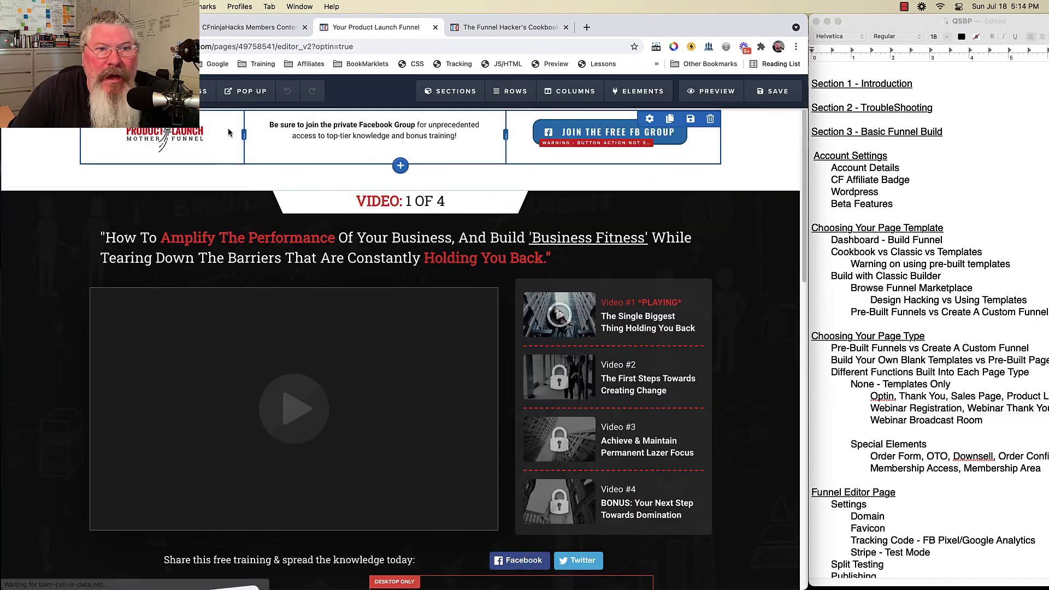
- Check the launch page's tracking code and read through its custom CSS
{"action": "mouse_move", "coordinate": [186, 92]}
{"action": "left_click", "coordinate": [178, 158]}
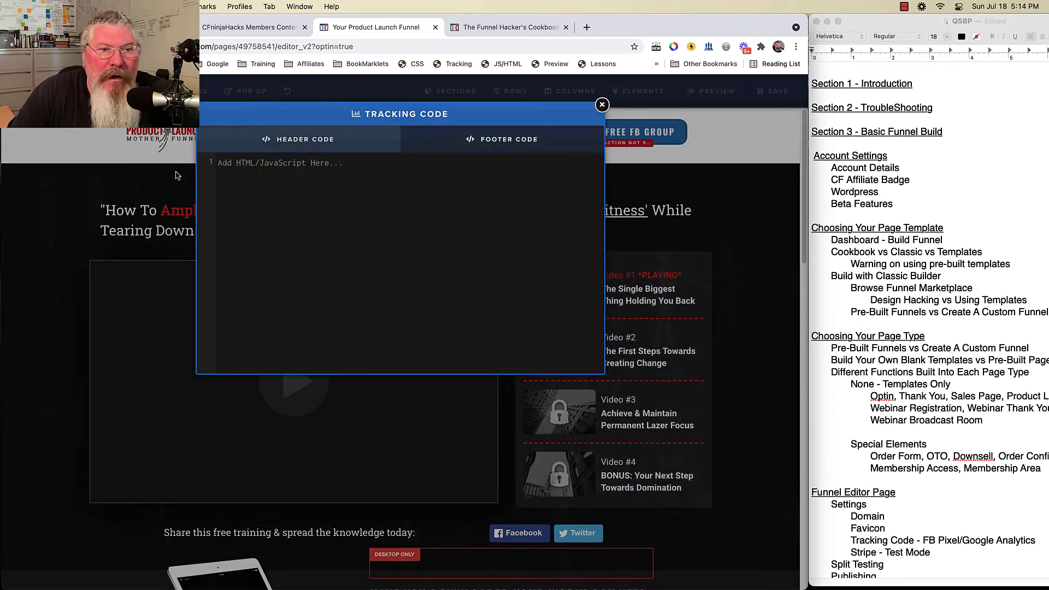
{"action": "left_click", "coordinate": [175, 175]}
{"action": "left_click", "coordinate": [172, 205]}
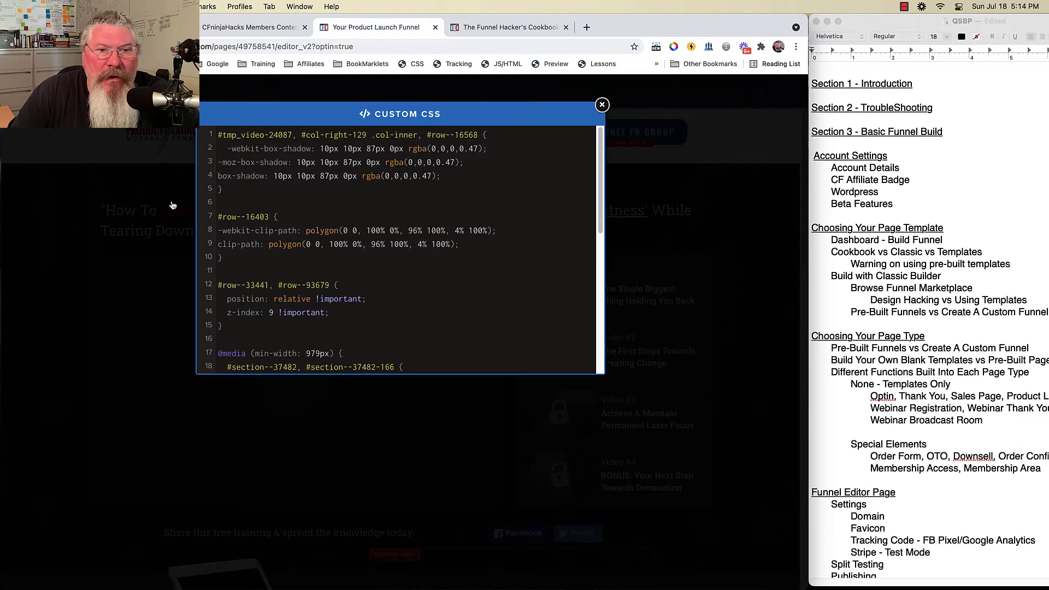
{"action": "scroll", "coordinate": [335, 204], "scroll_direction": "down", "scroll_amount": 5}
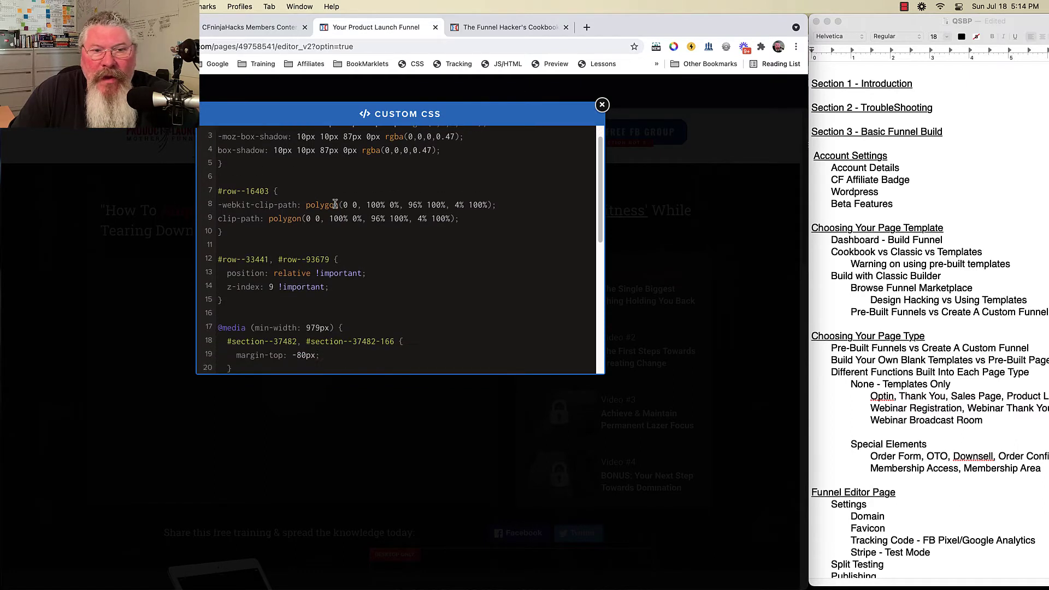
{"action": "scroll", "coordinate": [335, 204], "scroll_direction": "down", "scroll_amount": 6}
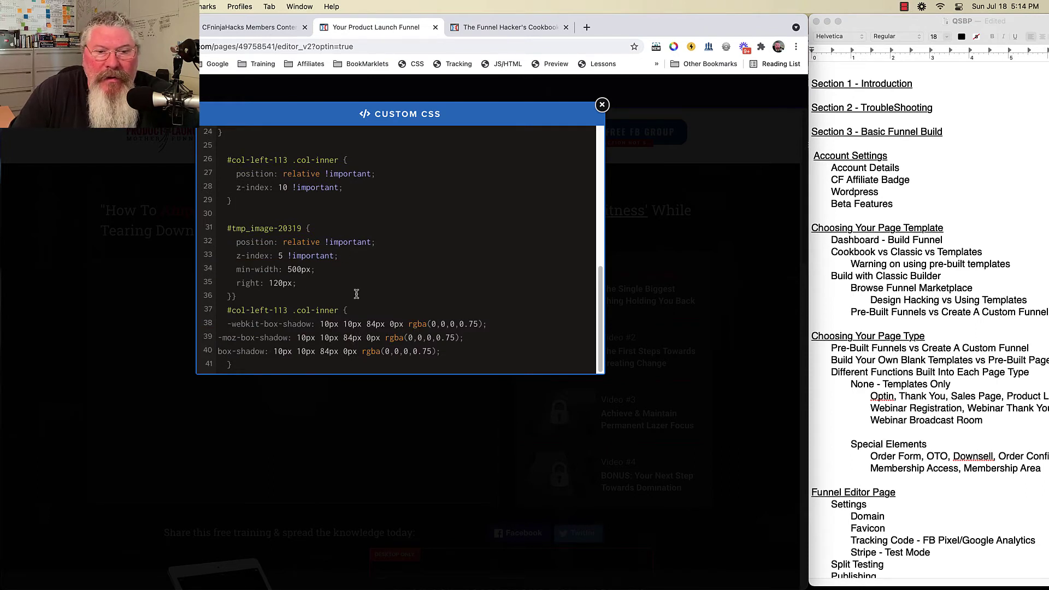
{"action": "scroll", "coordinate": [356, 293], "scroll_direction": "up", "scroll_amount": 4}
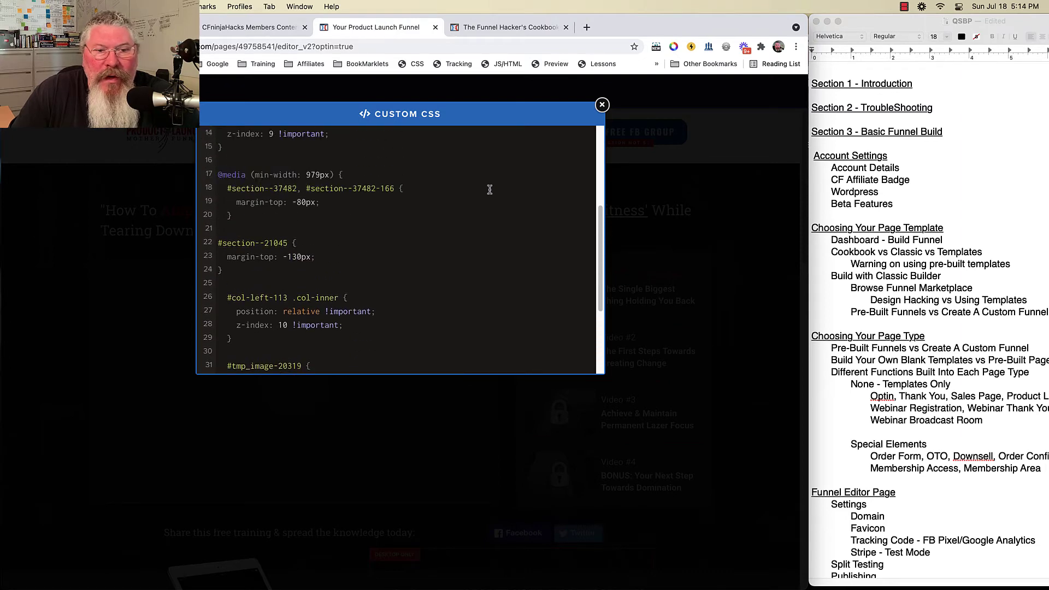
{"action": "left_click", "coordinate": [601, 105]}
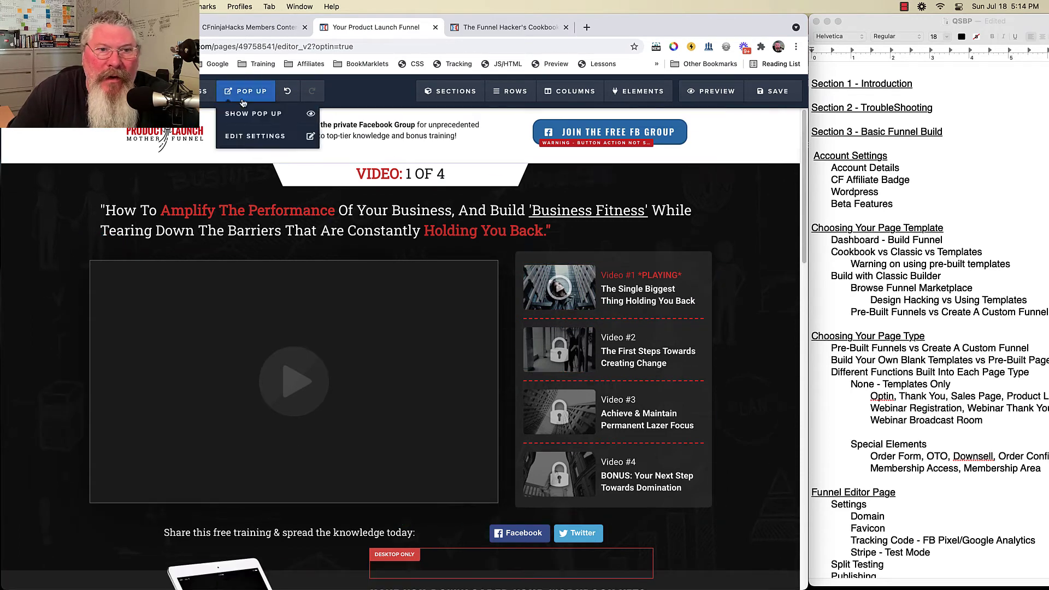
- Reopen the launch page's custom CSS and examine its box-shadow, clip-path and z-index rules by highlighting them
{"action": "mouse_move", "coordinate": [188, 92]}
{"action": "left_click", "coordinate": [178, 207]}
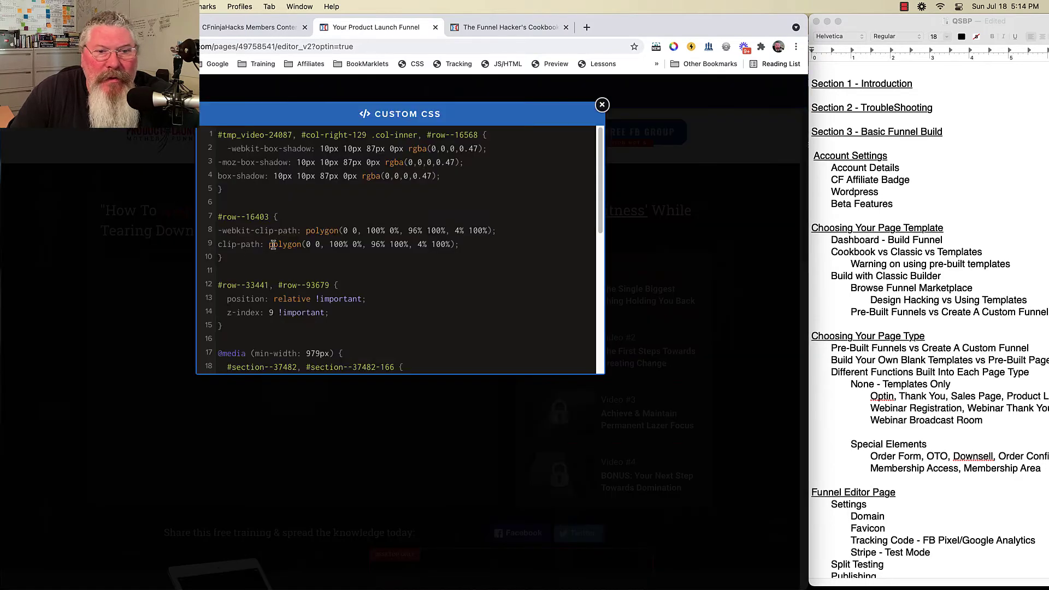
{"action": "left_click_drag", "start_coordinate": [217, 176], "coordinate": [261, 179]}
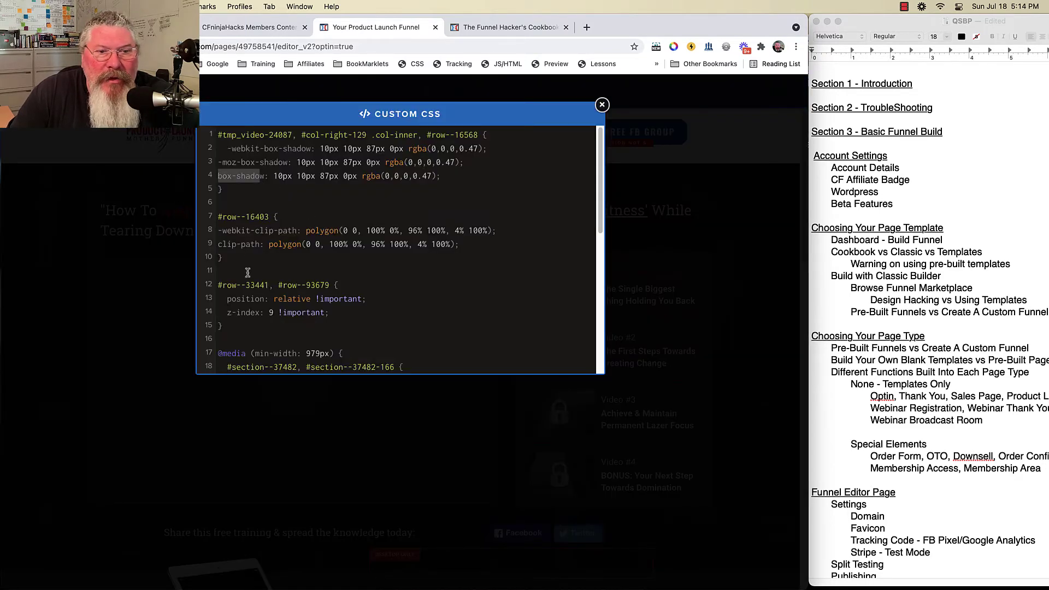
{"action": "scroll", "coordinate": [247, 271], "scroll_direction": "down", "scroll_amount": 3}
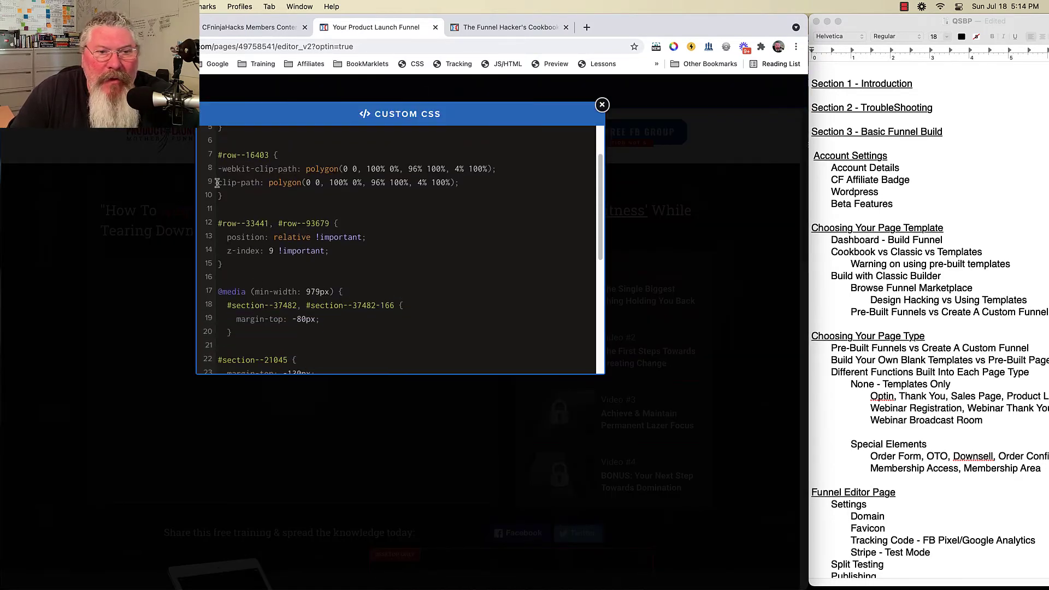
{"action": "left_click_drag", "start_coordinate": [217, 183], "coordinate": [303, 184]}
{"action": "scroll", "coordinate": [306, 188], "scroll_direction": "down", "scroll_amount": 10}
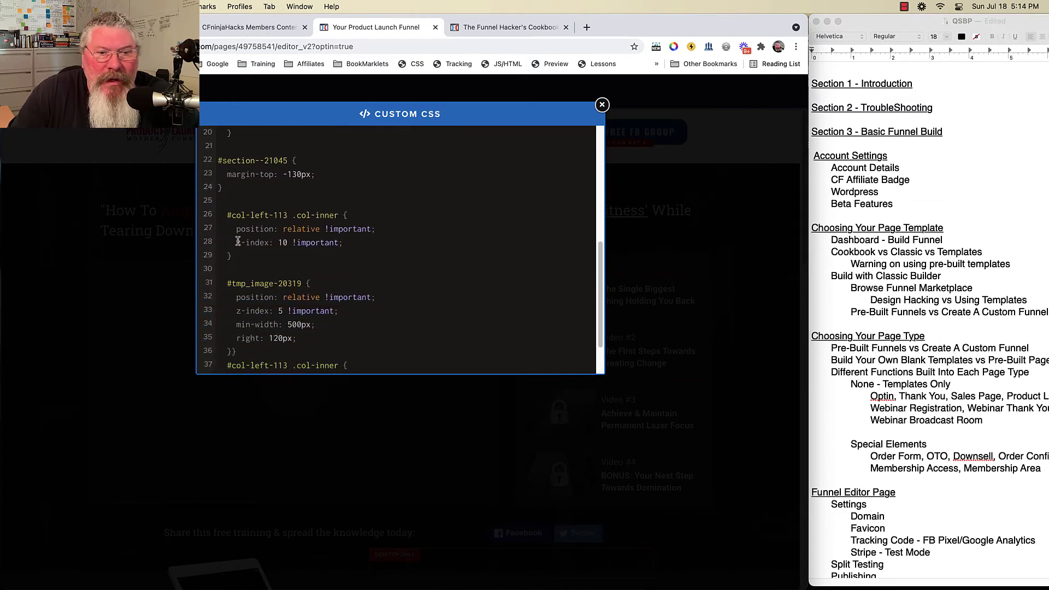
{"action": "left_click_drag", "start_coordinate": [238, 242], "coordinate": [318, 243]}
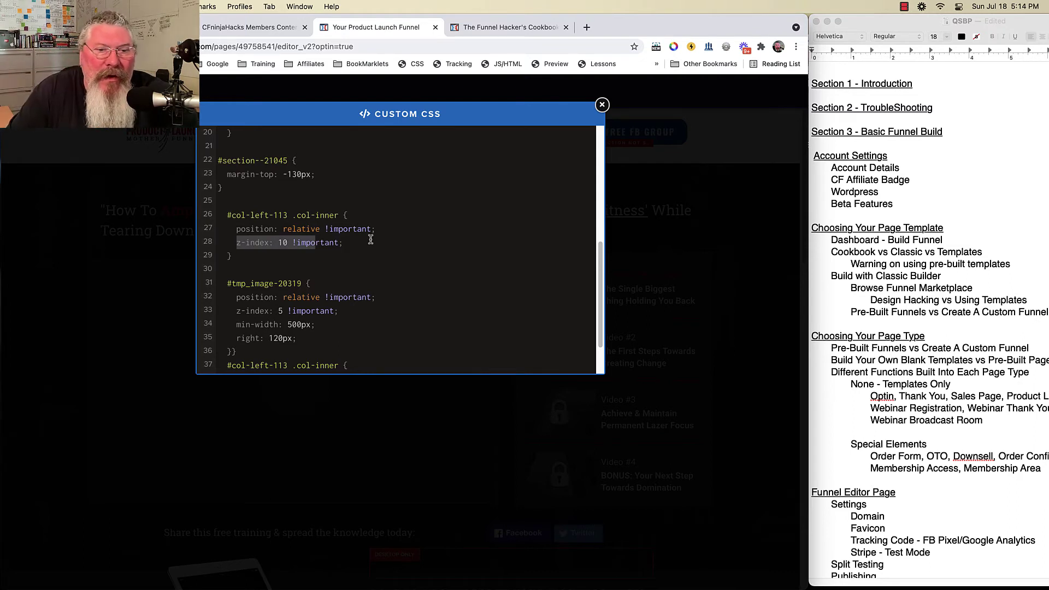
{"action": "scroll", "coordinate": [355, 279], "scroll_direction": "down", "scroll_amount": 2}
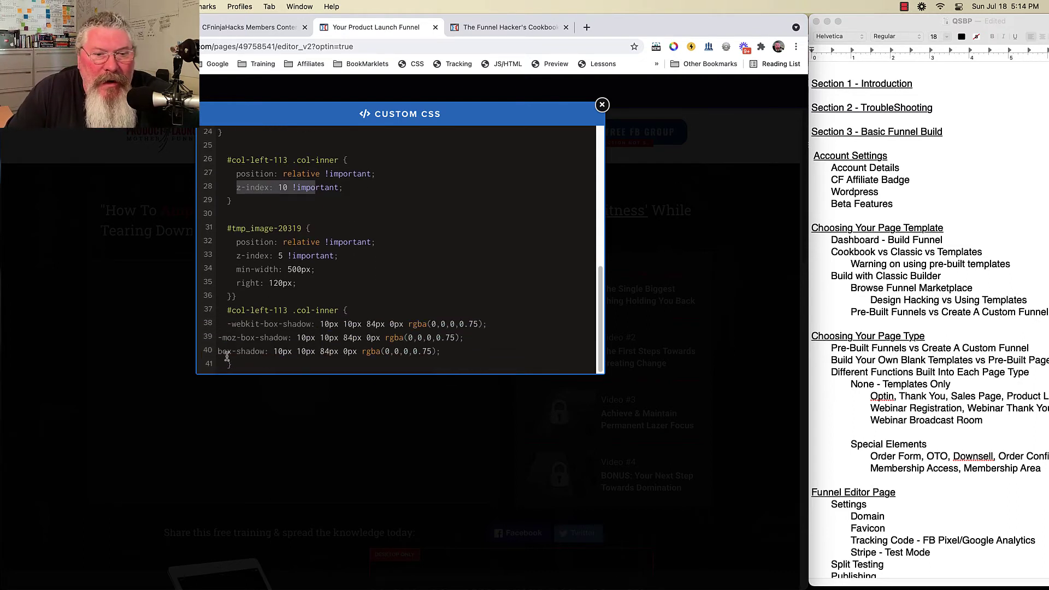
{"action": "scroll", "coordinate": [322, 323], "scroll_direction": "up", "scroll_amount": 10}
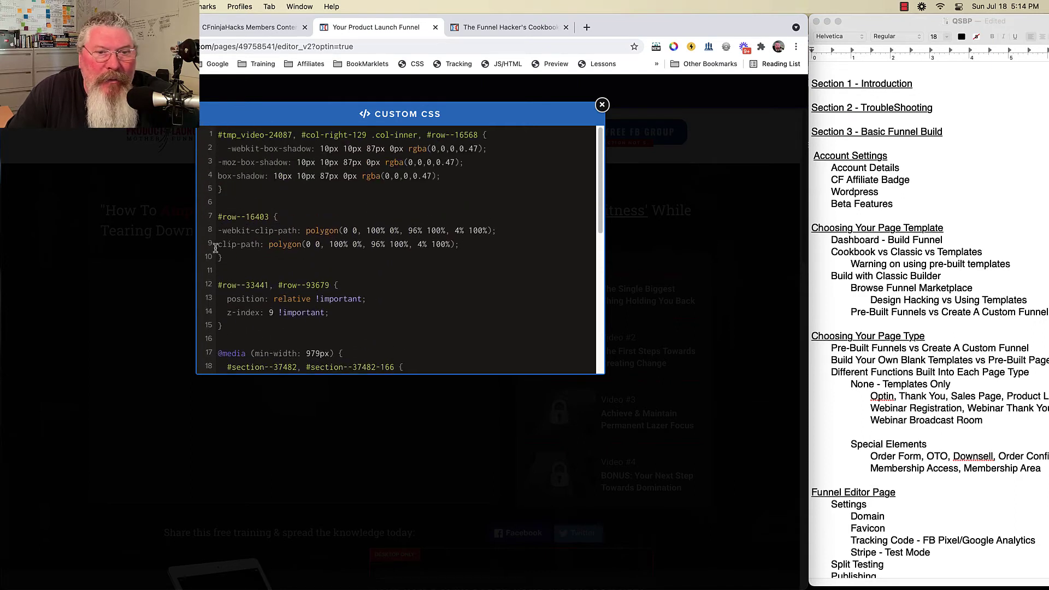
{"action": "left_click_drag", "start_coordinate": [232, 247], "coordinate": [297, 248]}
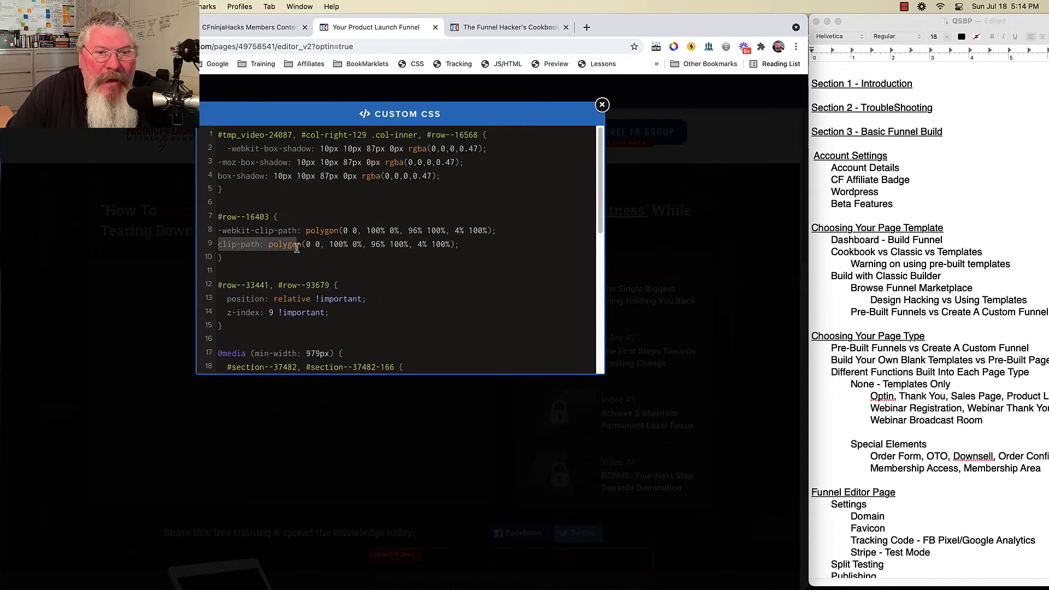
{"action": "left_click", "coordinate": [601, 105]}
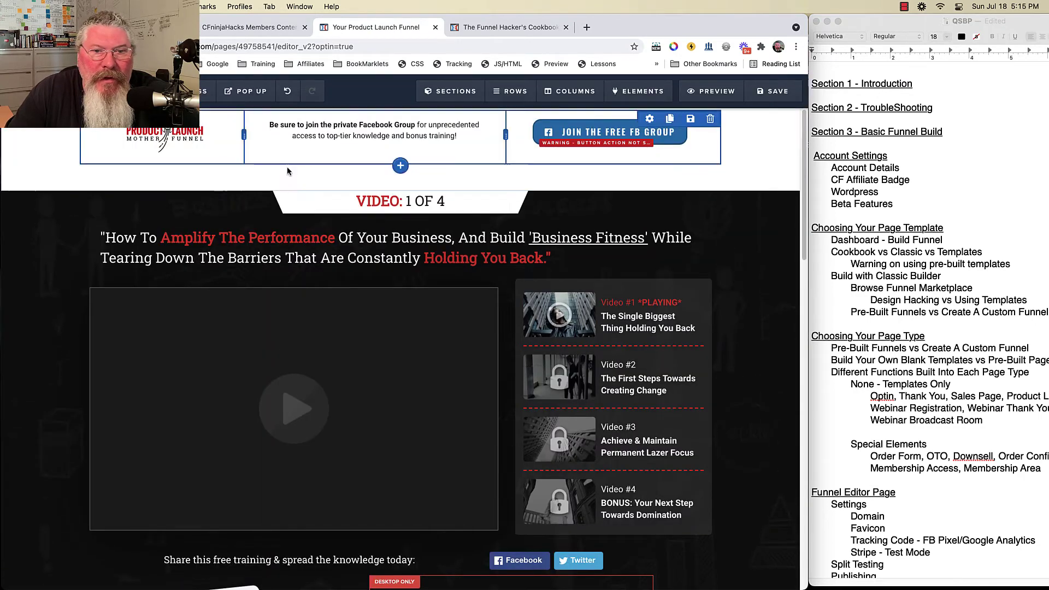
- Look over the top of the launch page, then reopen its custom CSS, read through to the last rule and close it
{"action": "scroll", "coordinate": [288, 171], "scroll_direction": "down", "scroll_amount": 1}
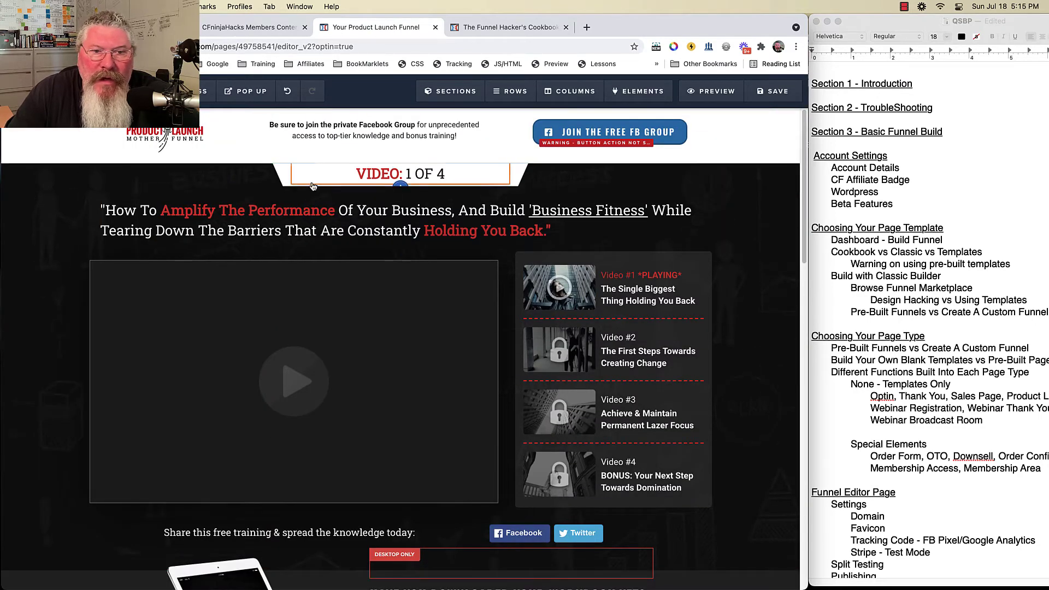
{"action": "scroll", "coordinate": [382, 207], "scroll_direction": "up", "scroll_amount": 1}
{"action": "scroll", "coordinate": [221, 217], "scroll_direction": "down", "scroll_amount": 1}
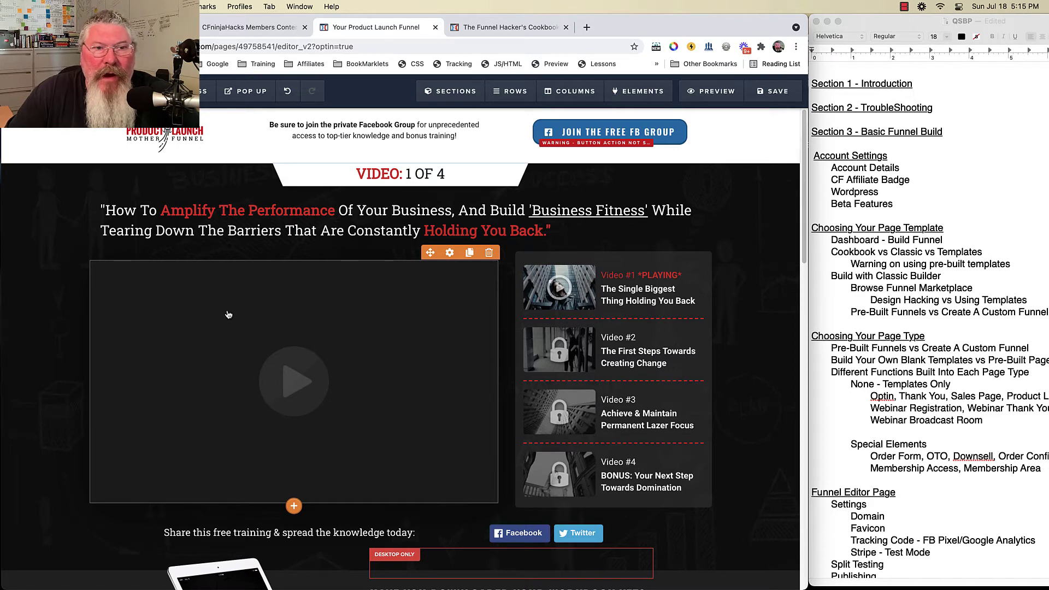
{"action": "left_click", "coordinate": [180, 91]}
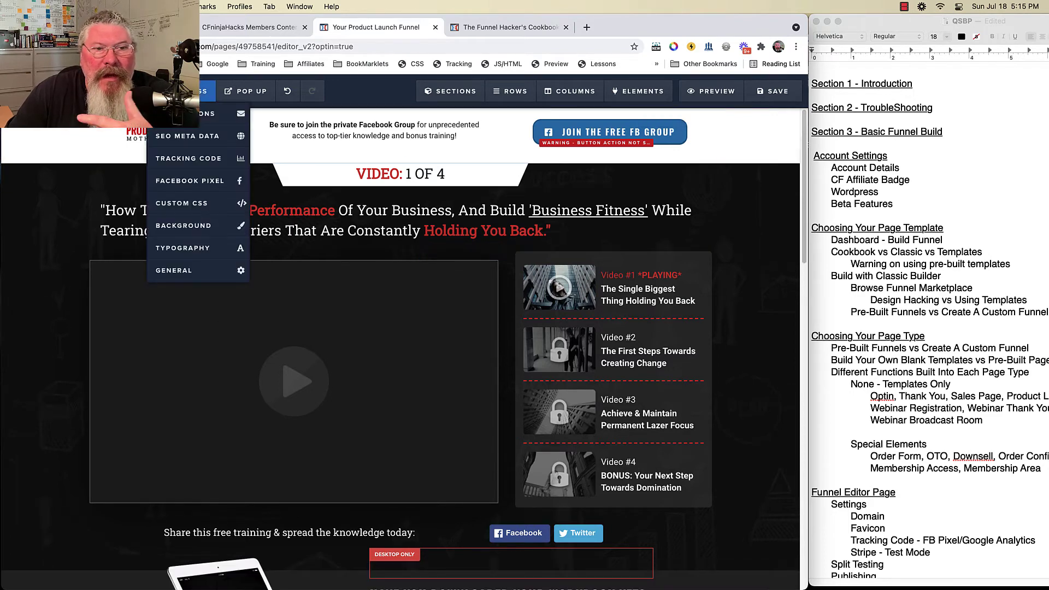
{"action": "left_click", "coordinate": [190, 205]}
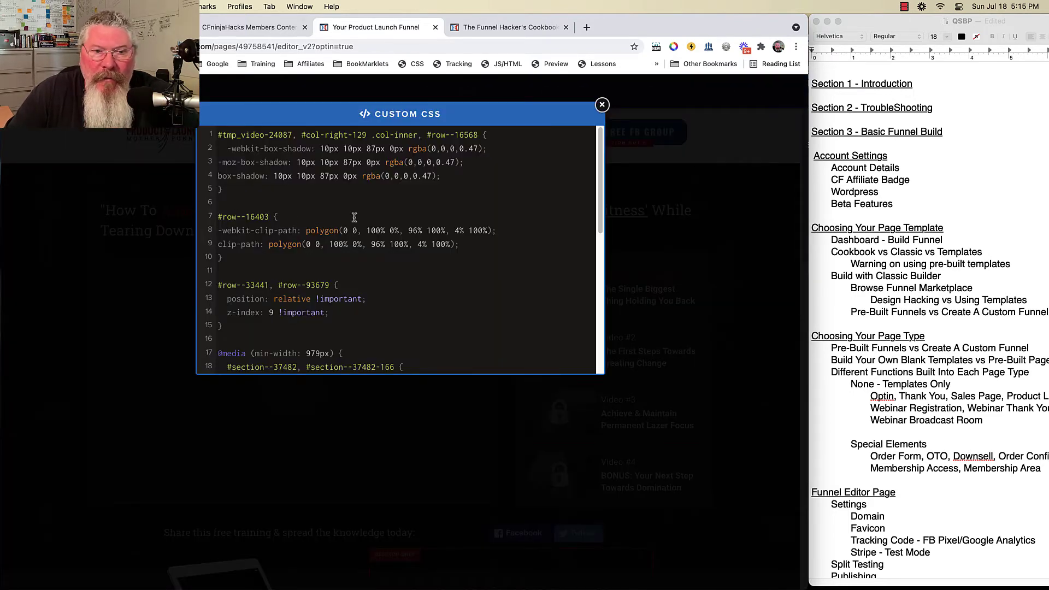
{"action": "scroll", "coordinate": [354, 217], "scroll_direction": "down", "scroll_amount": 5}
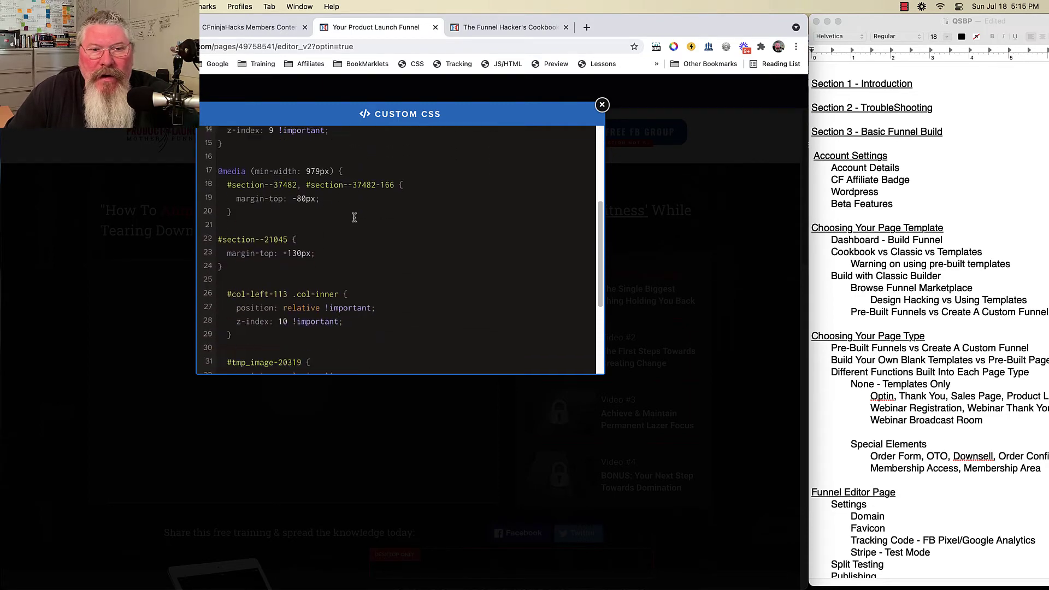
{"action": "scroll", "coordinate": [354, 218], "scroll_direction": "down", "scroll_amount": 4}
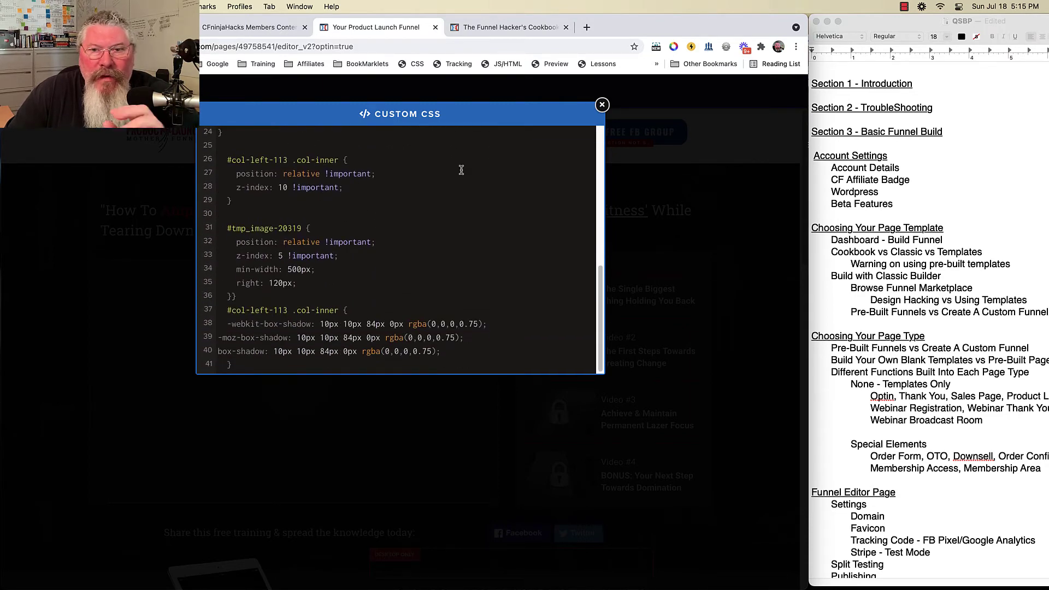
{"action": "left_click", "coordinate": [602, 104]}
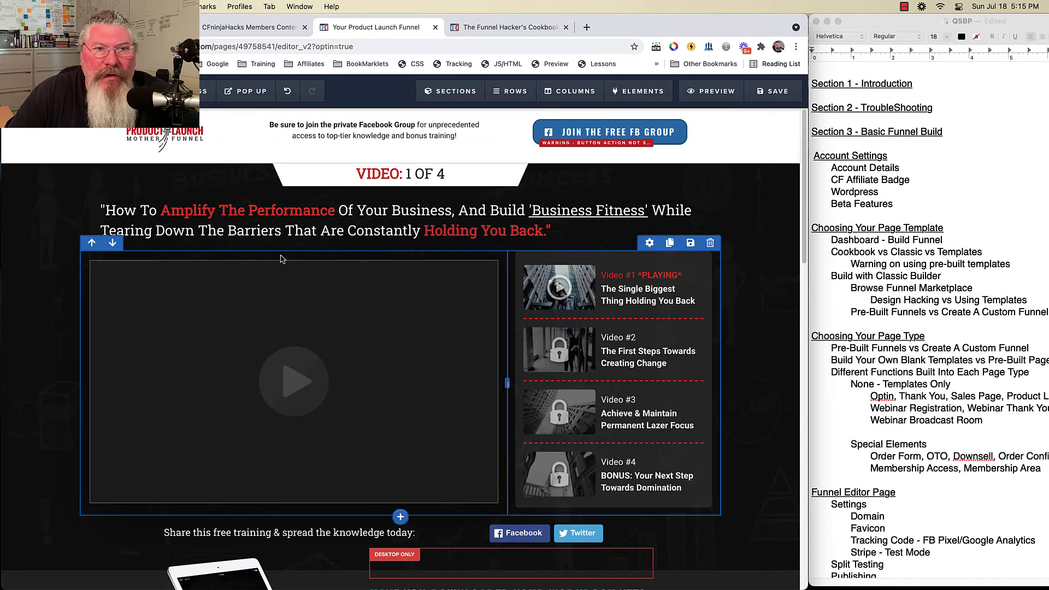
- Exit the page editor, start a new funnel with the Classic Funnel Builder and open the Funnel Marketplace
{"action": "left_click", "coordinate": [134, 90]}
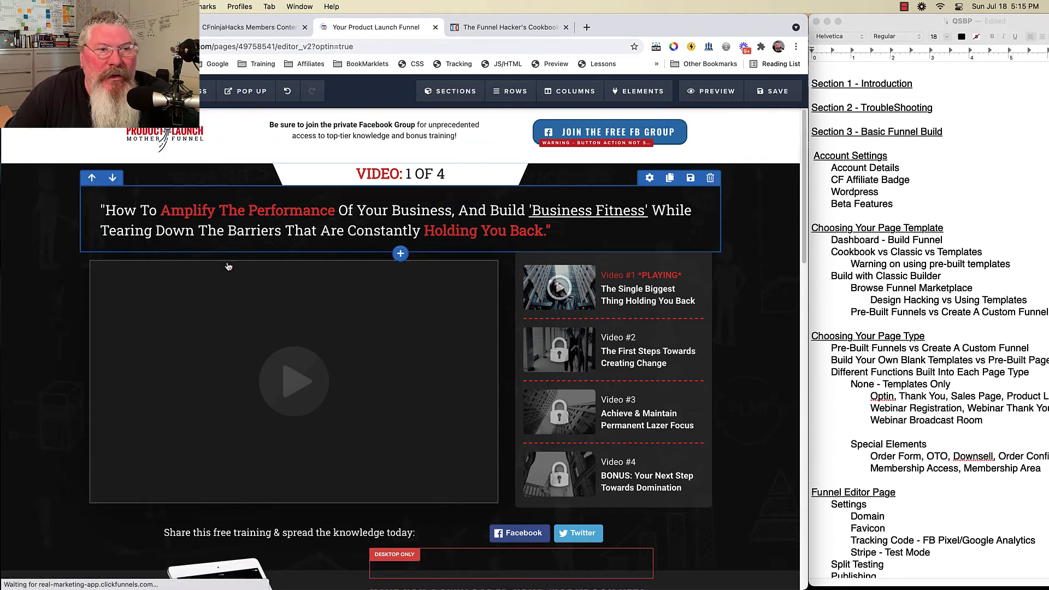
{"action": "mouse_move", "coordinate": [412, 89]}
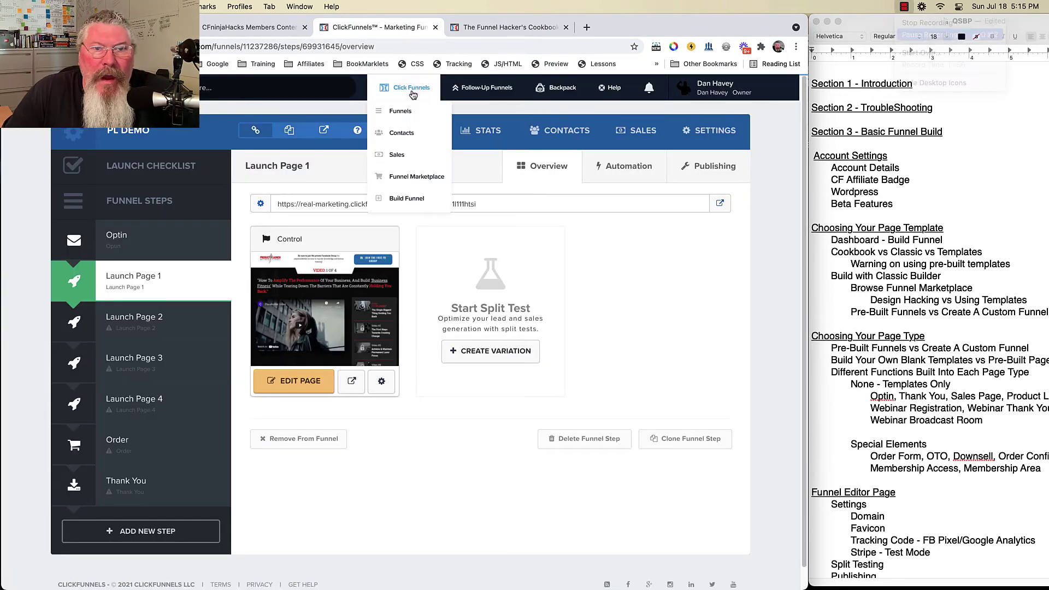
{"action": "left_click", "coordinate": [406, 201]}
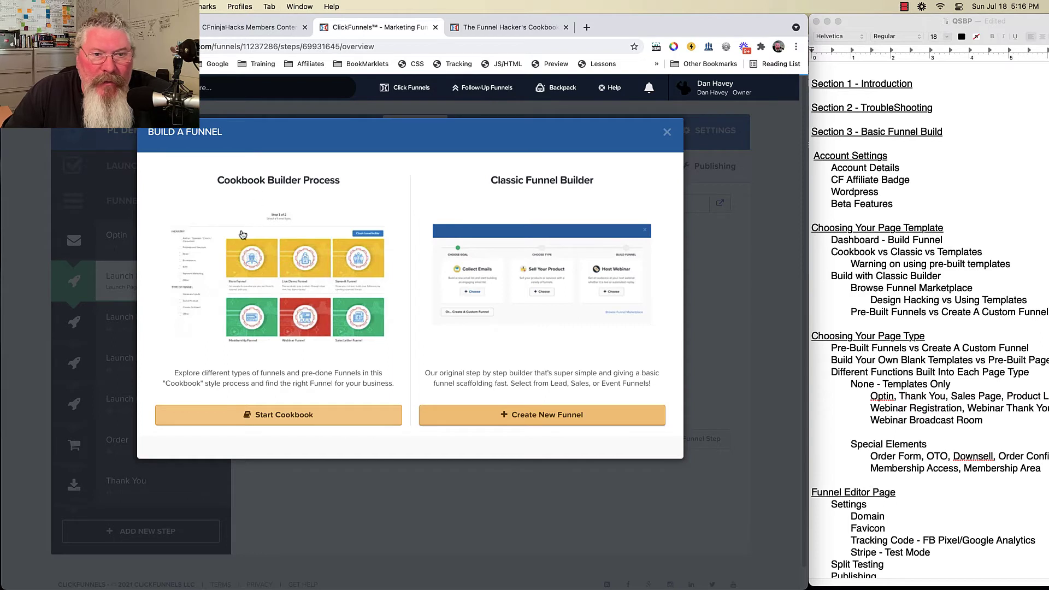
{"action": "left_click", "coordinate": [538, 420]}
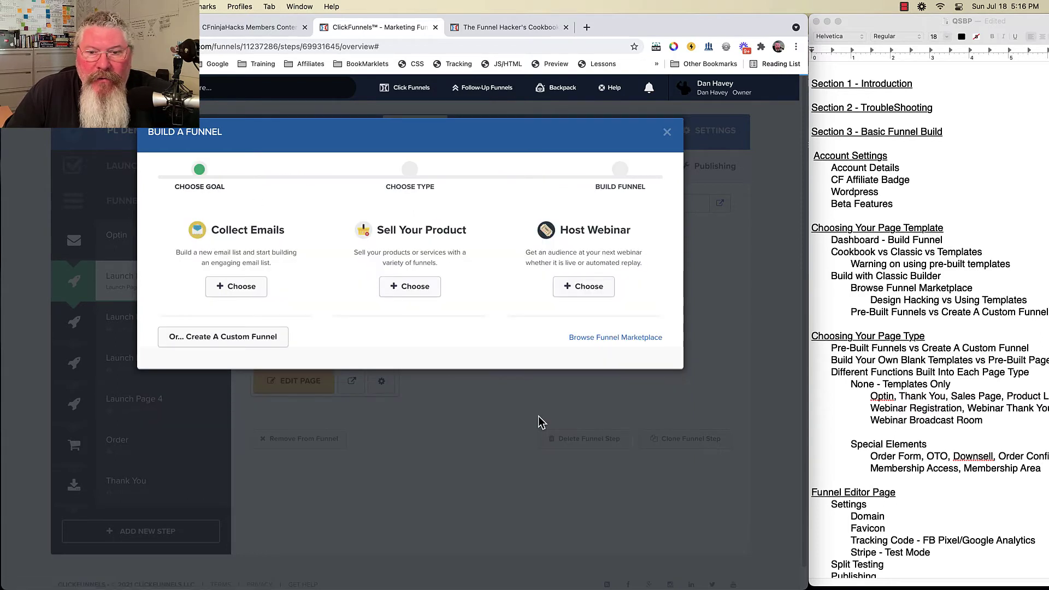
{"action": "left_click", "coordinate": [601, 341]}
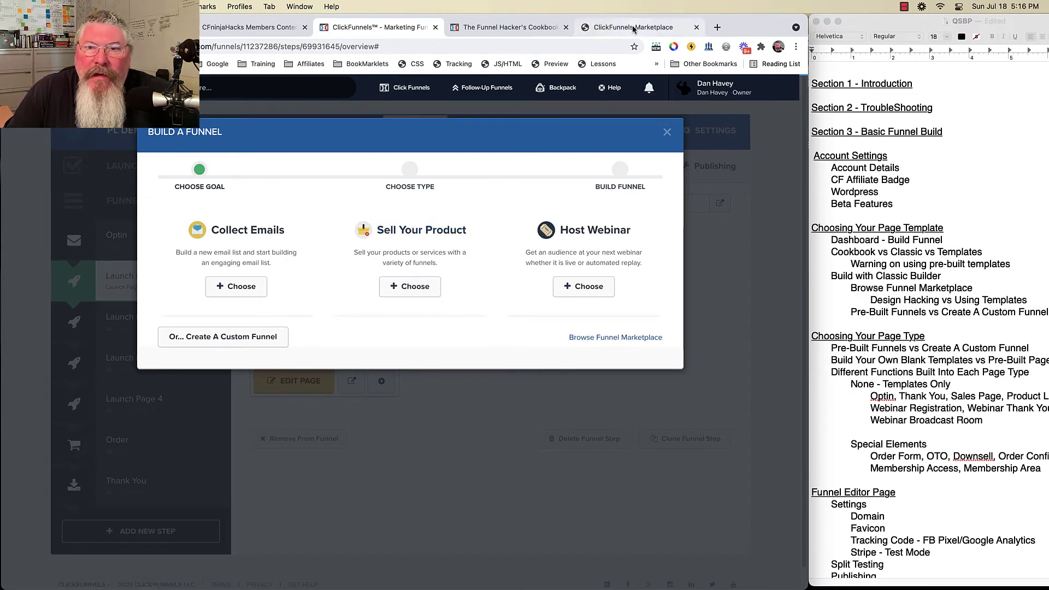
{"action": "left_click", "coordinate": [634, 29]}
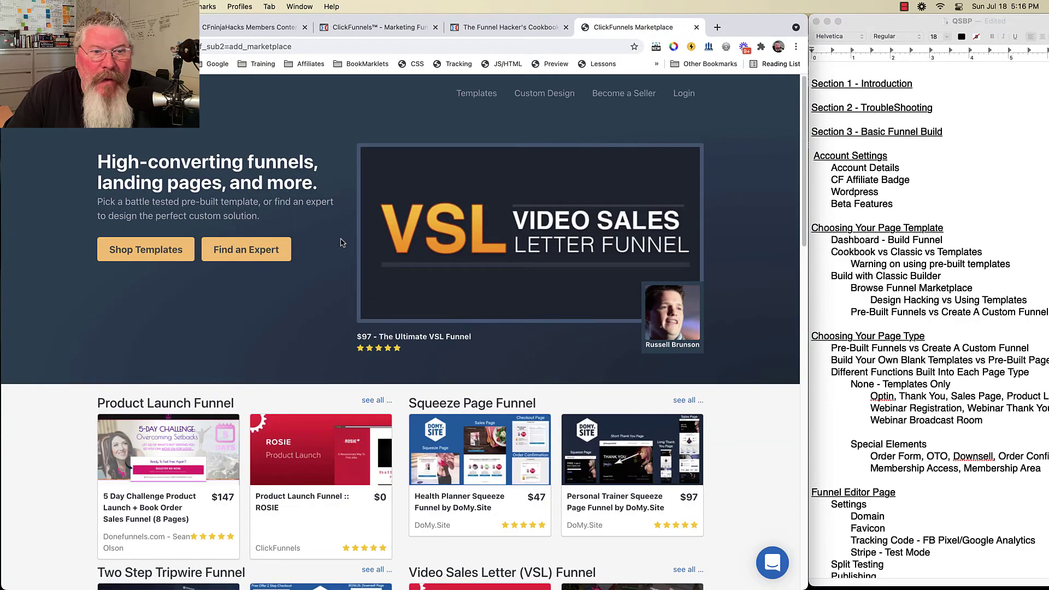
- Browse the marketplace's featured funnel categories and its full templates list
{"action": "scroll", "coordinate": [341, 243], "scroll_direction": "down", "scroll_amount": 5}
{"action": "scroll", "coordinate": [453, 447], "scroll_direction": "down", "scroll_amount": 10}
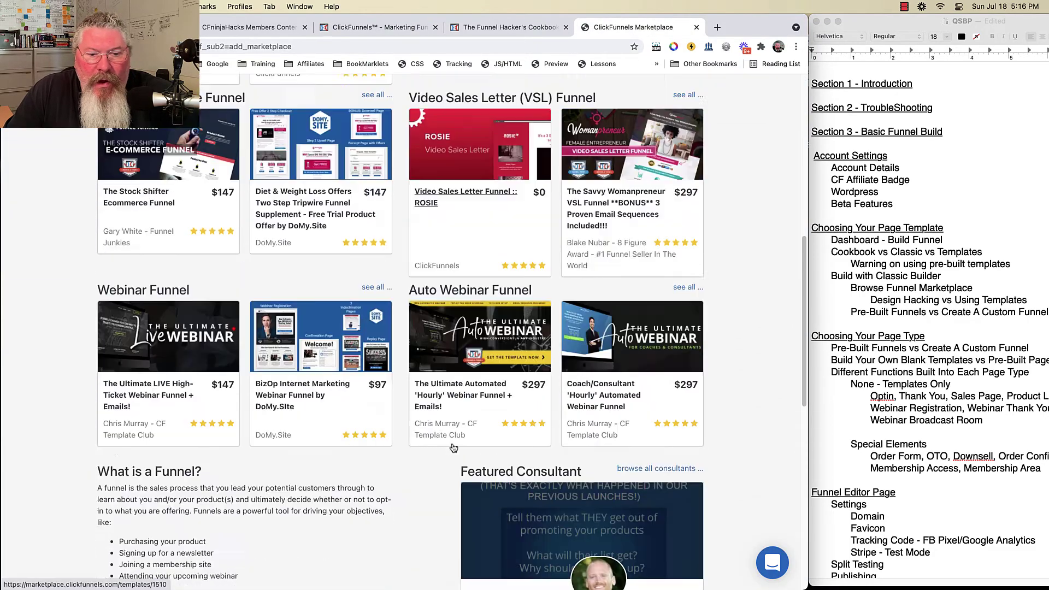
{"action": "scroll", "coordinate": [453, 447], "scroll_direction": "up", "scroll_amount": 15}
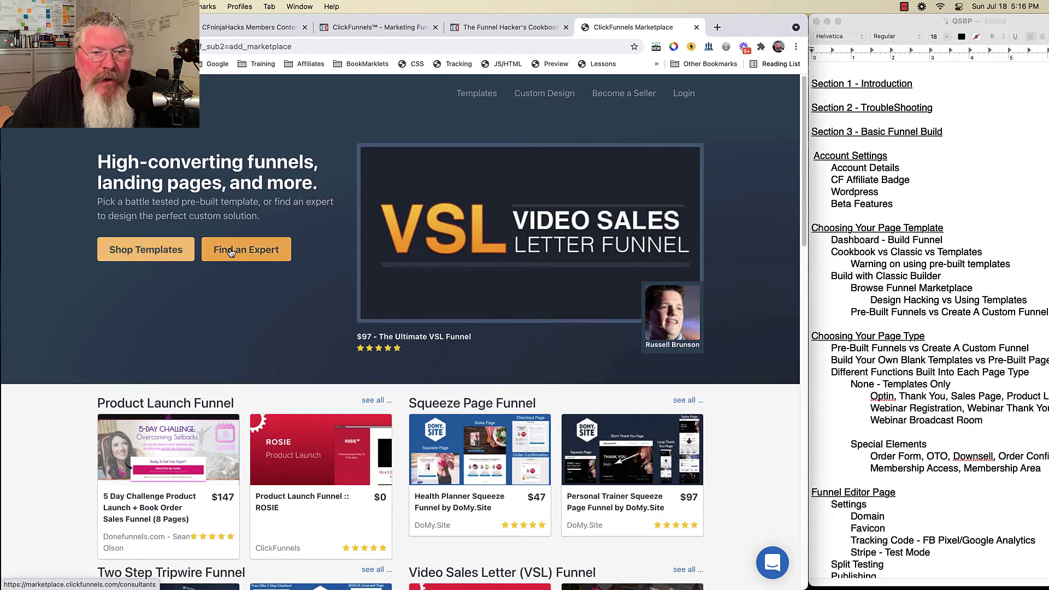
{"action": "left_click", "coordinate": [475, 97]}
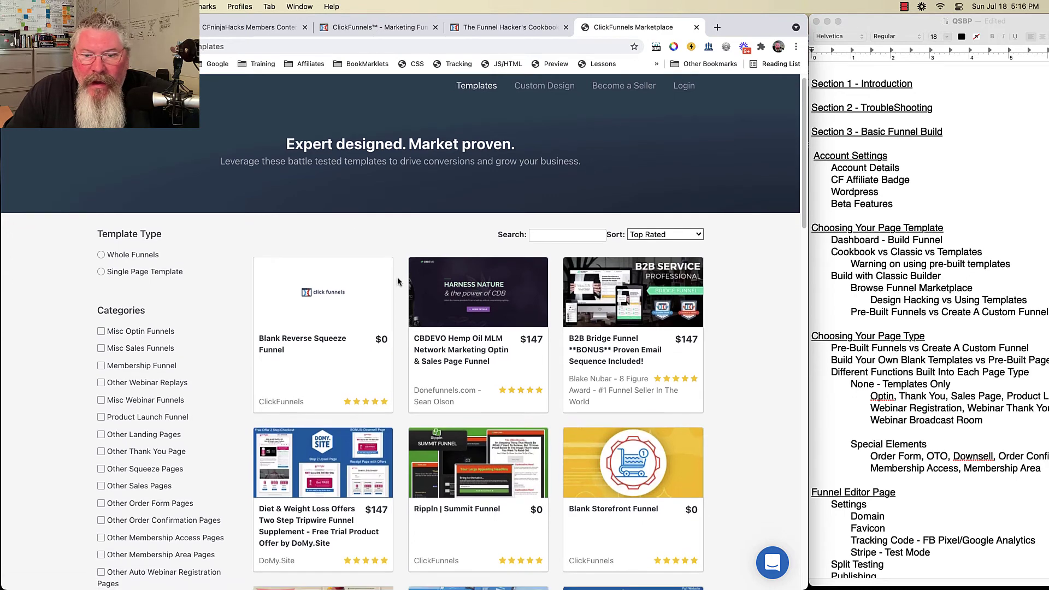
{"action": "scroll", "coordinate": [398, 281], "scroll_direction": "down", "scroll_amount": 5}
{"action": "scroll", "coordinate": [408, 388], "scroll_direction": "down", "scroll_amount": 5}
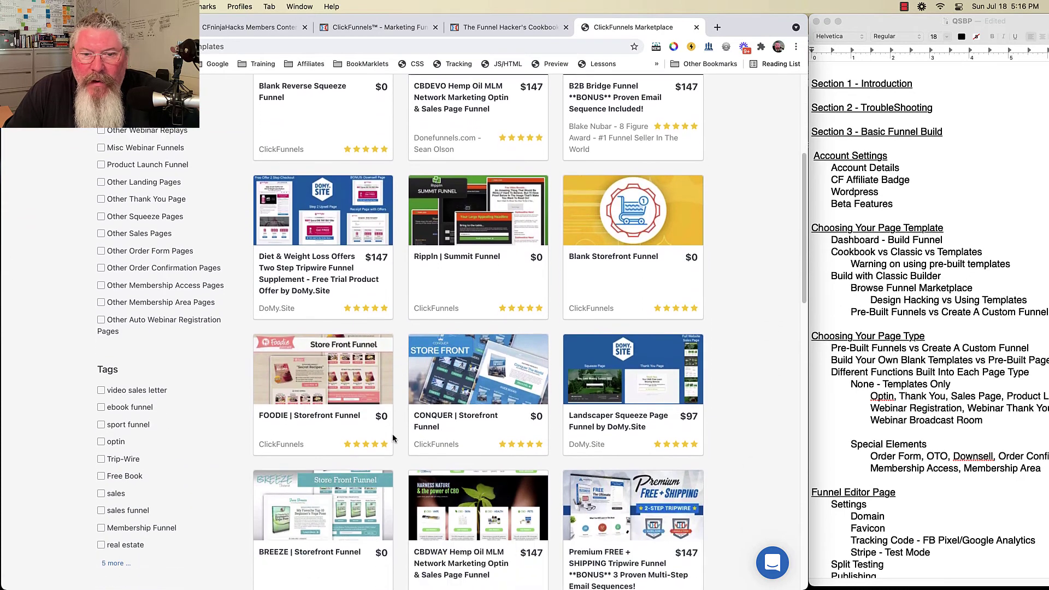
- Open the Rippln | Summit Funnel template and examine its page previews, starting with the Presell Page
{"action": "left_click", "coordinate": [473, 222]}
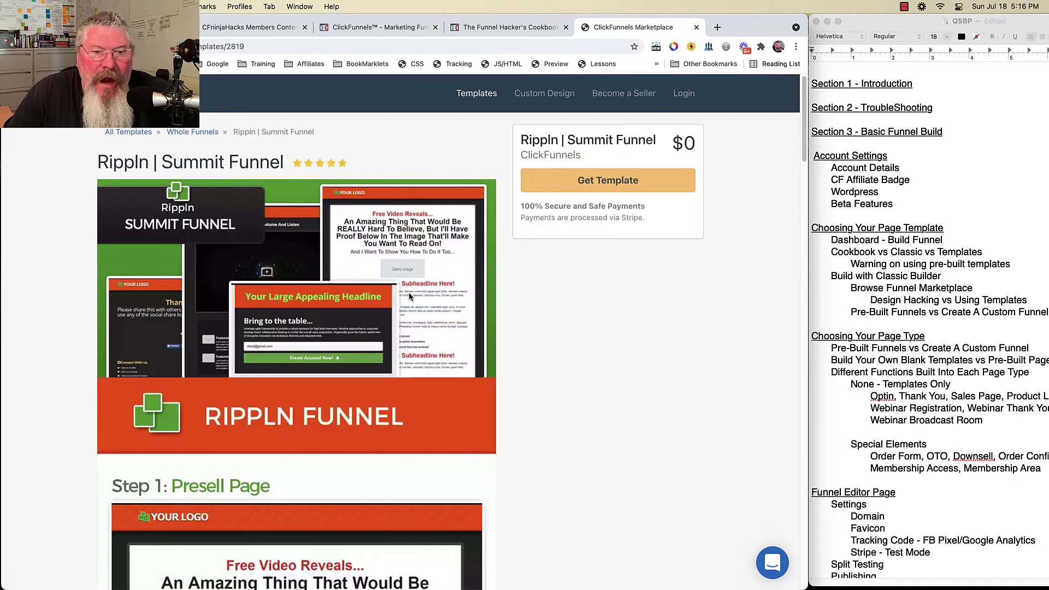
{"action": "scroll", "coordinate": [409, 293], "scroll_direction": "down", "scroll_amount": 3}
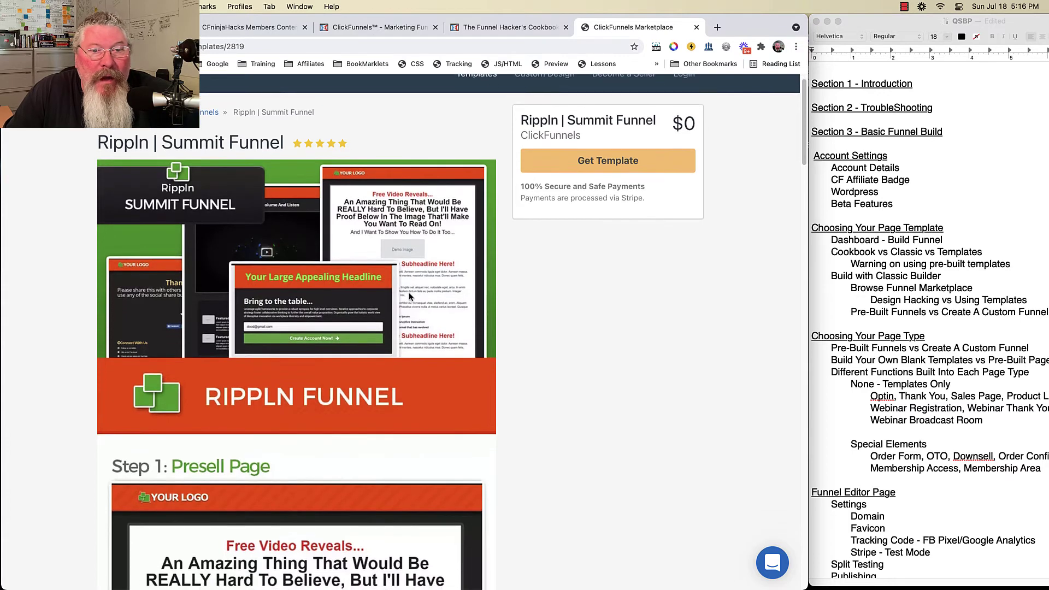
{"action": "scroll", "coordinate": [409, 298], "scroll_direction": "down", "scroll_amount": 5}
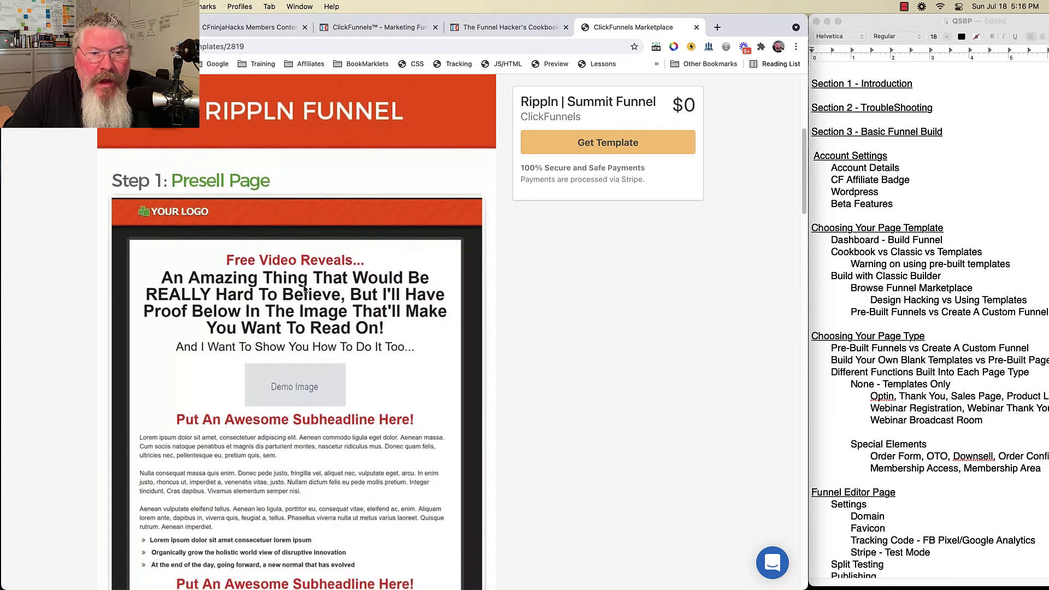
{"action": "scroll", "coordinate": [457, 346], "scroll_direction": "up", "scroll_amount": 1}
{"action": "scroll", "coordinate": [456, 345], "scroll_direction": "down", "scroll_amount": 2}
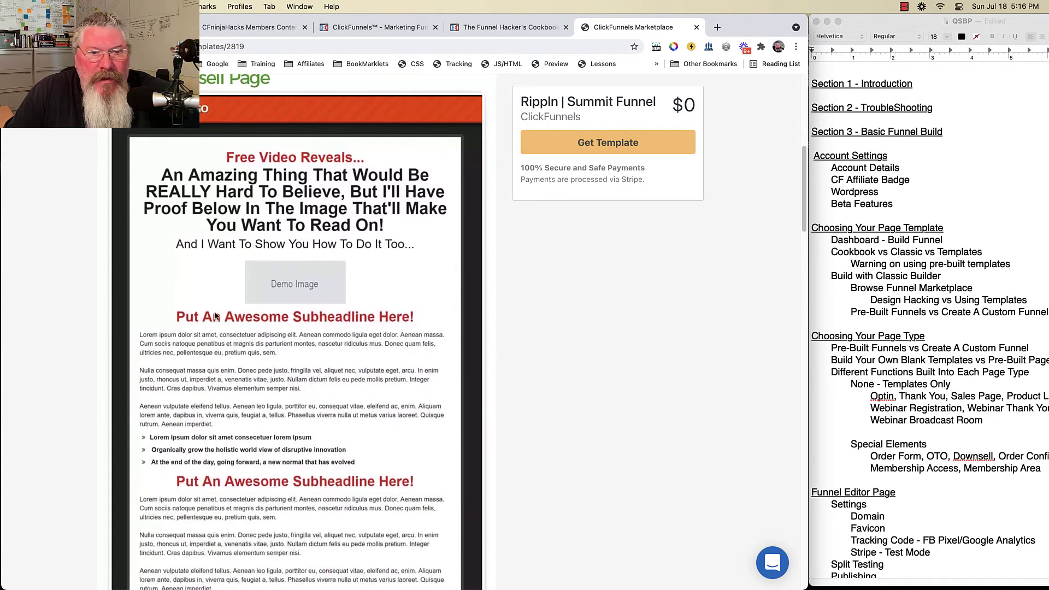
{"action": "scroll", "coordinate": [214, 316], "scroll_direction": "down", "scroll_amount": 8}
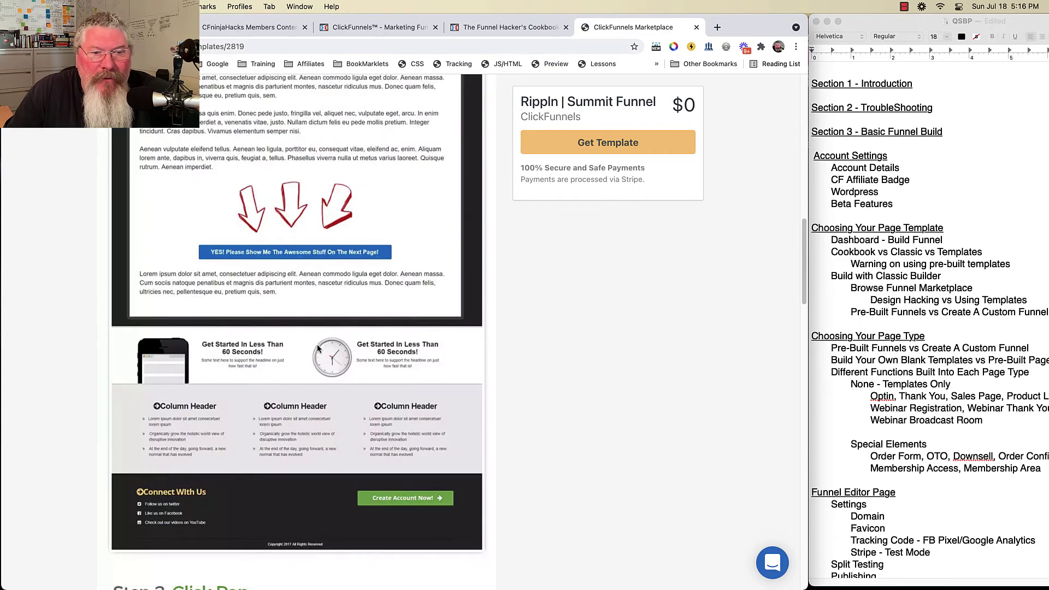
{"action": "scroll", "coordinate": [317, 345], "scroll_direction": "down", "scroll_amount": 6}
{"action": "scroll", "coordinate": [317, 345], "scroll_direction": "up", "scroll_amount": 20}
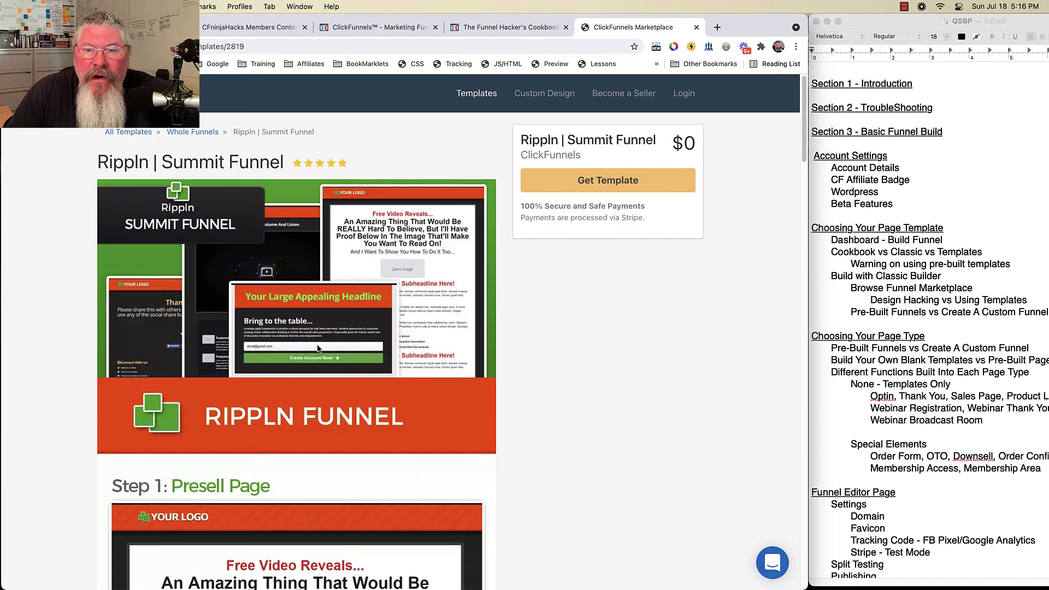
- Get the free Rippln | Summit Funnel template using the existing ClickFunnels login, confirm the purchase and open the new funnel
{"action": "left_click", "coordinate": [594, 180]}
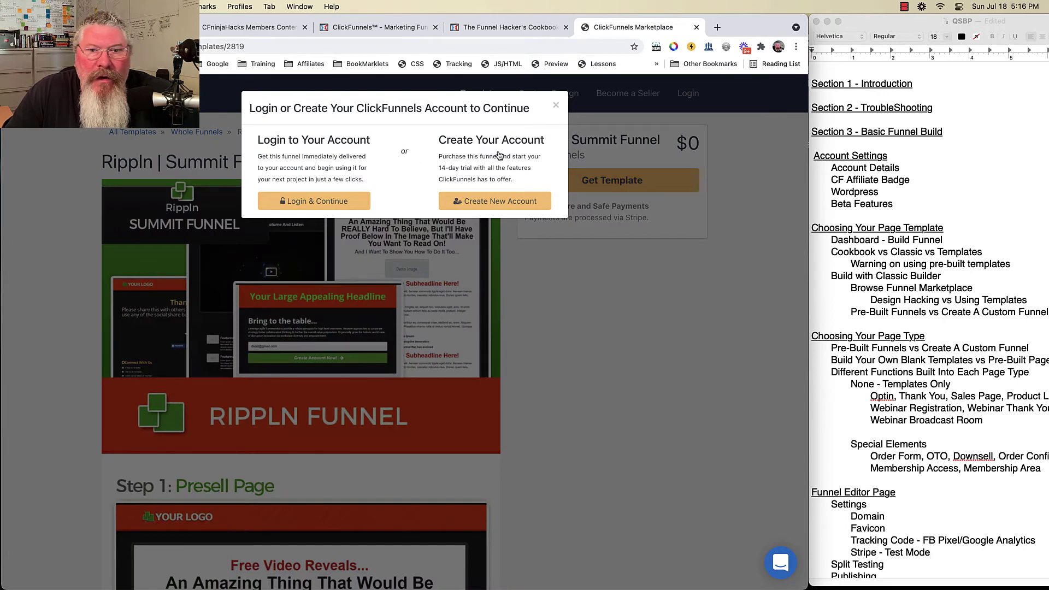
{"action": "left_click", "coordinate": [309, 206]}
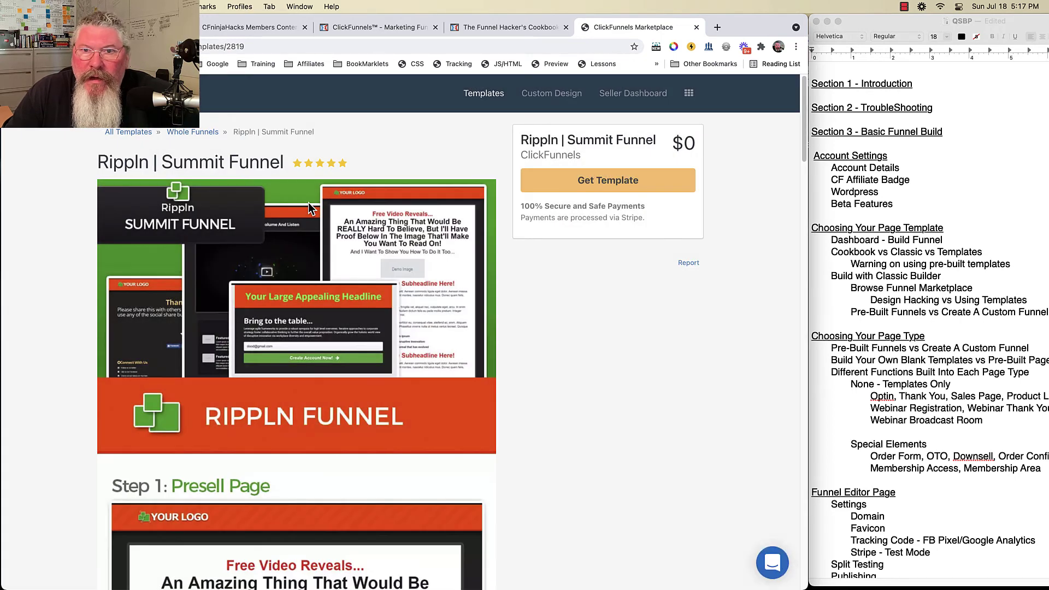
{"action": "left_click", "coordinate": [592, 182]}
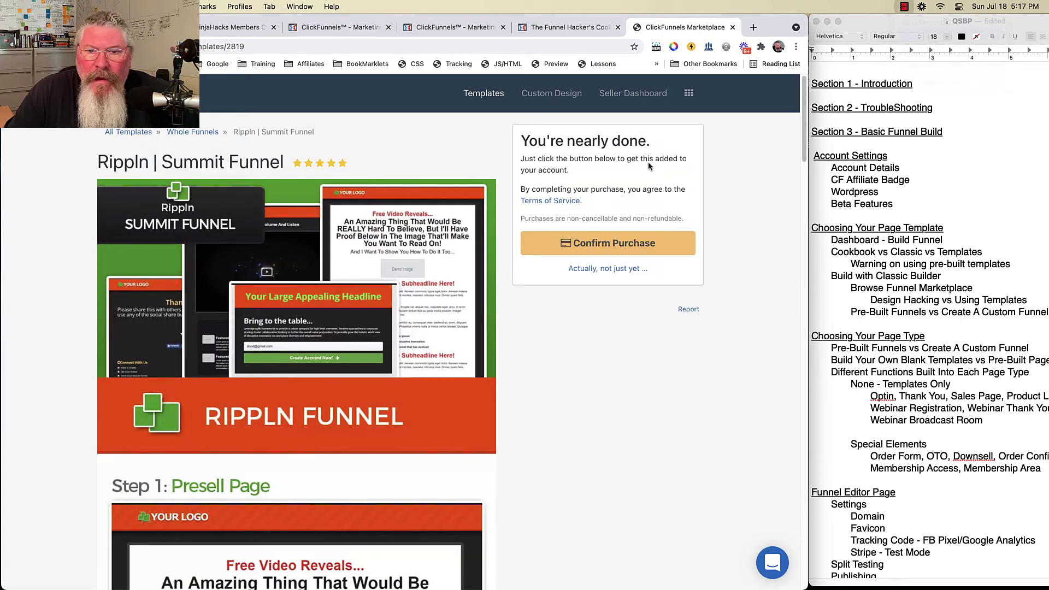
{"action": "left_click", "coordinate": [604, 247]}
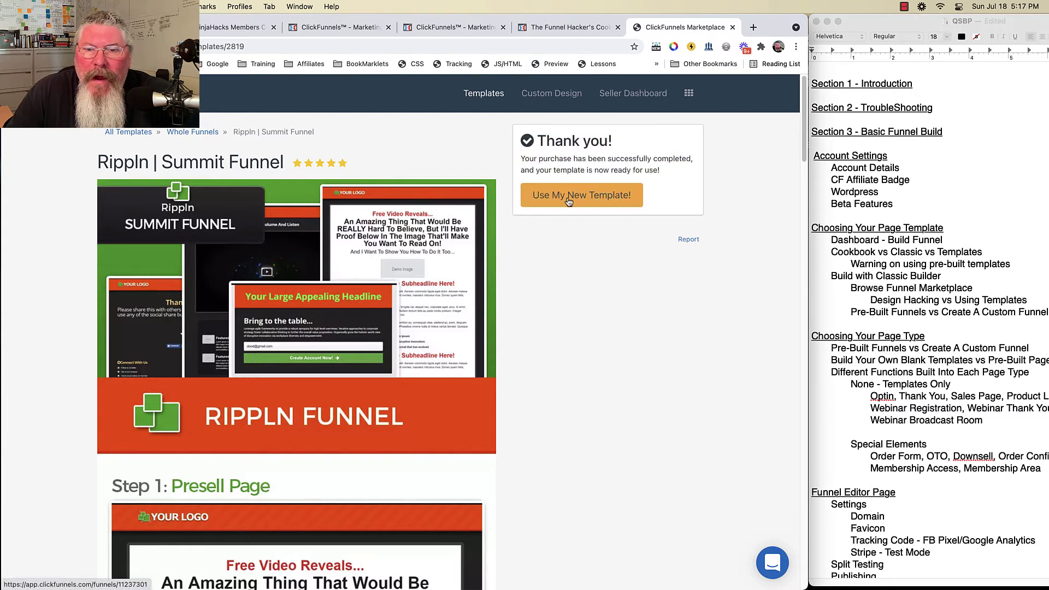
{"action": "left_click", "coordinate": [559, 202]}
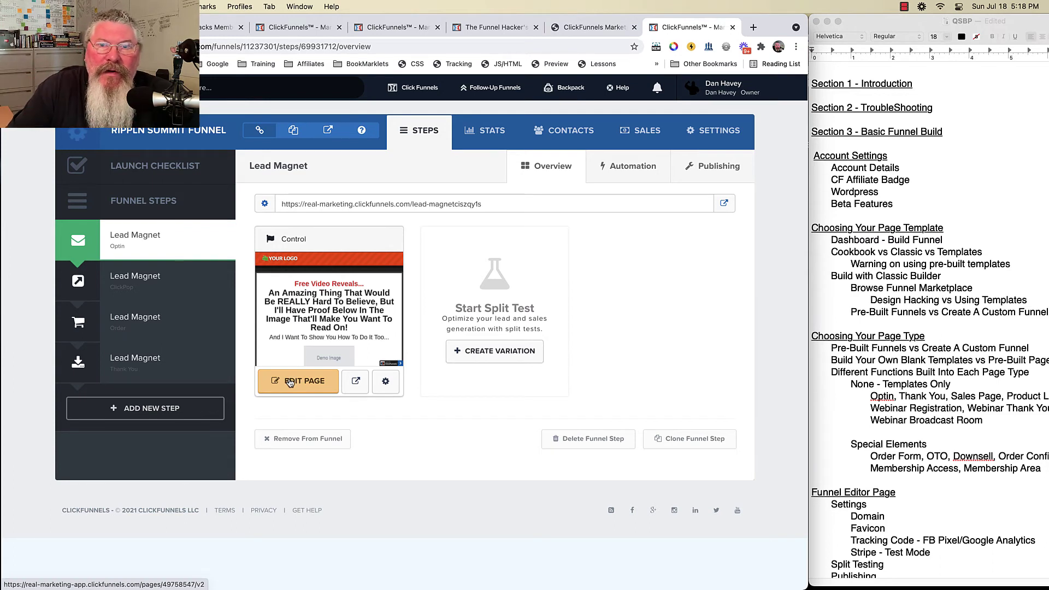
- Return to the open Build a Funnel dialog in the other browser tab and choose to create a custom funnel
{"action": "left_click", "coordinate": [394, 29]}
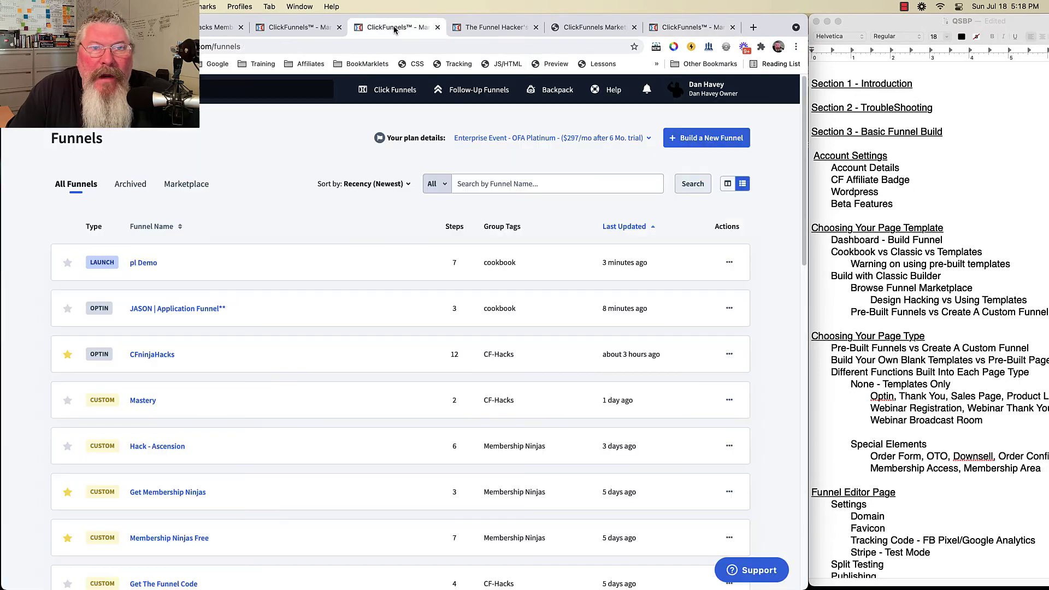
{"action": "left_click", "coordinate": [474, 28]}
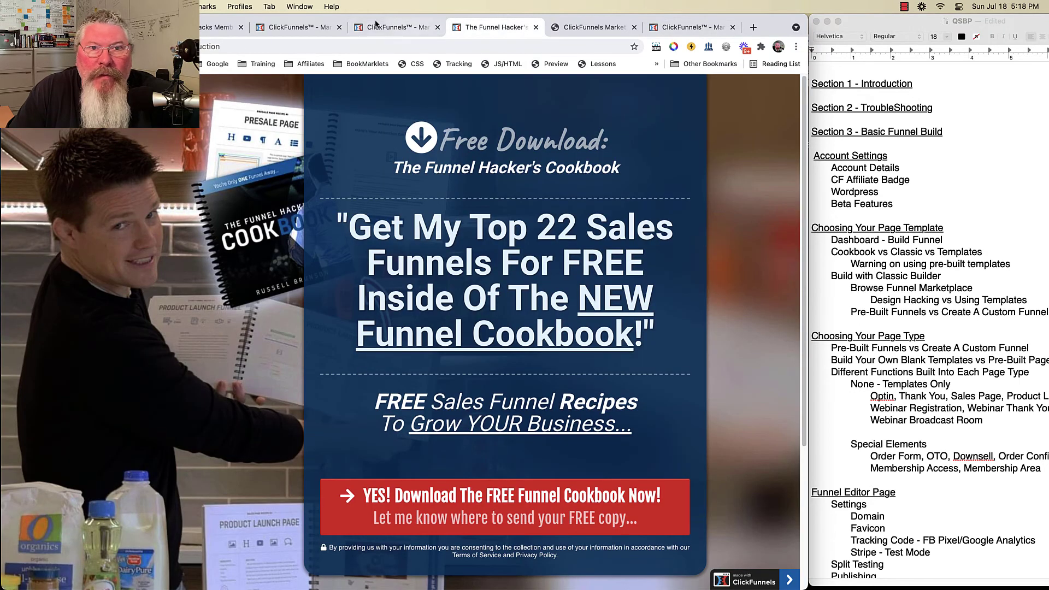
{"action": "left_click", "coordinate": [300, 27]}
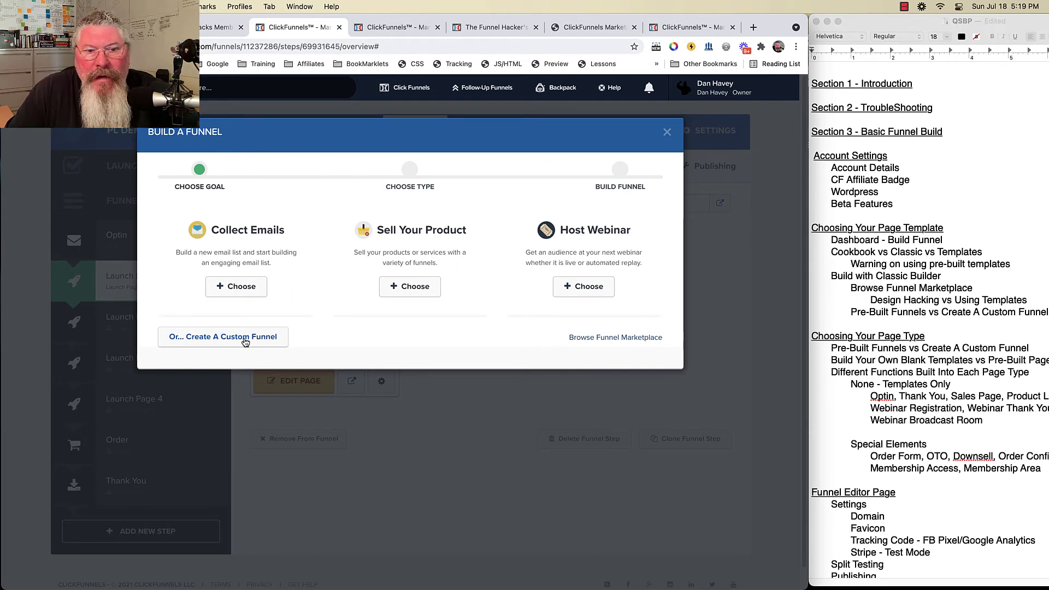
{"action": "left_click", "coordinate": [244, 340]}
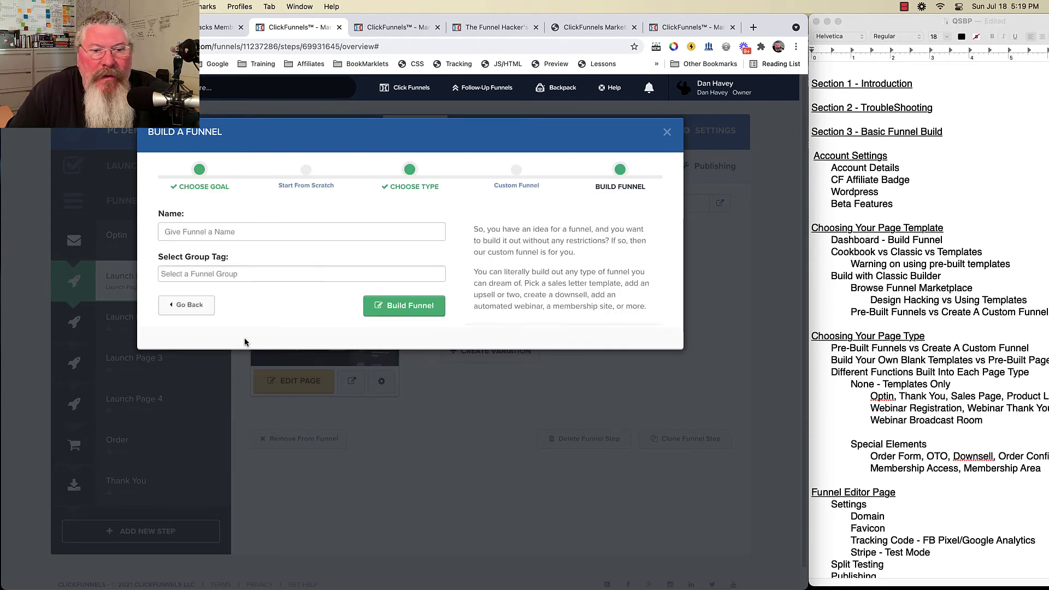
- Name the custom funnel "this is a test", assign the cookbook group tag and build the funnel
{"action": "left_click", "coordinate": [259, 233]}
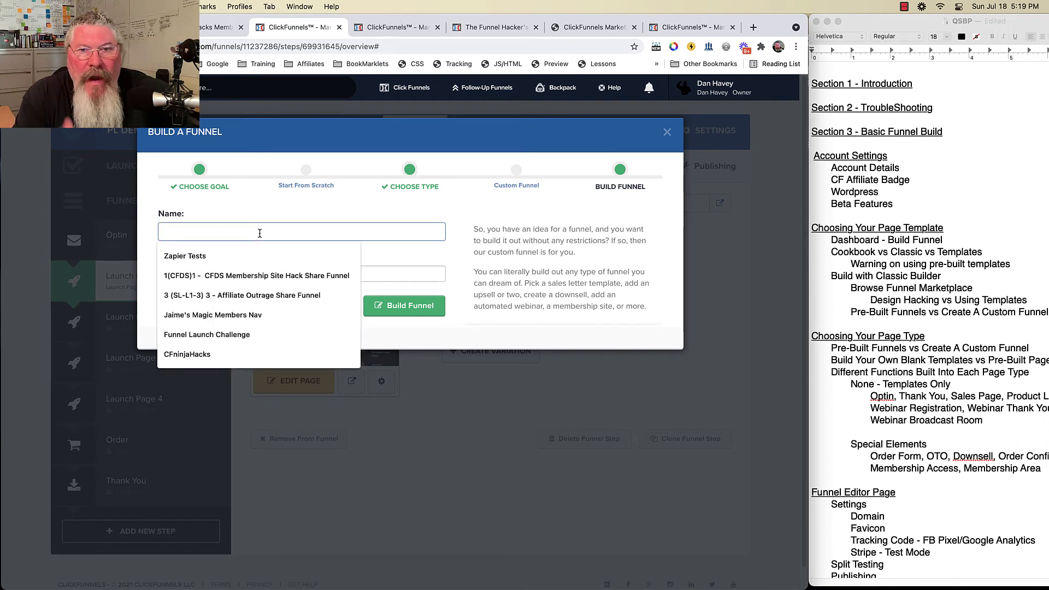
{"action": "type", "text": "this"}
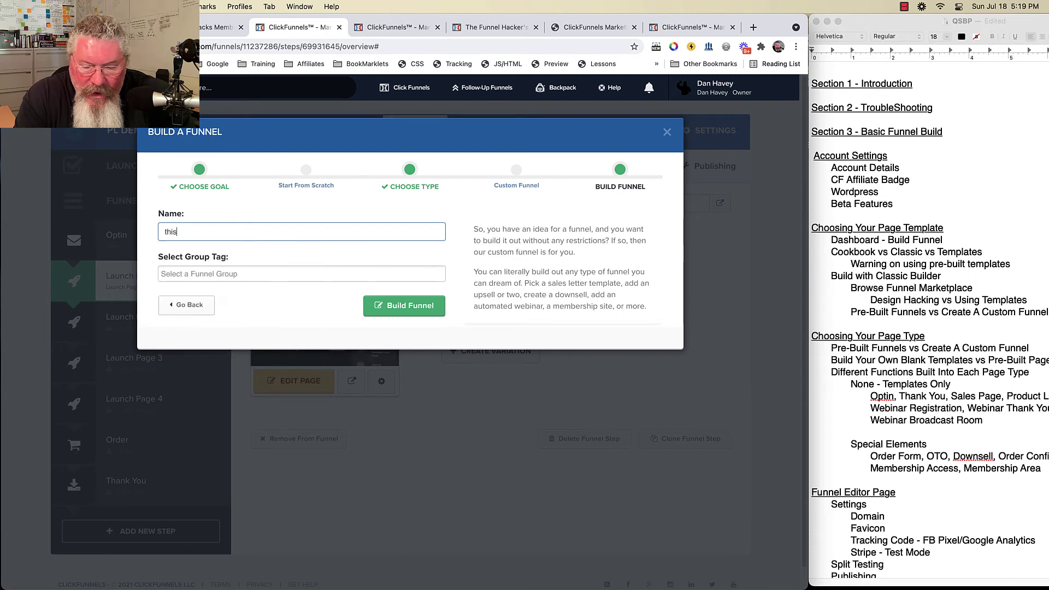
{"action": "type", "text": " is a test"}
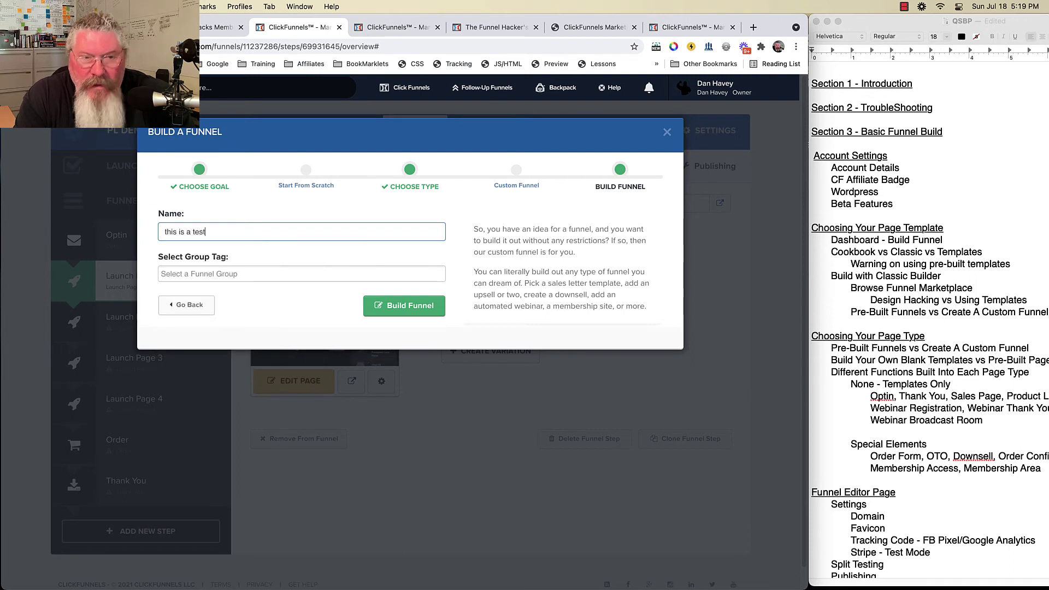
{"action": "left_click", "coordinate": [207, 278]}
{"action": "left_click", "coordinate": [196, 293]}
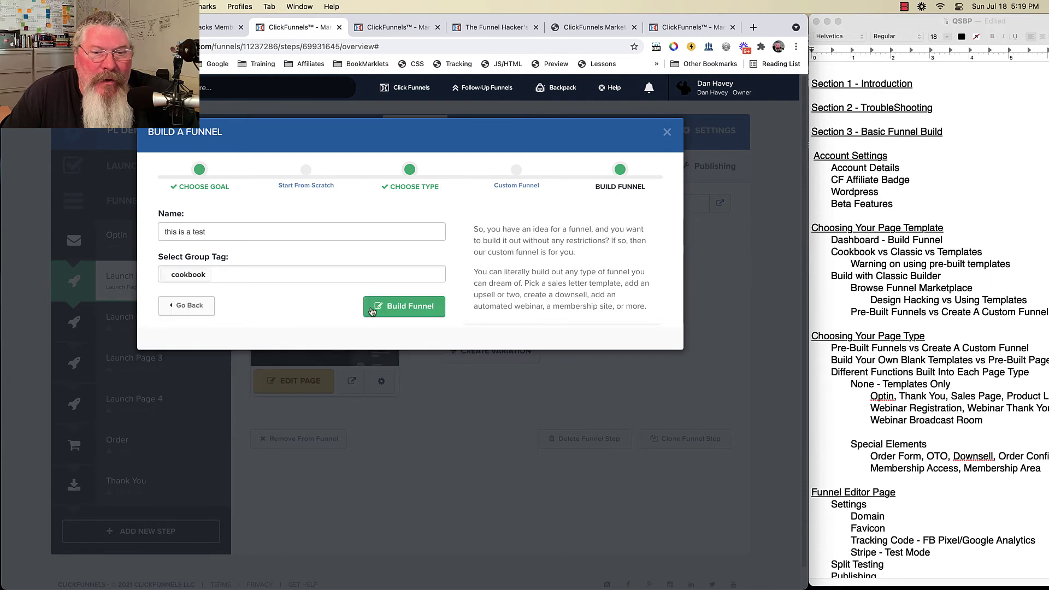
{"action": "left_click", "coordinate": [402, 309]}
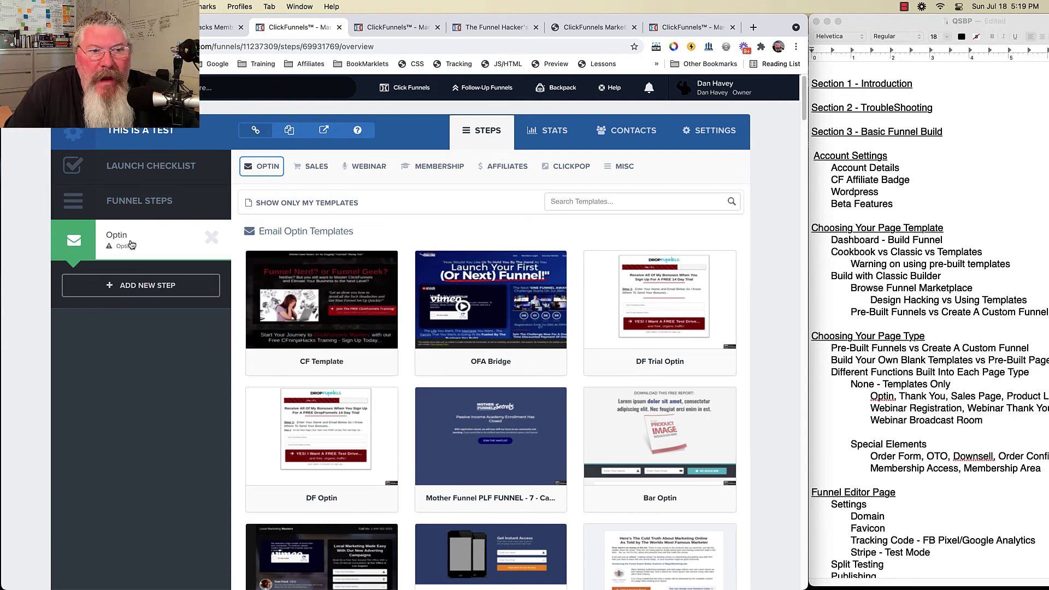
- Examine the available step types and the email optin templates, comparing the full list with the account's own templates
{"action": "left_click", "coordinate": [313, 166]}
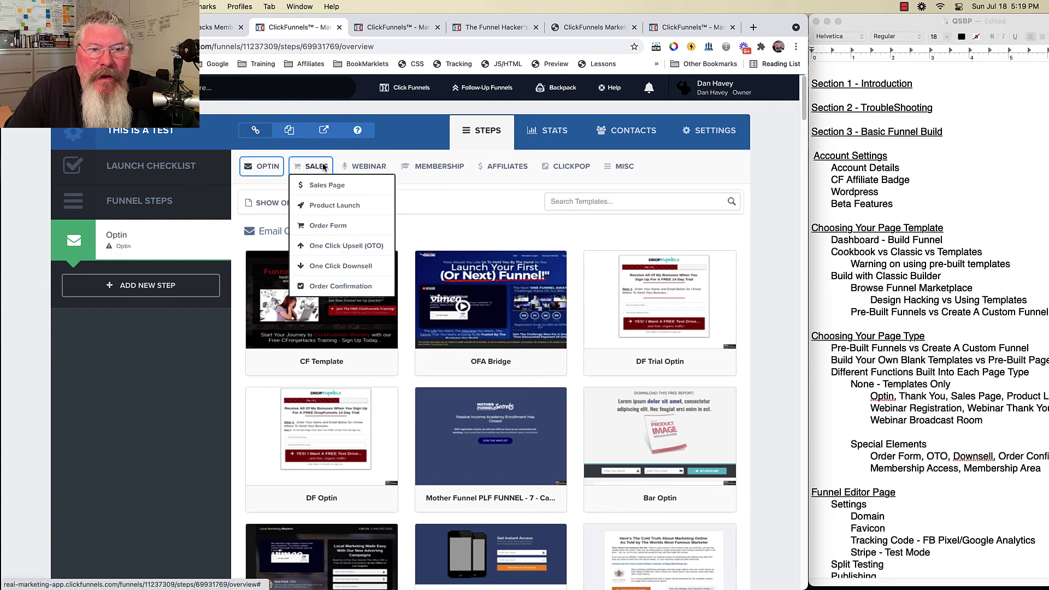
{"action": "mouse_move", "coordinate": [439, 167]}
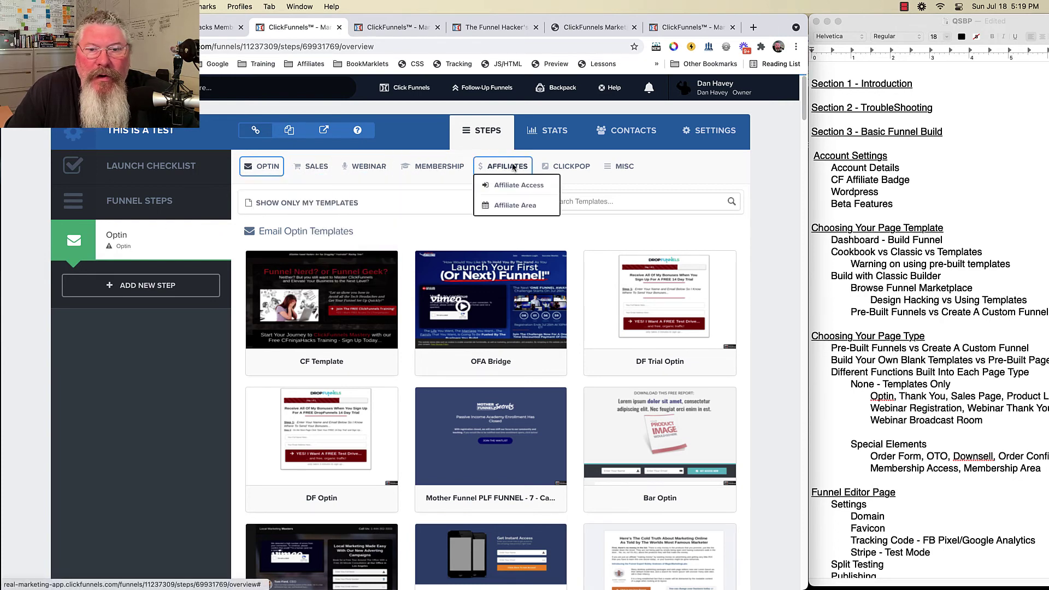
{"action": "mouse_move", "coordinate": [262, 170]}
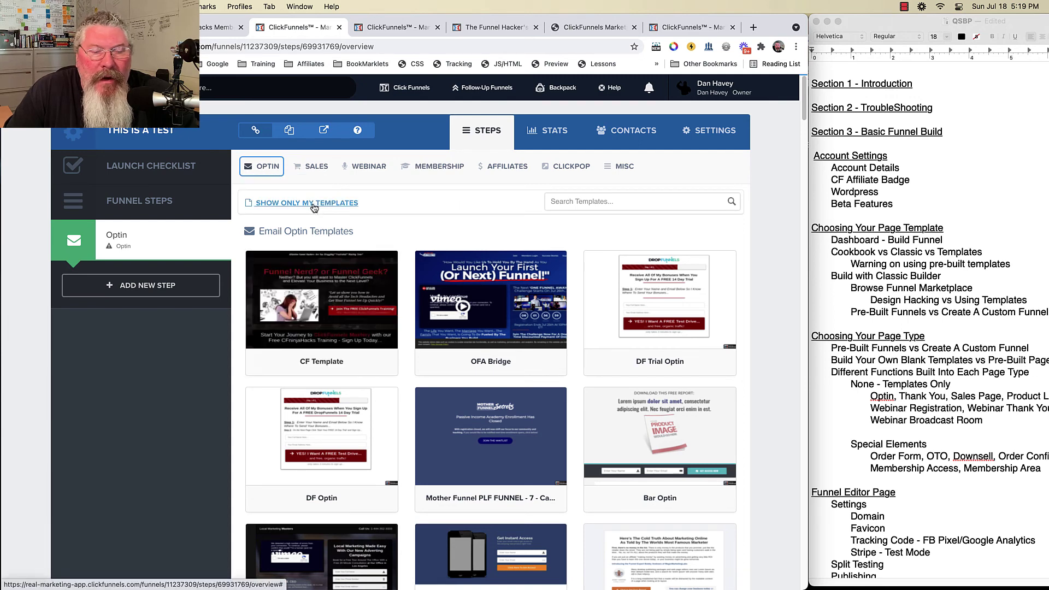
{"action": "left_click", "coordinate": [314, 205]}
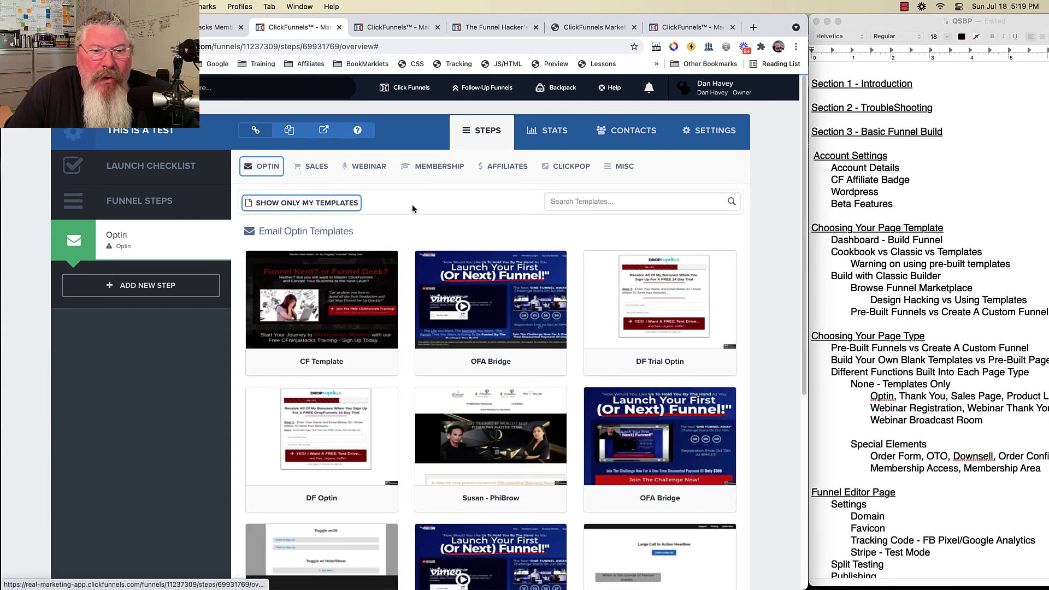
{"action": "left_click", "coordinate": [299, 203]}
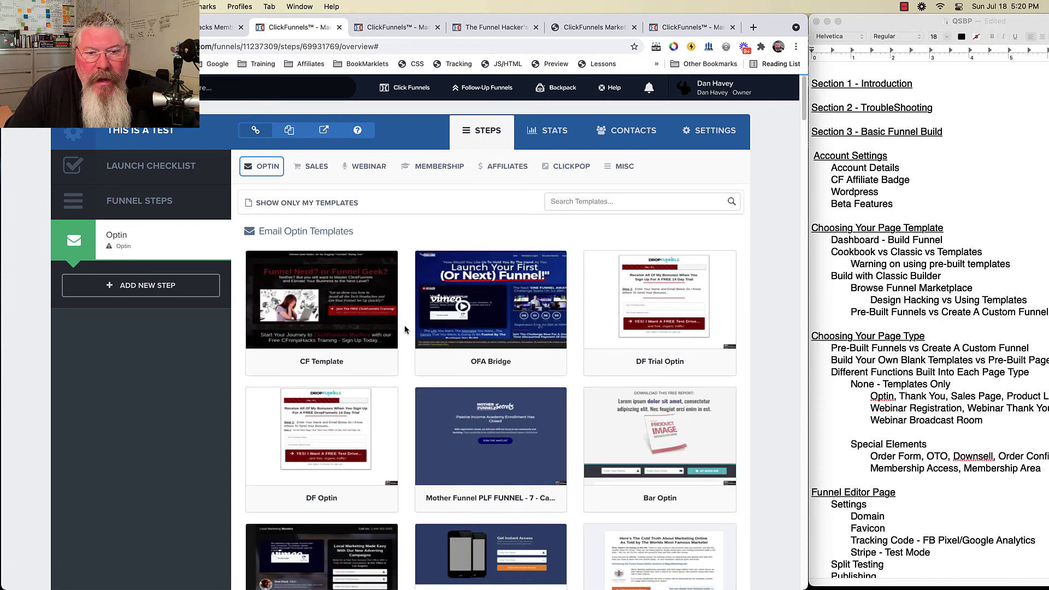
{"action": "scroll", "coordinate": [404, 326], "scroll_direction": "down", "scroll_amount": 5}
{"action": "scroll", "coordinate": [404, 329], "scroll_direction": "down", "scroll_amount": 10}
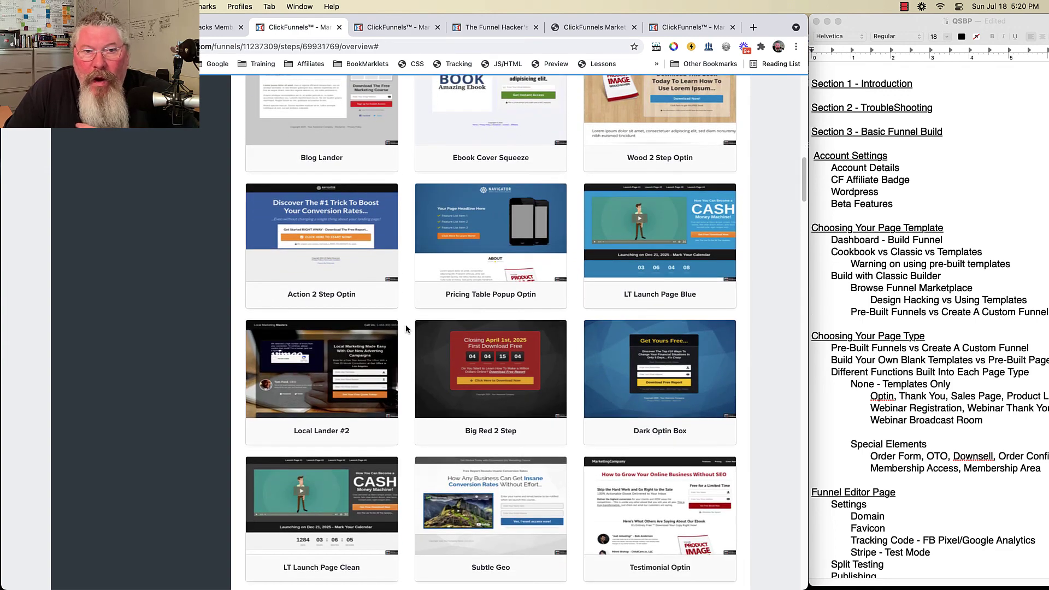
{"action": "scroll", "coordinate": [405, 328], "scroll_direction": "up", "scroll_amount": 15}
{"action": "scroll", "coordinate": [405, 328], "scroll_direction": "up", "scroll_amount": 2}
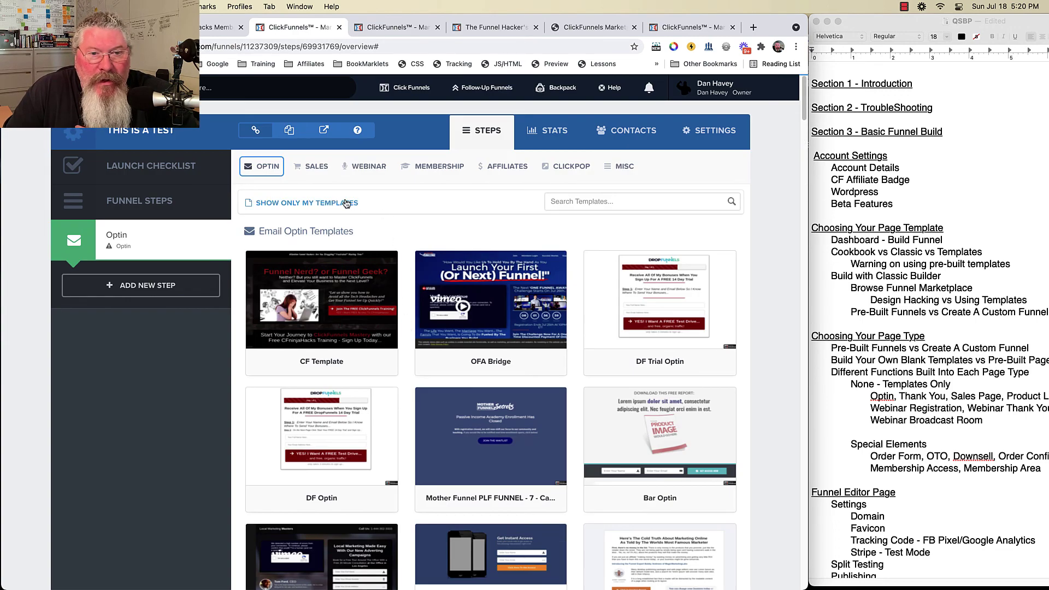
- Show only the account's own templates, apply "Template - Blank Optin Form" to the Optin step and open the page for editing
{"action": "left_click", "coordinate": [320, 204]}
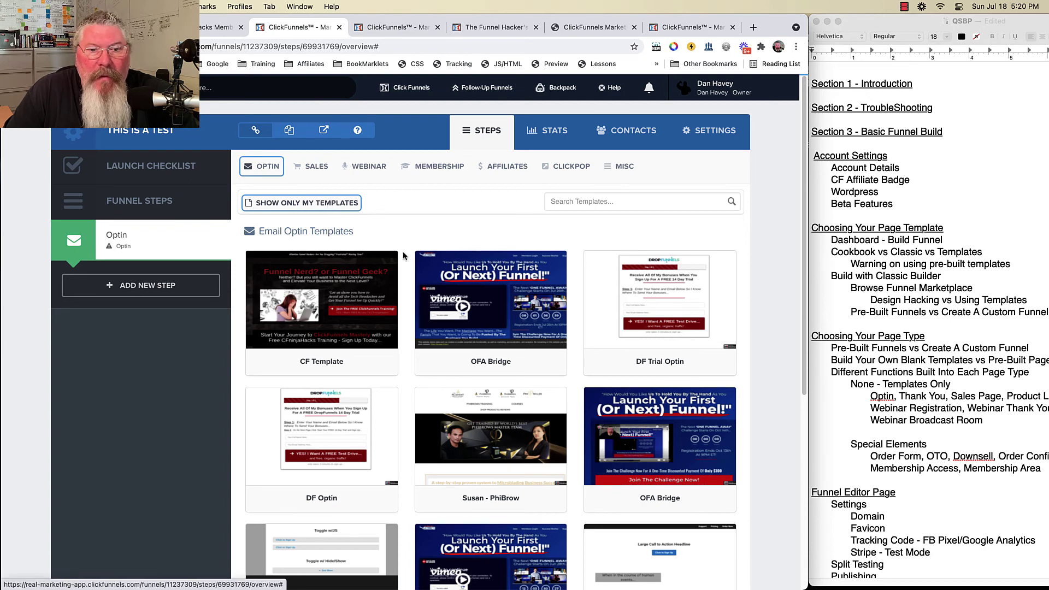
{"action": "scroll", "coordinate": [407, 257], "scroll_direction": "down", "scroll_amount": 6}
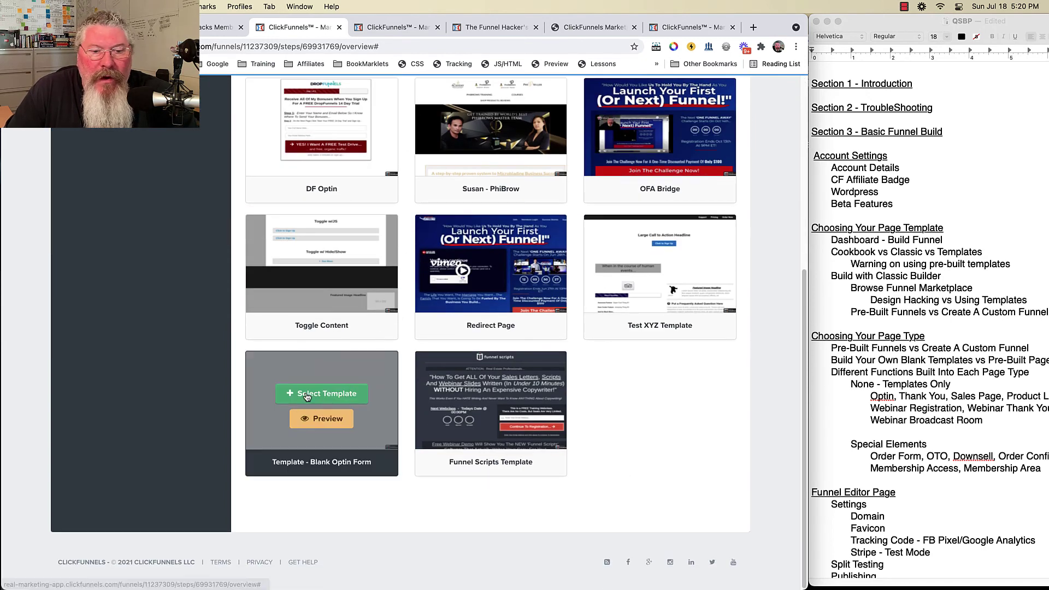
{"action": "left_click", "coordinate": [306, 392]}
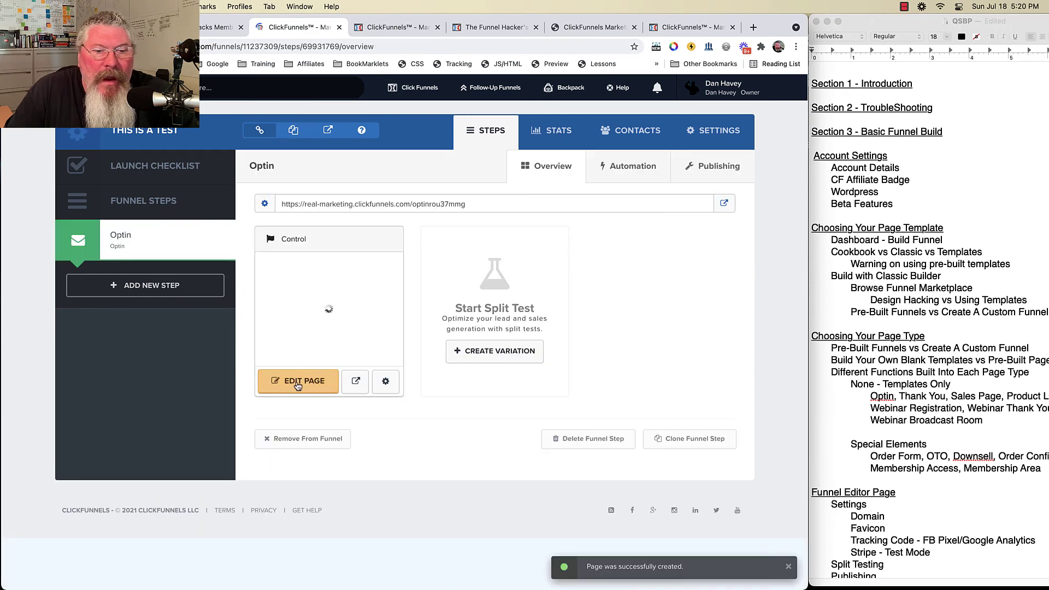
{"action": "left_click", "coordinate": [297, 386]}
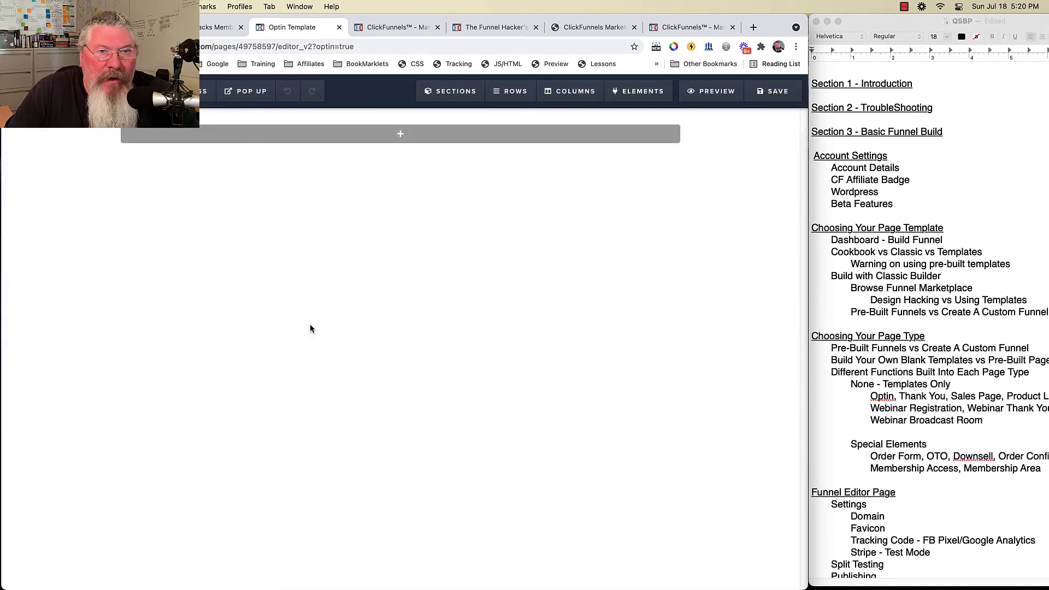
- Check the blank page's section list for existing sections and close it
{"action": "mouse_move", "coordinate": [450, 91]}
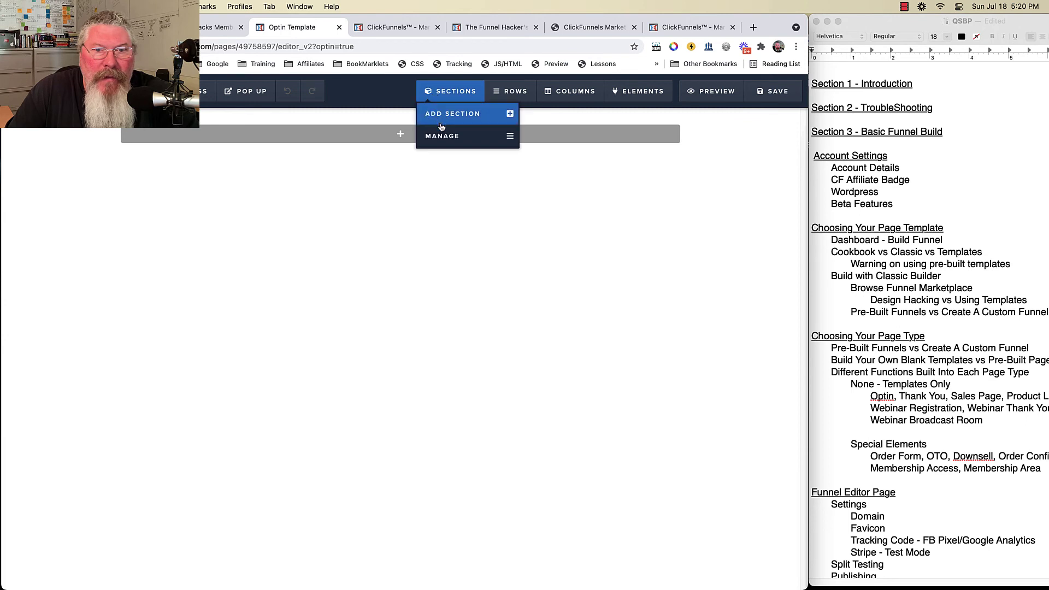
{"action": "left_click", "coordinate": [441, 137]}
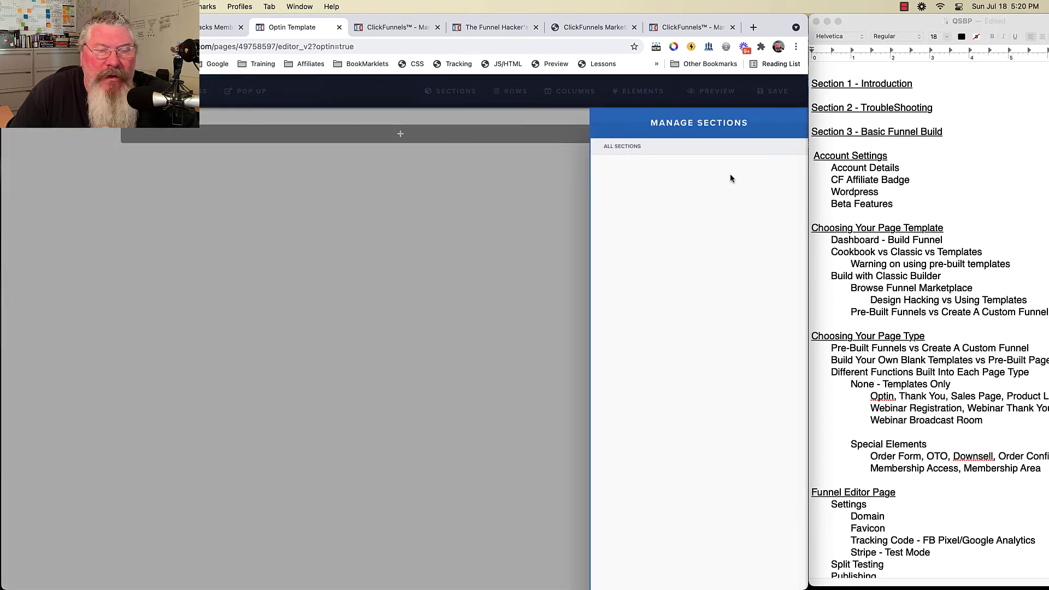
{"action": "left_click", "coordinate": [529, 176]}
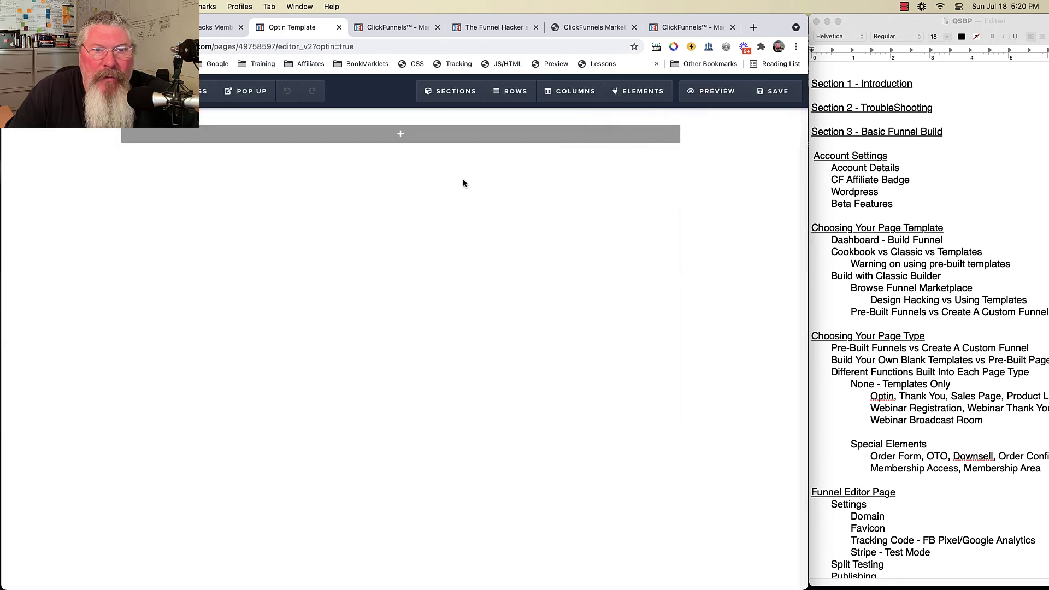
- Check the page's header and footer tracking code and its custom CSS for existing code
{"action": "mouse_move", "coordinate": [185, 91]}
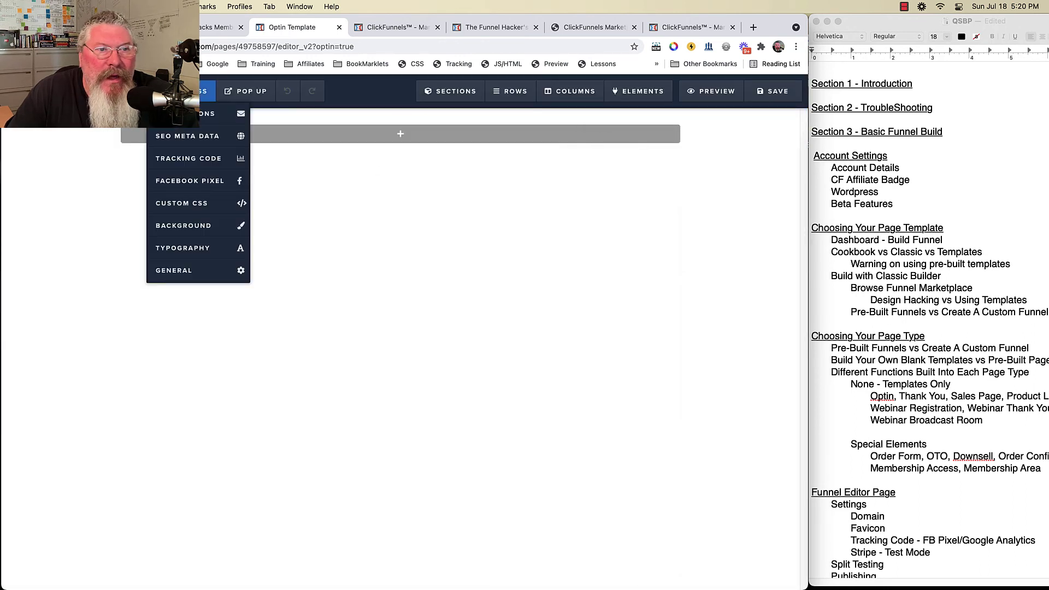
{"action": "left_click", "coordinate": [183, 158]}
{"action": "left_click", "coordinate": [483, 143]}
{"action": "left_click", "coordinate": [323, 144]}
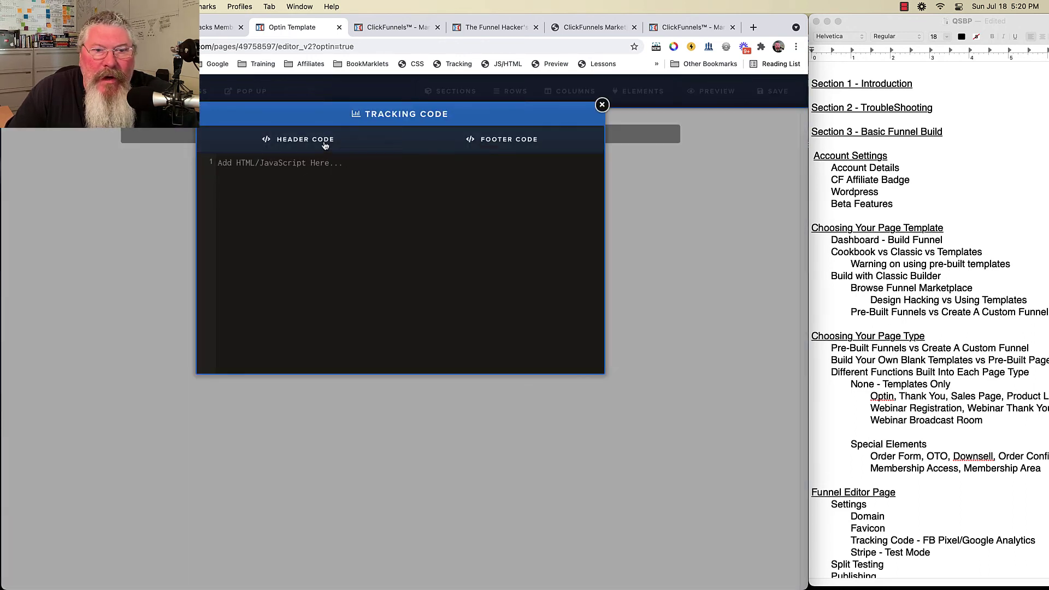
{"action": "left_click", "coordinate": [171, 176]}
{"action": "mouse_move", "coordinate": [186, 91]}
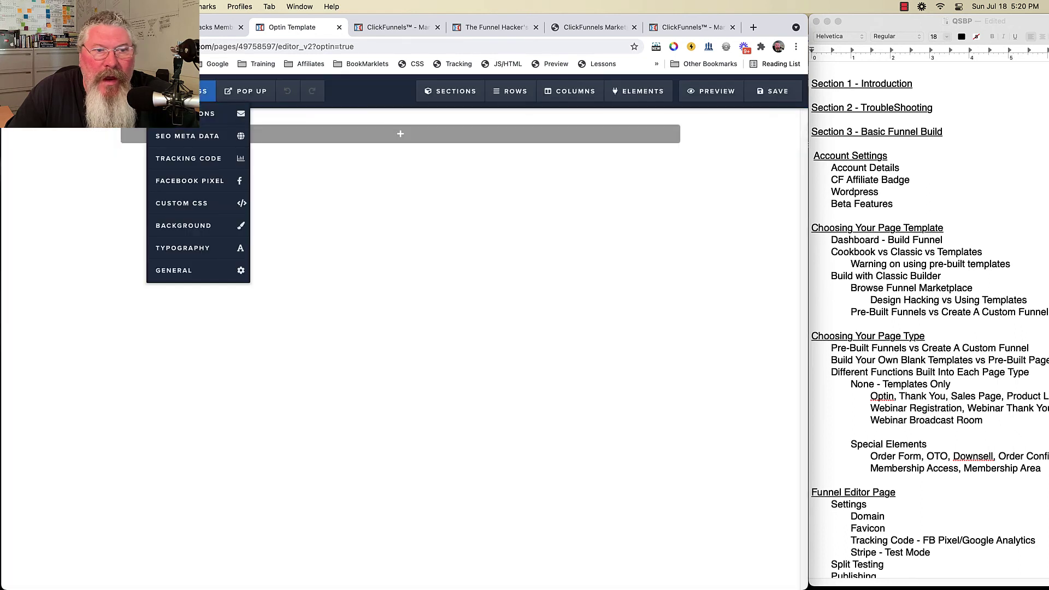
{"action": "left_click", "coordinate": [168, 202]}
{"action": "left_click", "coordinate": [152, 187]}
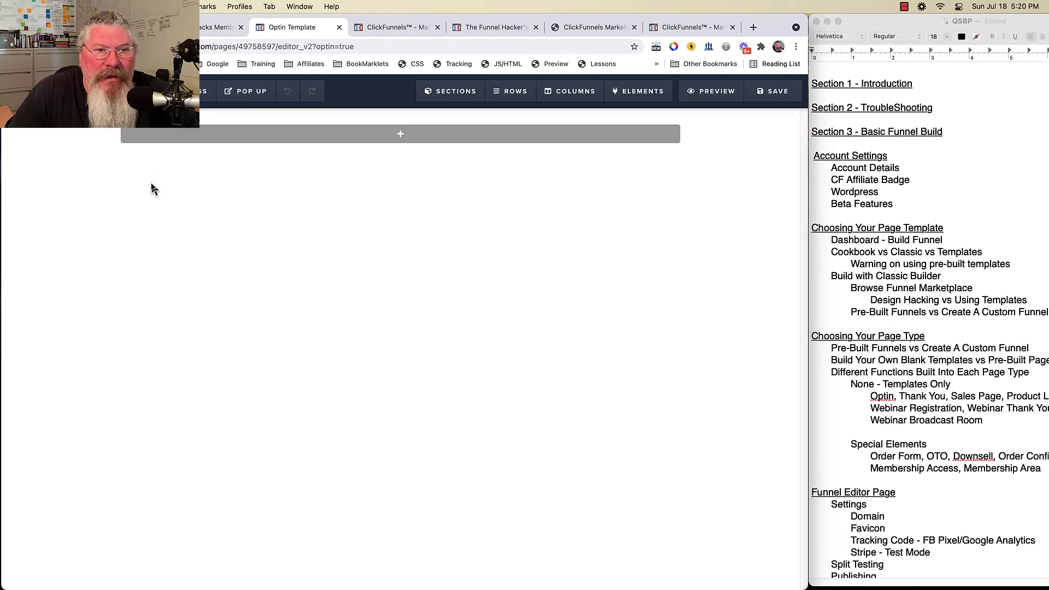
- Review the page's typography settings and its background settings, closing each without changes
{"action": "mouse_move", "coordinate": [185, 91]}
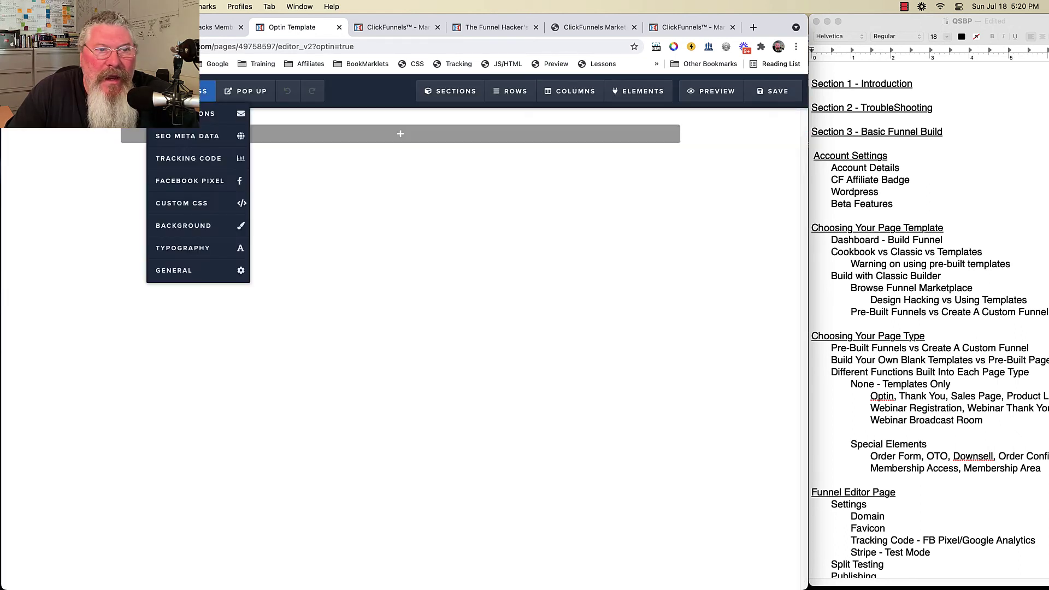
{"action": "left_click", "coordinate": [180, 250]}
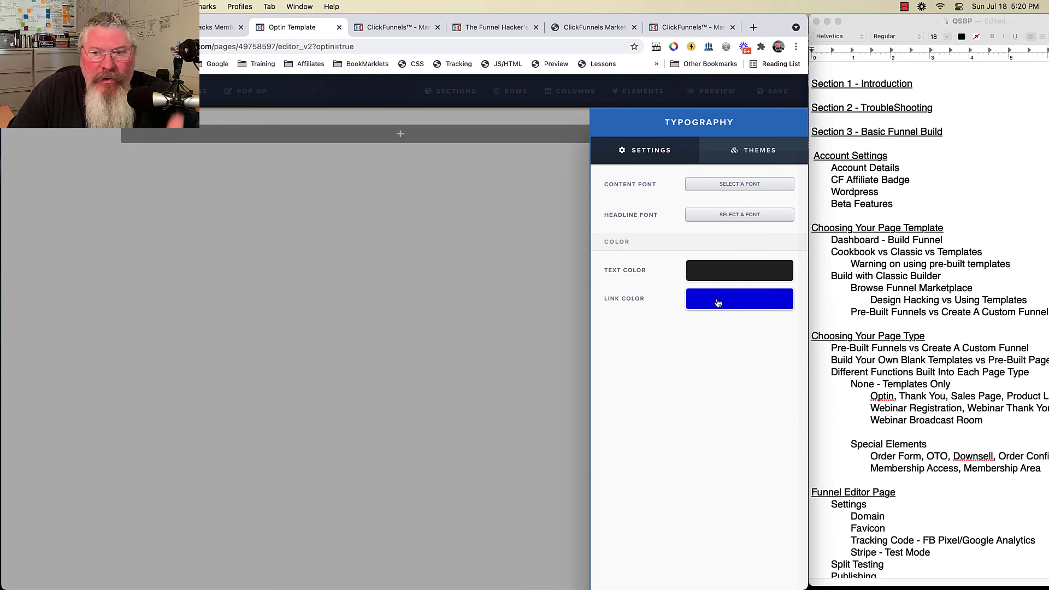
{"action": "left_click", "coordinate": [223, 159]}
{"action": "mouse_move", "coordinate": [204, 90]}
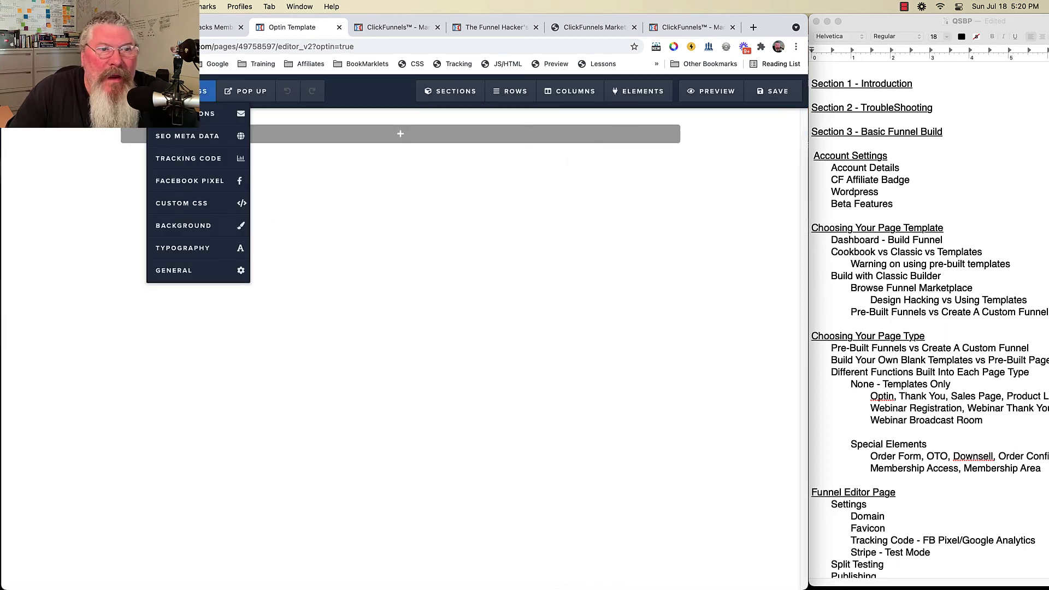
{"action": "left_click", "coordinate": [192, 227]}
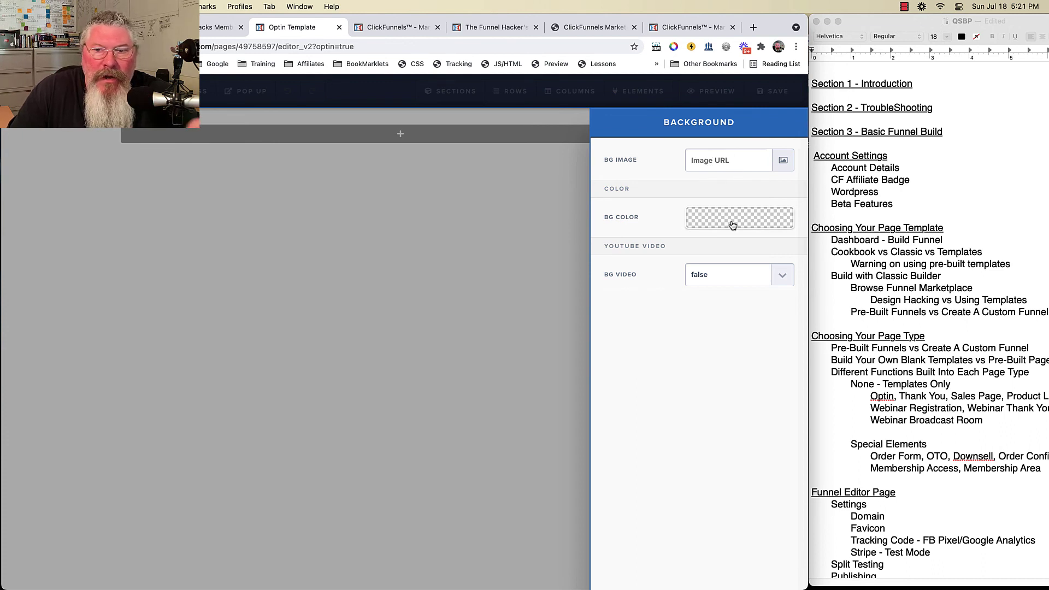
{"action": "left_click", "coordinate": [315, 282]}
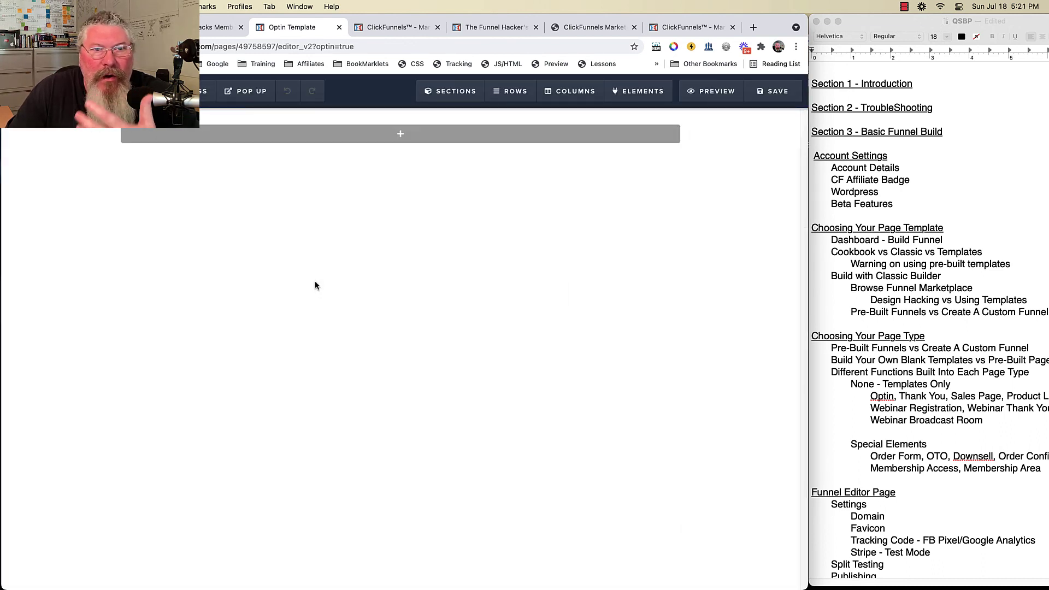